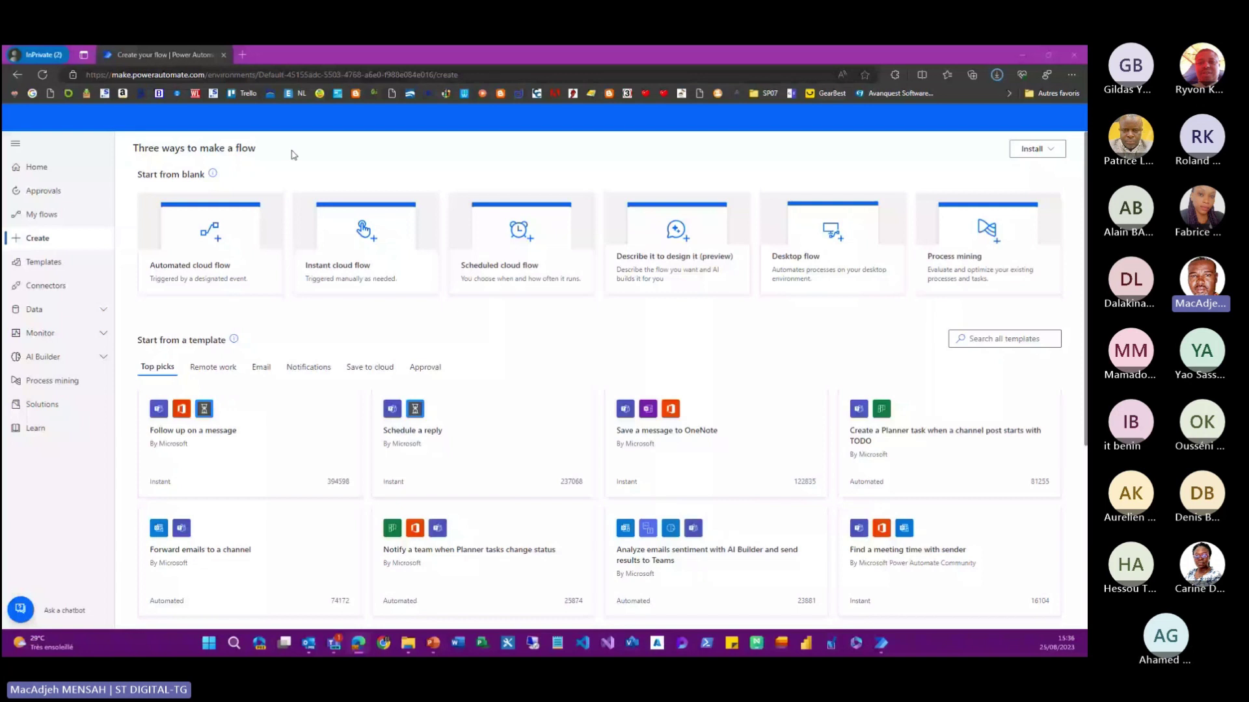
Look over the portal's Home page and return to the Create page with the ways to make a flow
click(136, 77)
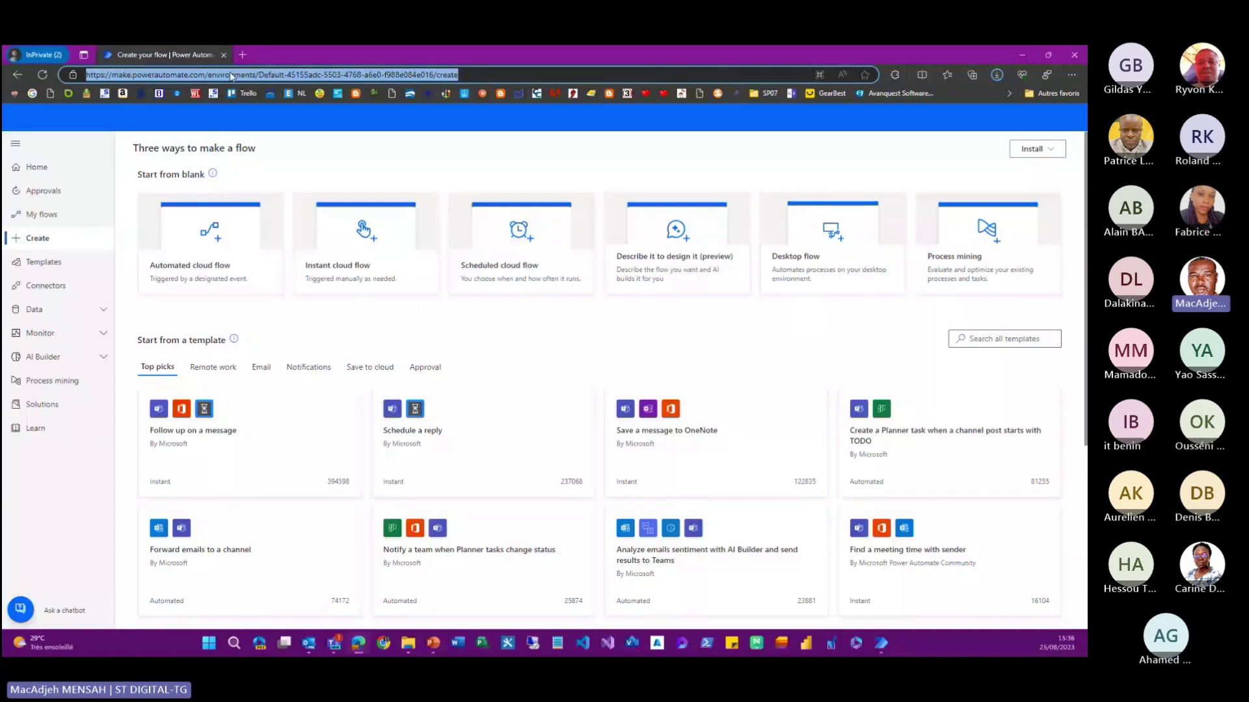
click(39, 238)
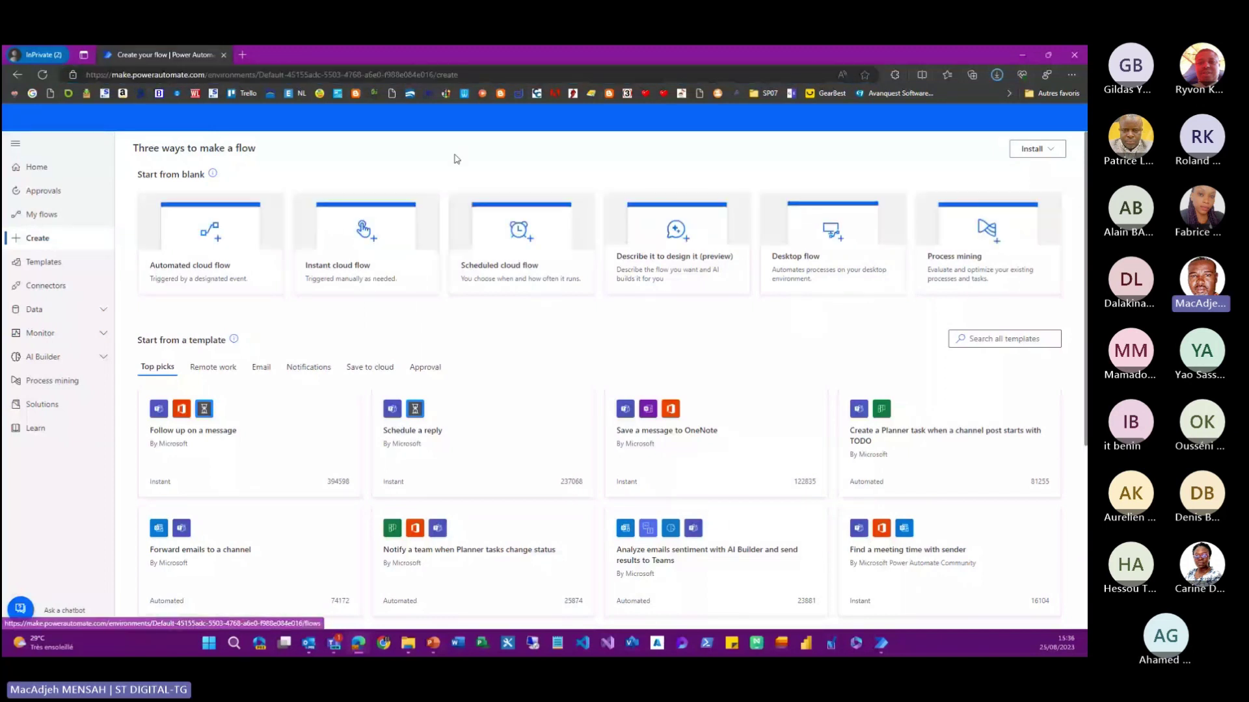
click(30, 175)
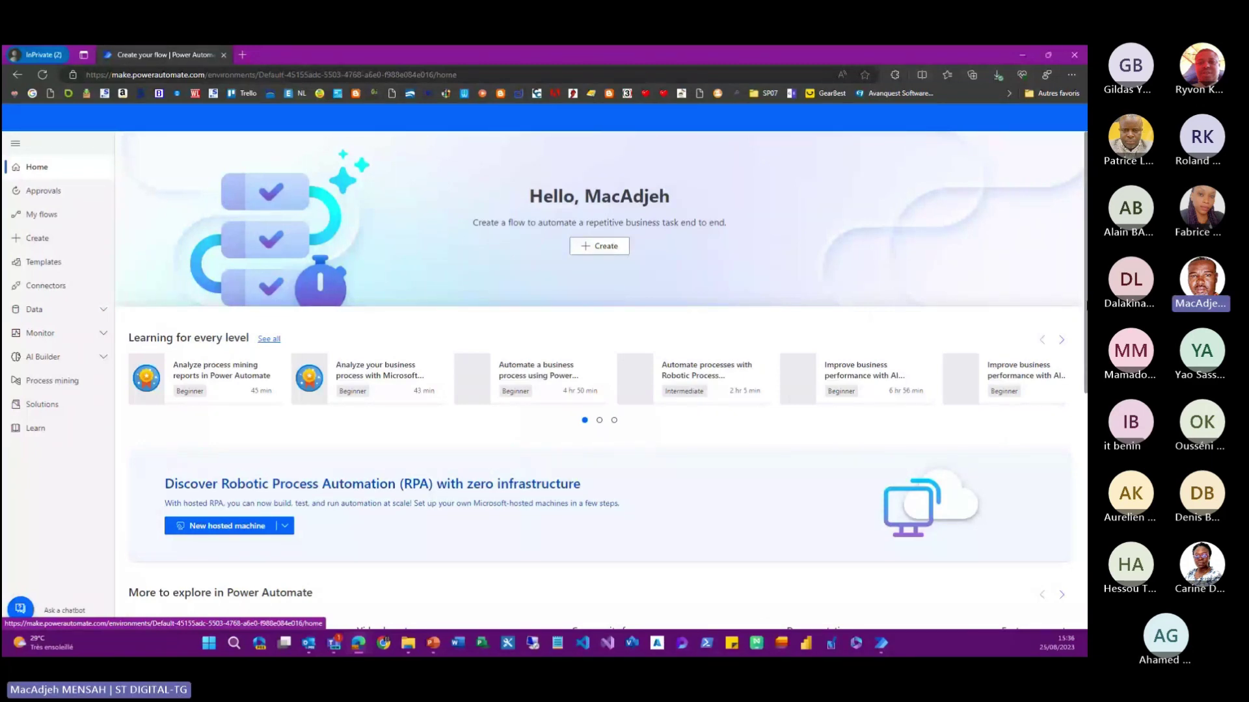
mouse_move(1086, 304)
mouse_down()
mouse_move(1085, 484)
mouse_move(1085, 304)
mouse_up()
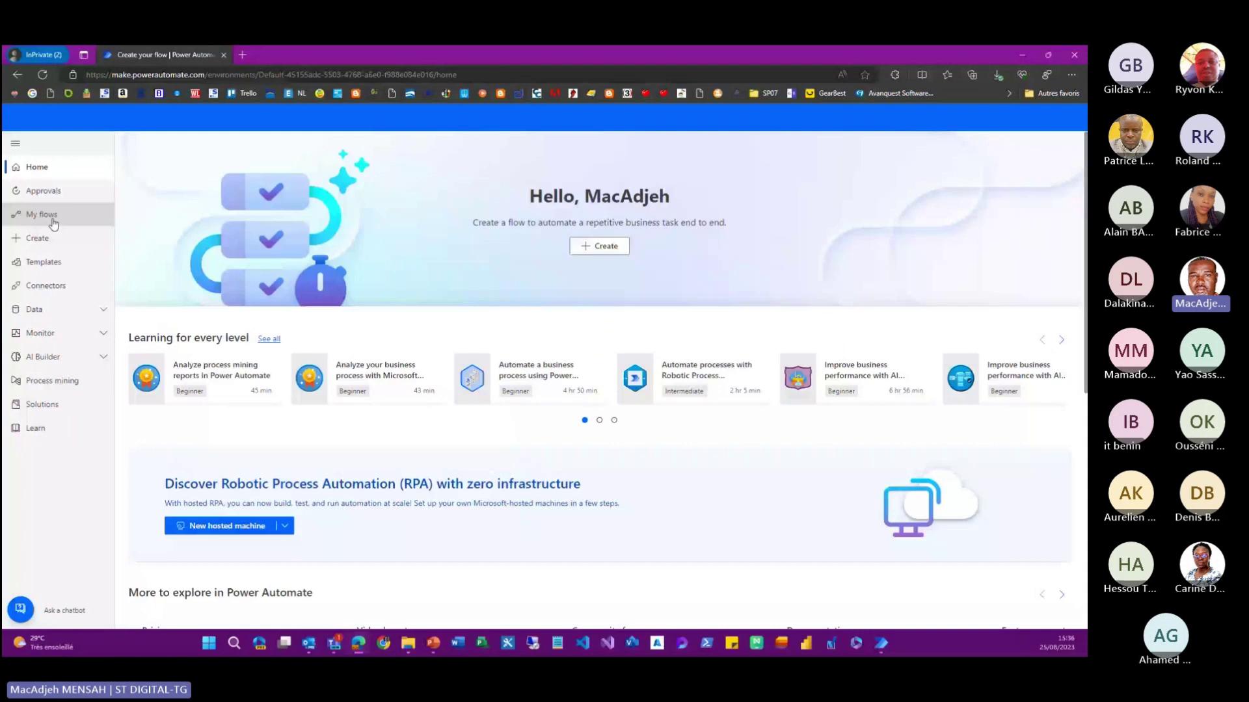
click(37, 238)
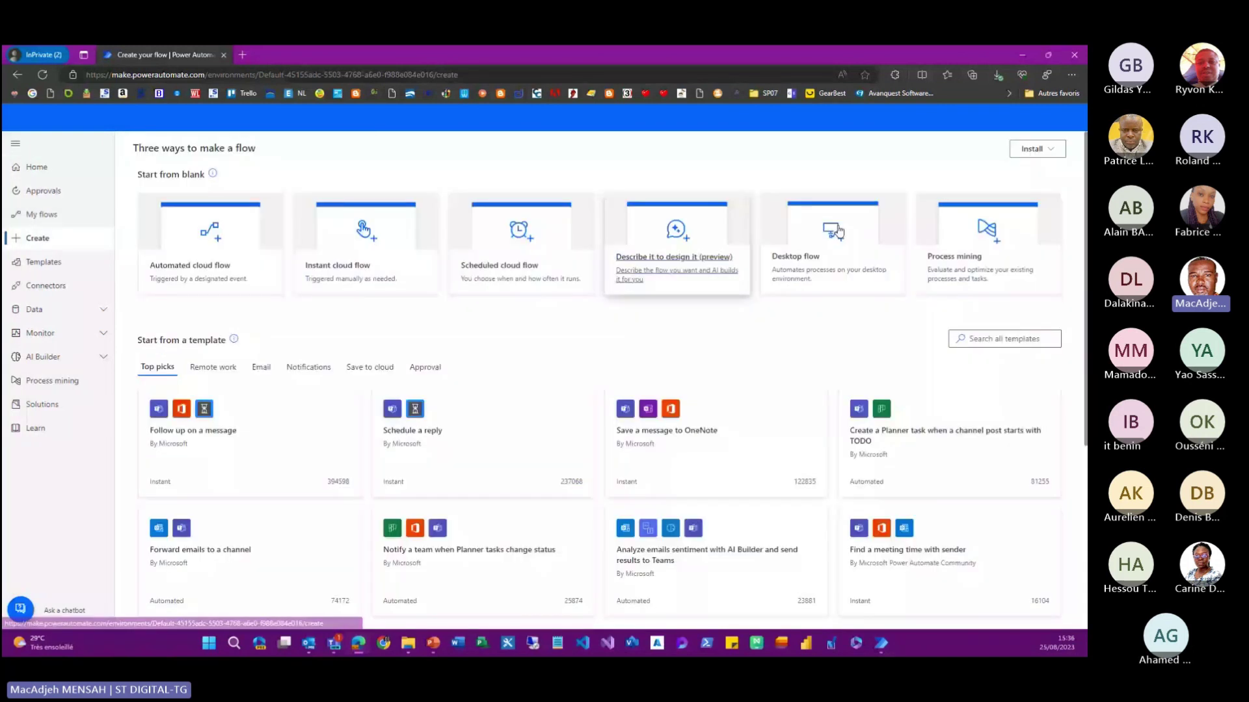
Enlarge the browser's page zoom on the Create page
click(1071, 75)
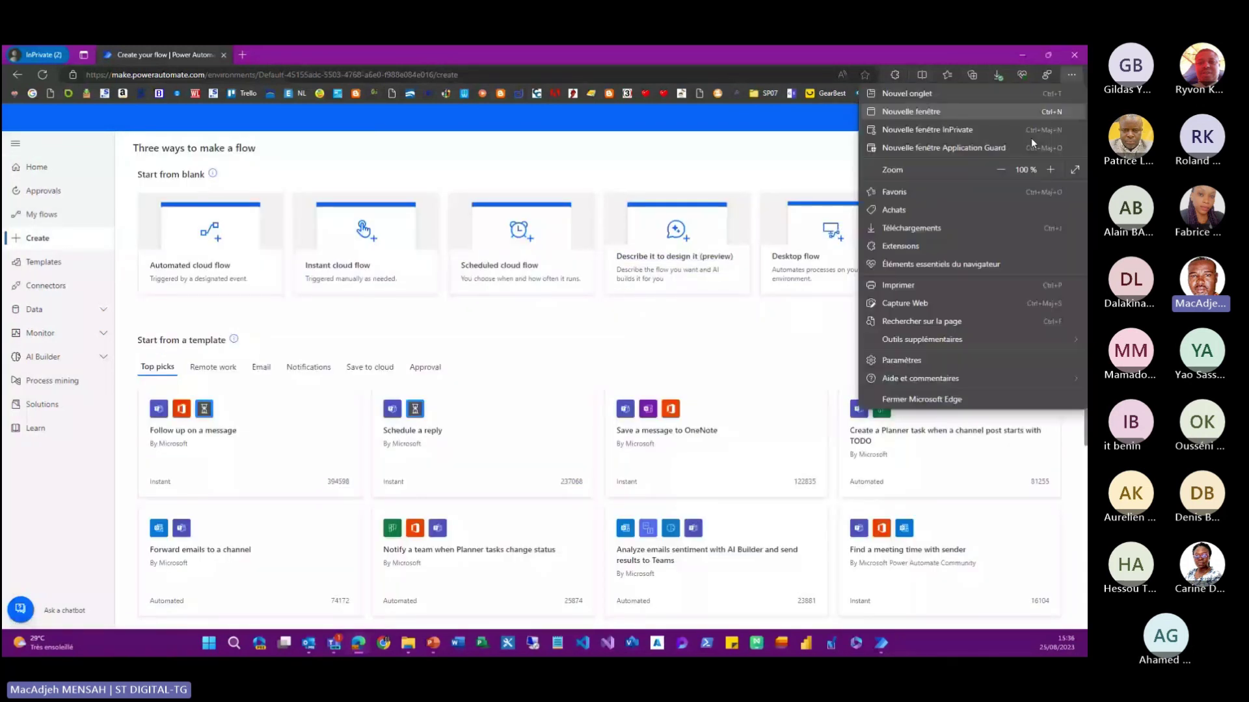
click(1050, 170)
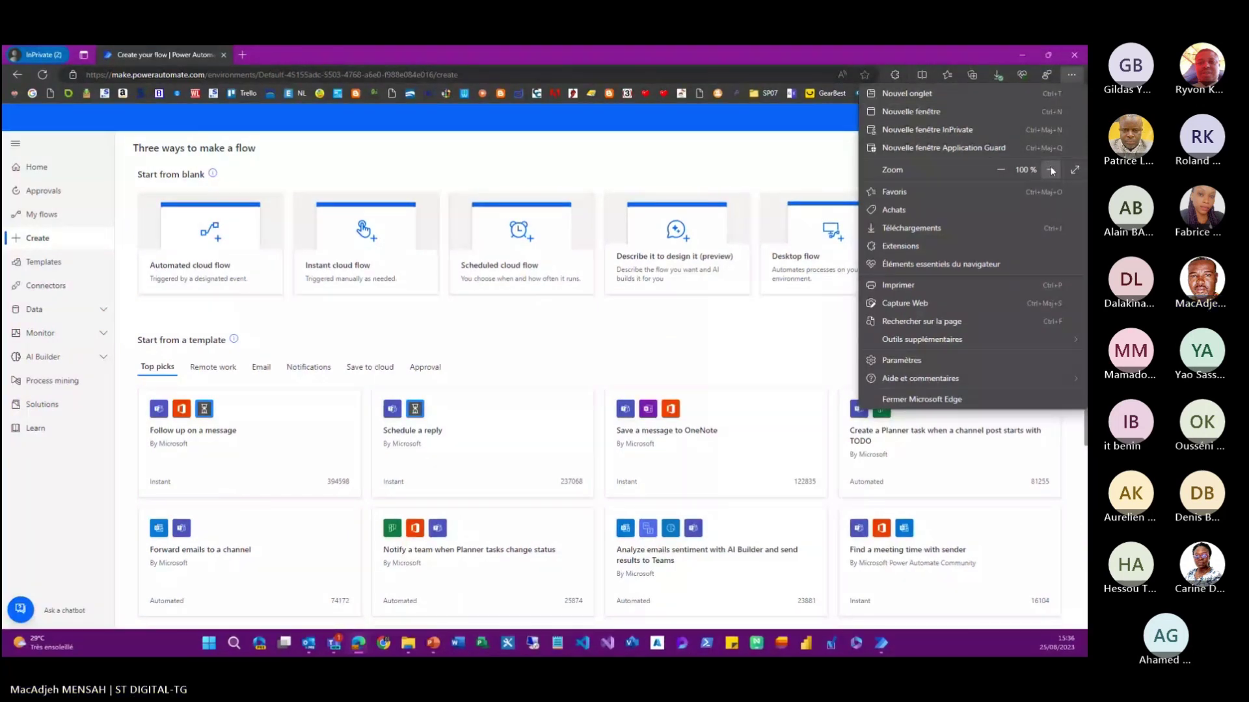
click(1051, 169)
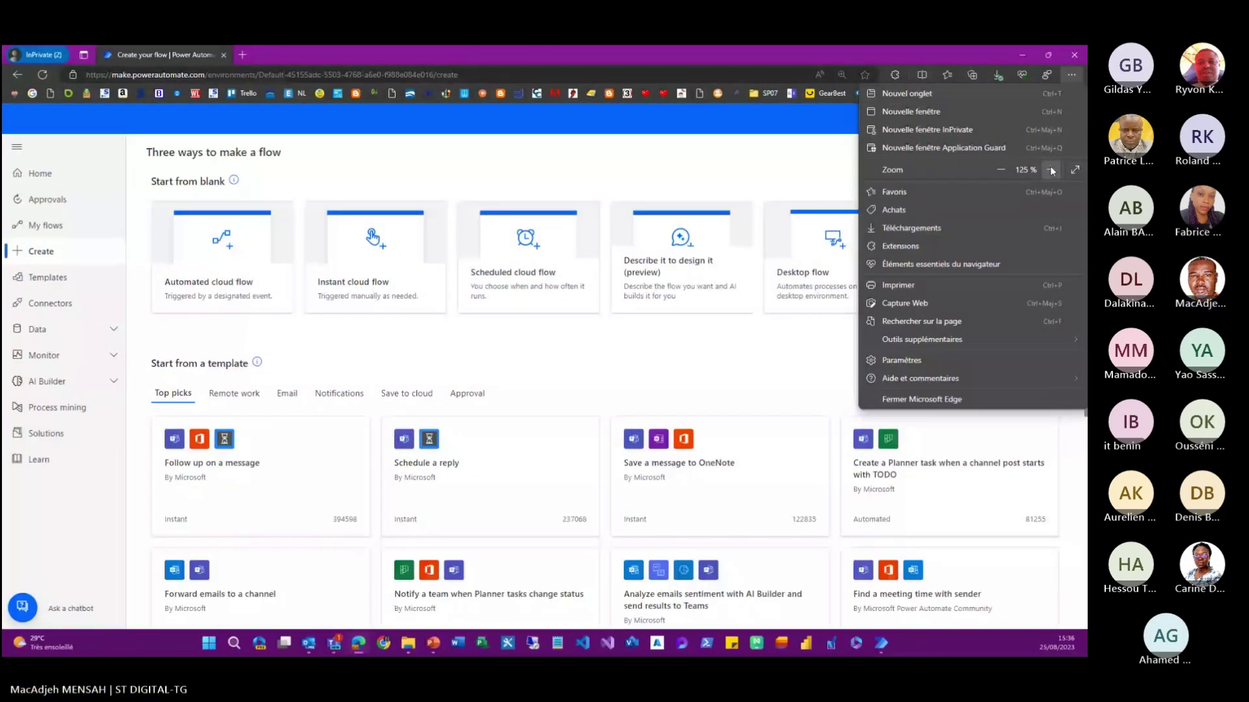
click(1051, 170)
Download the Power Automate for desktop installer and switch to the maximized Power Automate desktop app
click(1003, 172)
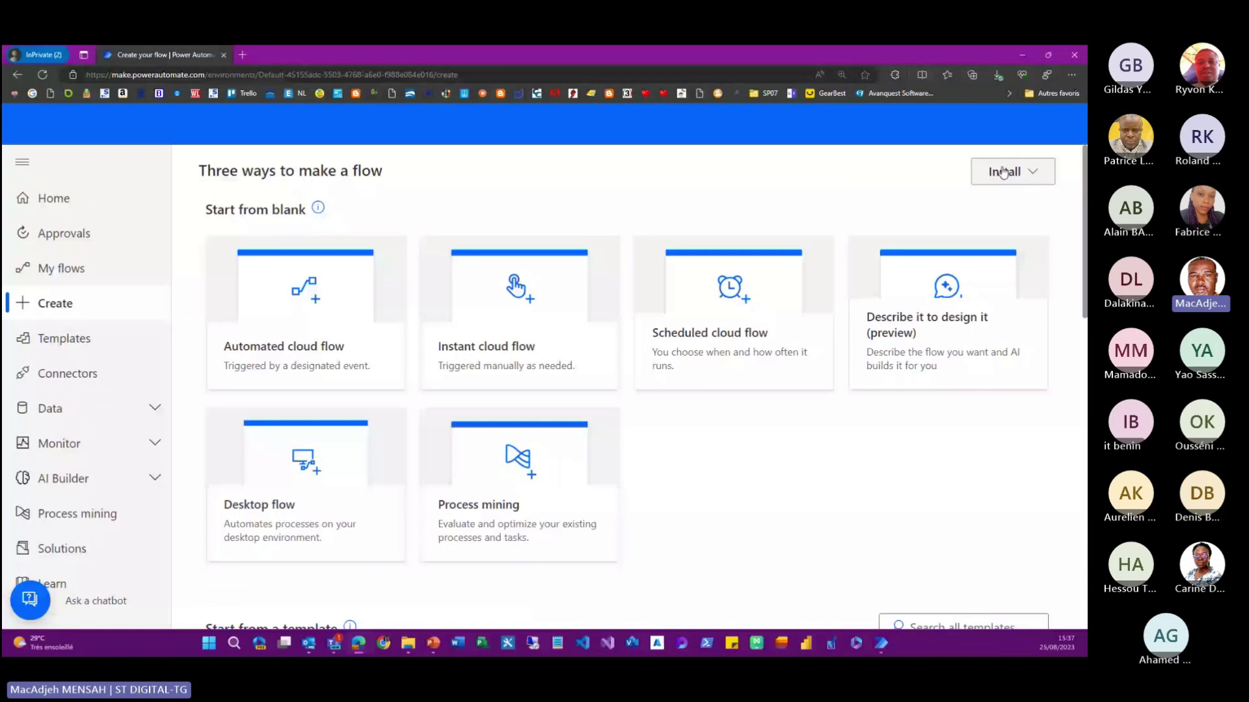
click(1037, 172)
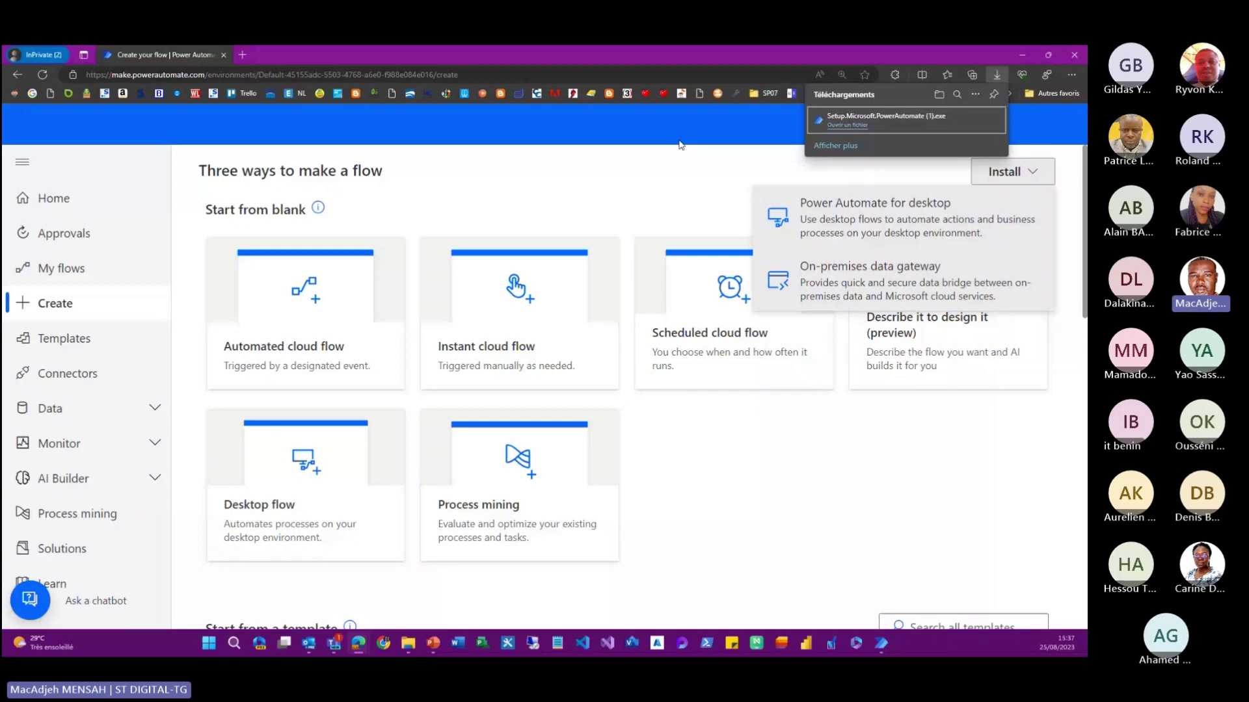
click(879, 645)
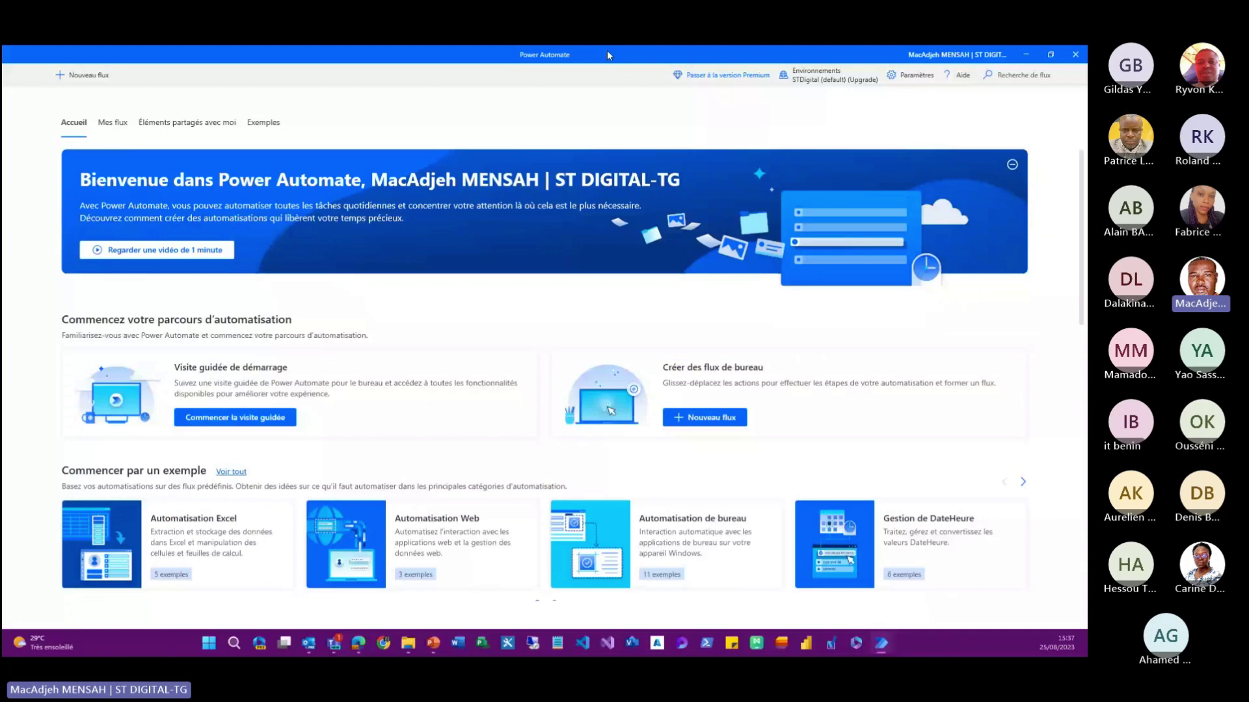
drag(606, 55, 551, 151)
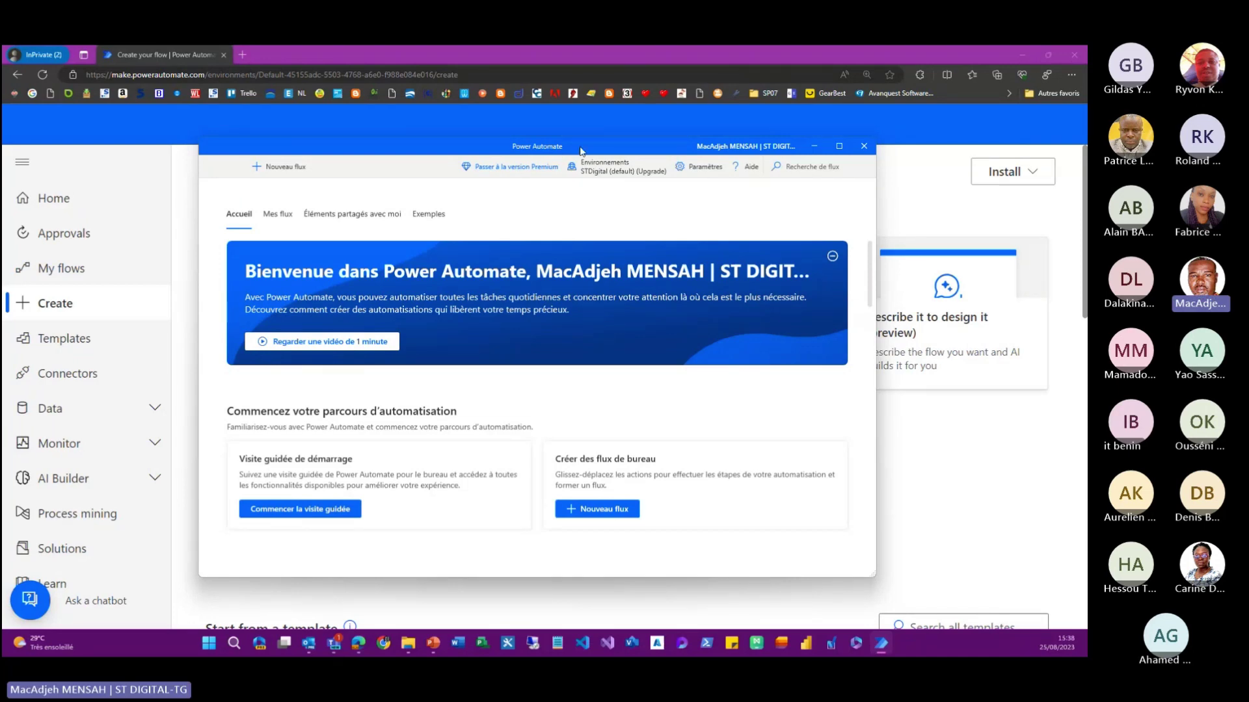
double_click(581, 151)
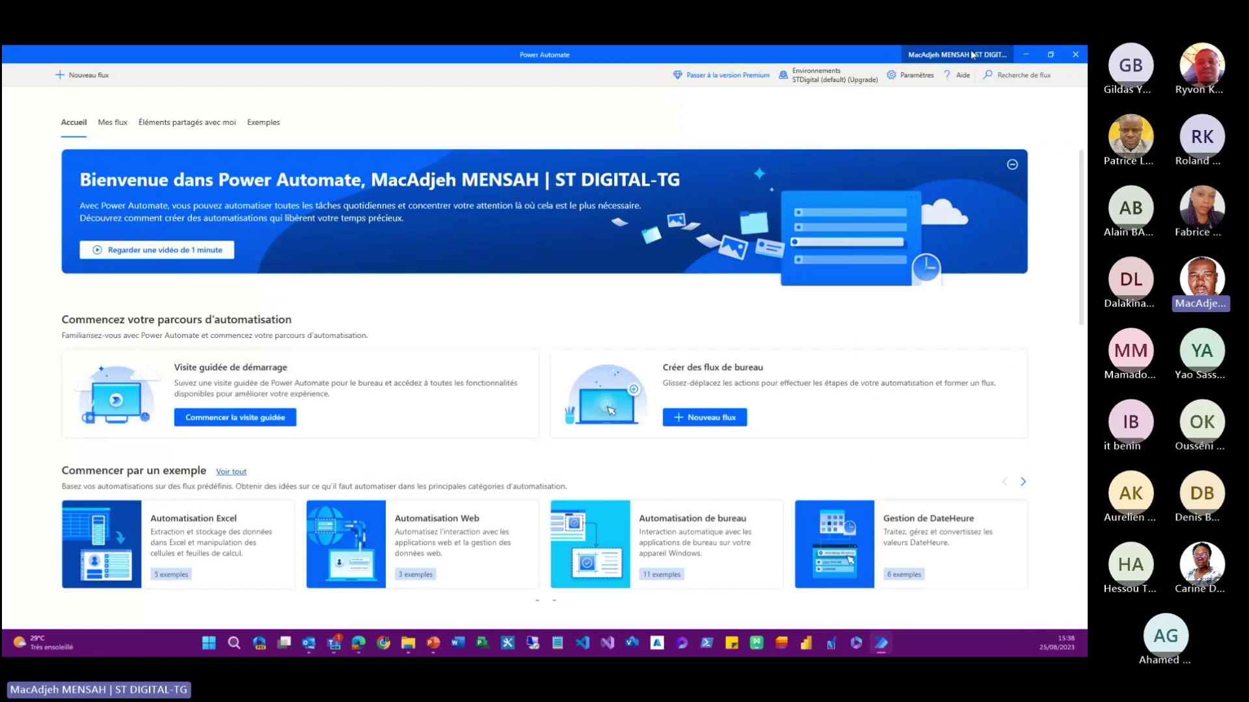
Check the signed-in account details and the list of available environments, leaving the environment selection as it is
click(973, 55)
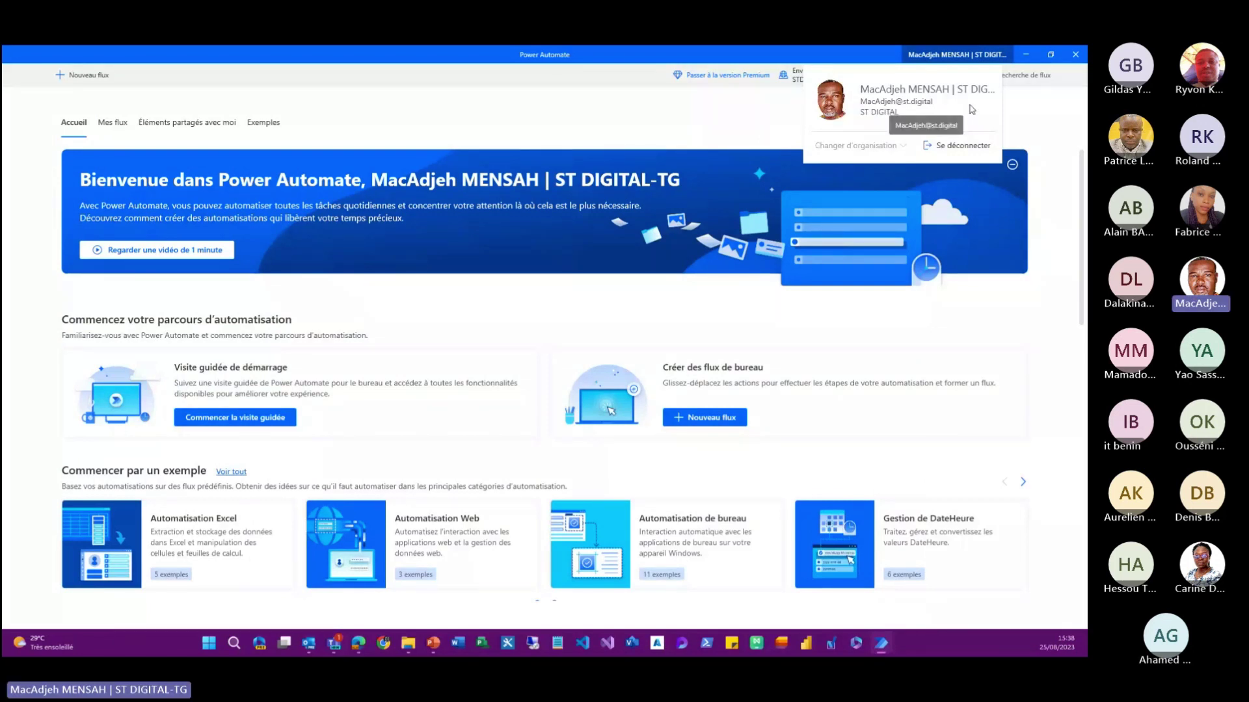
click(829, 79)
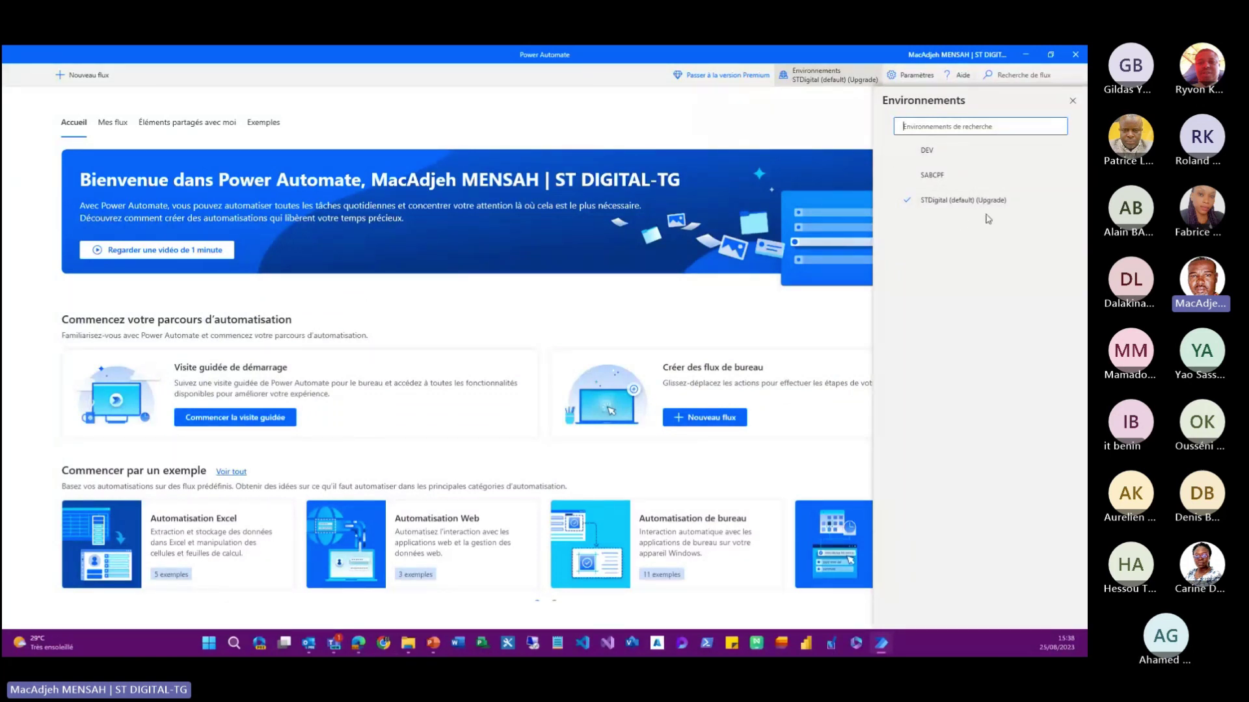
click(822, 131)
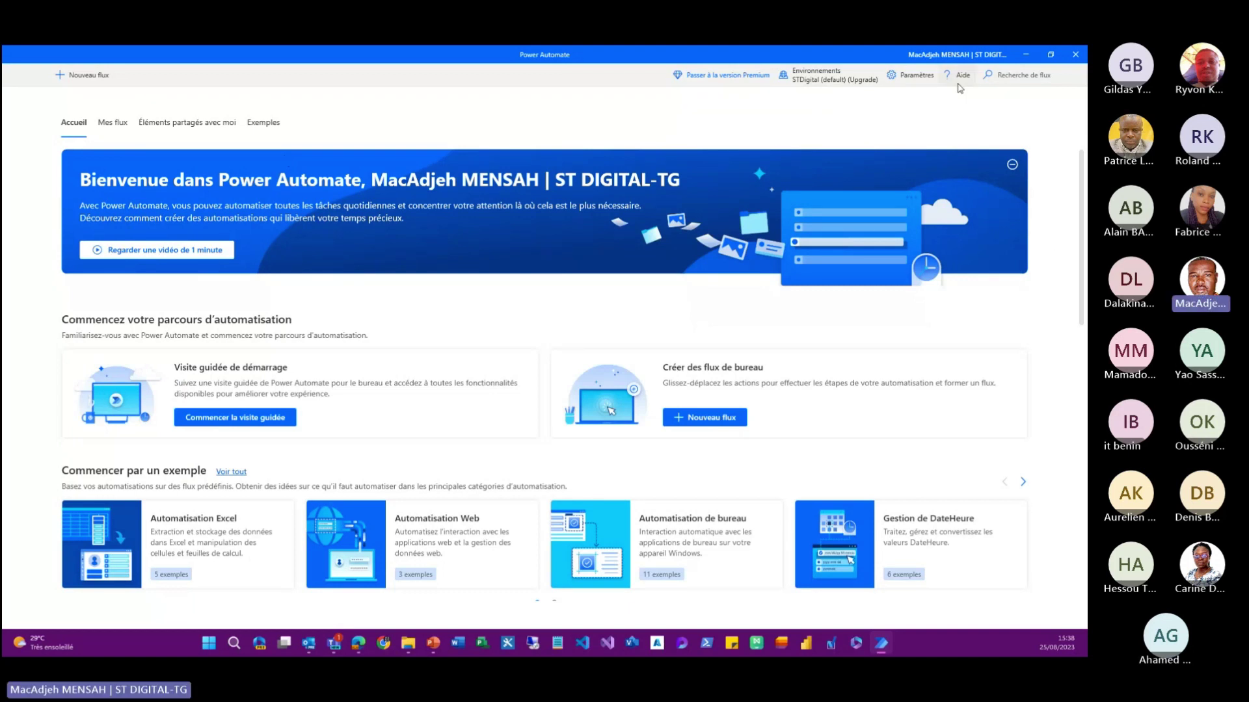
View the dialog for creating a new desktop flow and close it without creating one
click(989, 75)
click(90, 79)
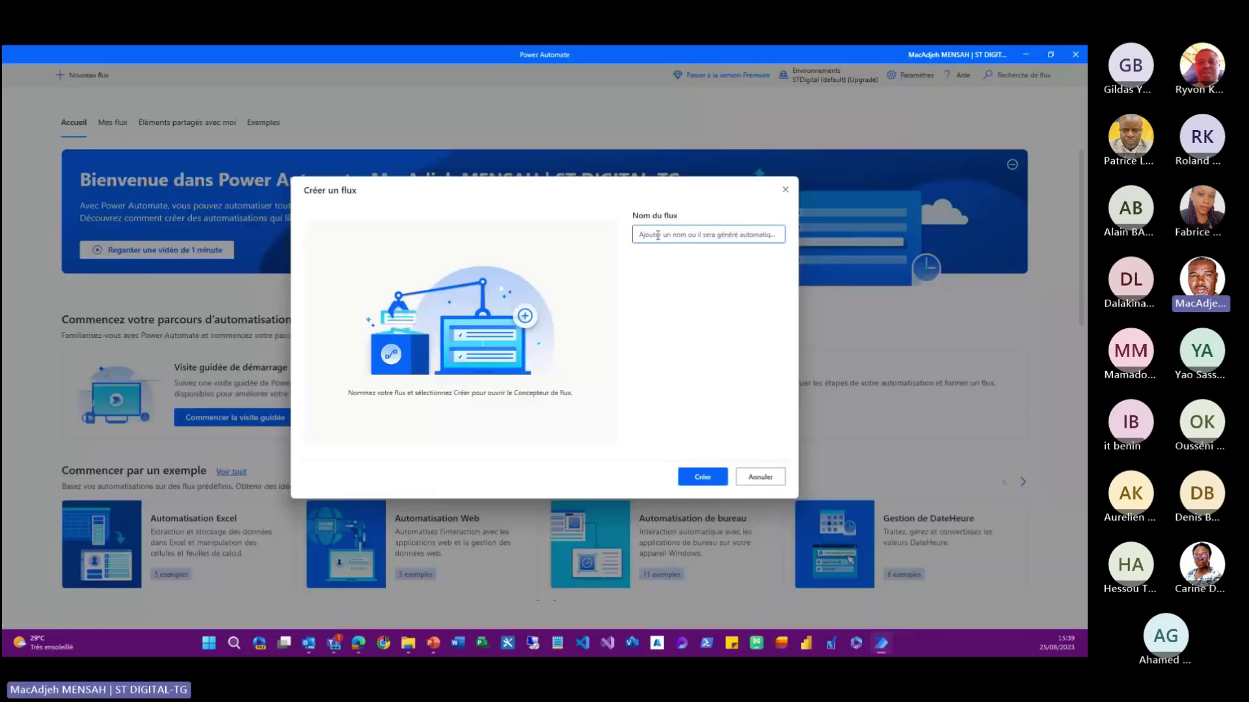
click(785, 191)
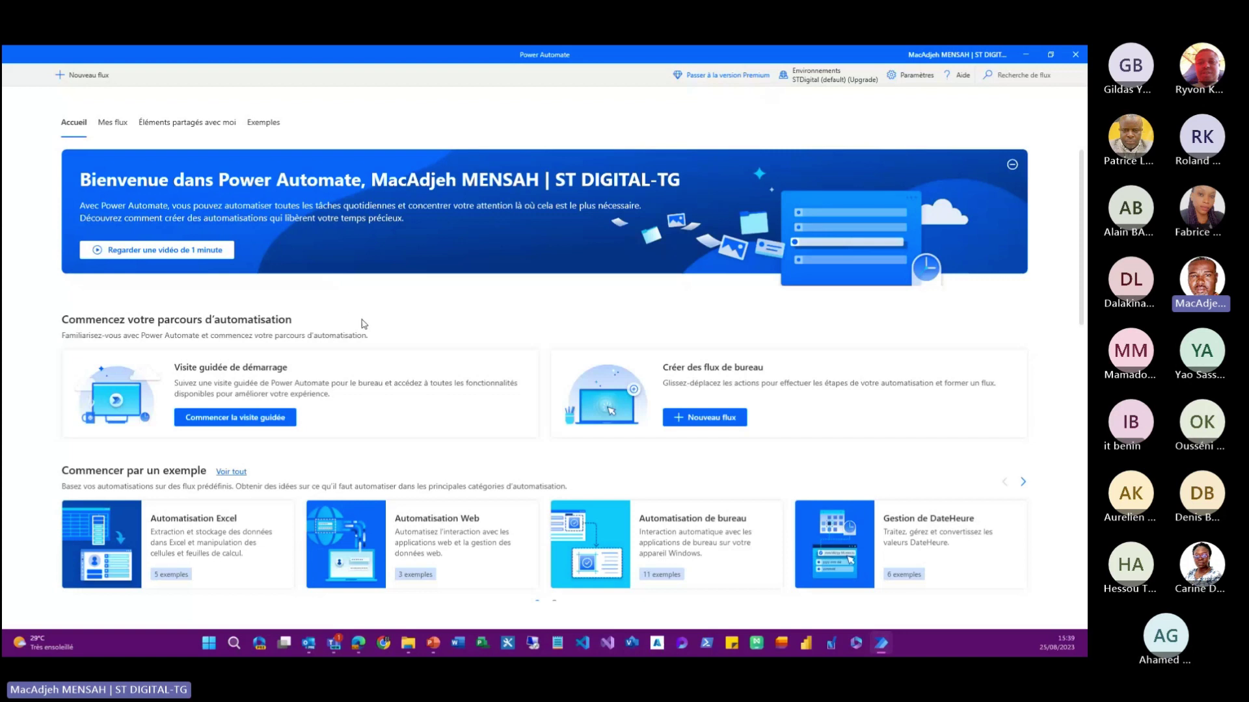
Browse the desktop automation examples (Automatisation de bureau) and return to the home page
click(263, 122)
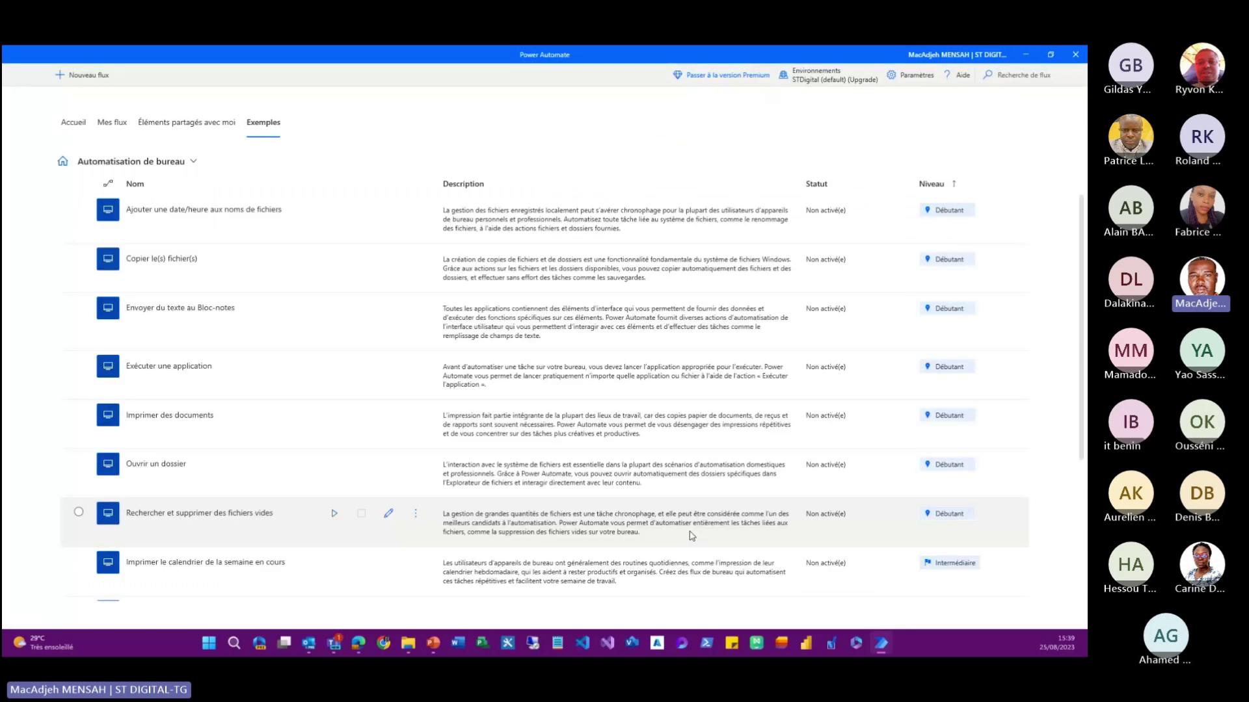
mouse_move(304, 644)
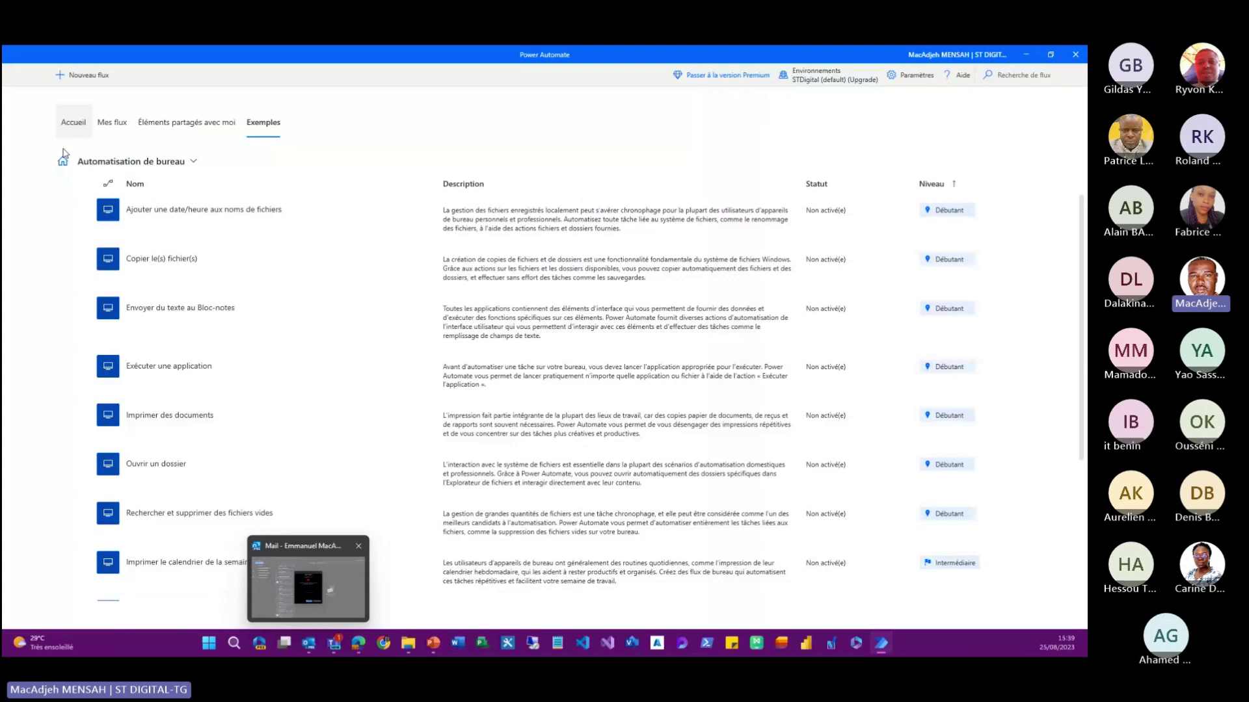
click(74, 122)
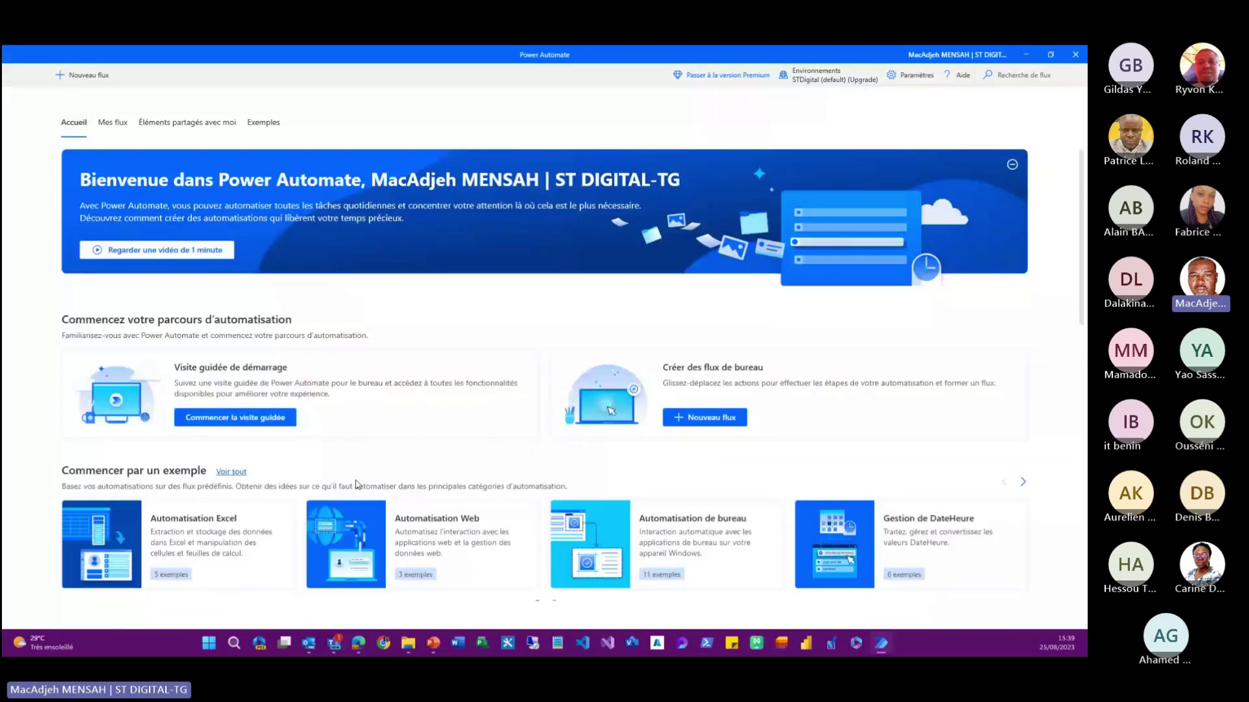
Open the Excel automation example "Gérer des données Excel à l'aide de SQL" for editing, dismiss its introductions and maximize the designer
click(217, 545)
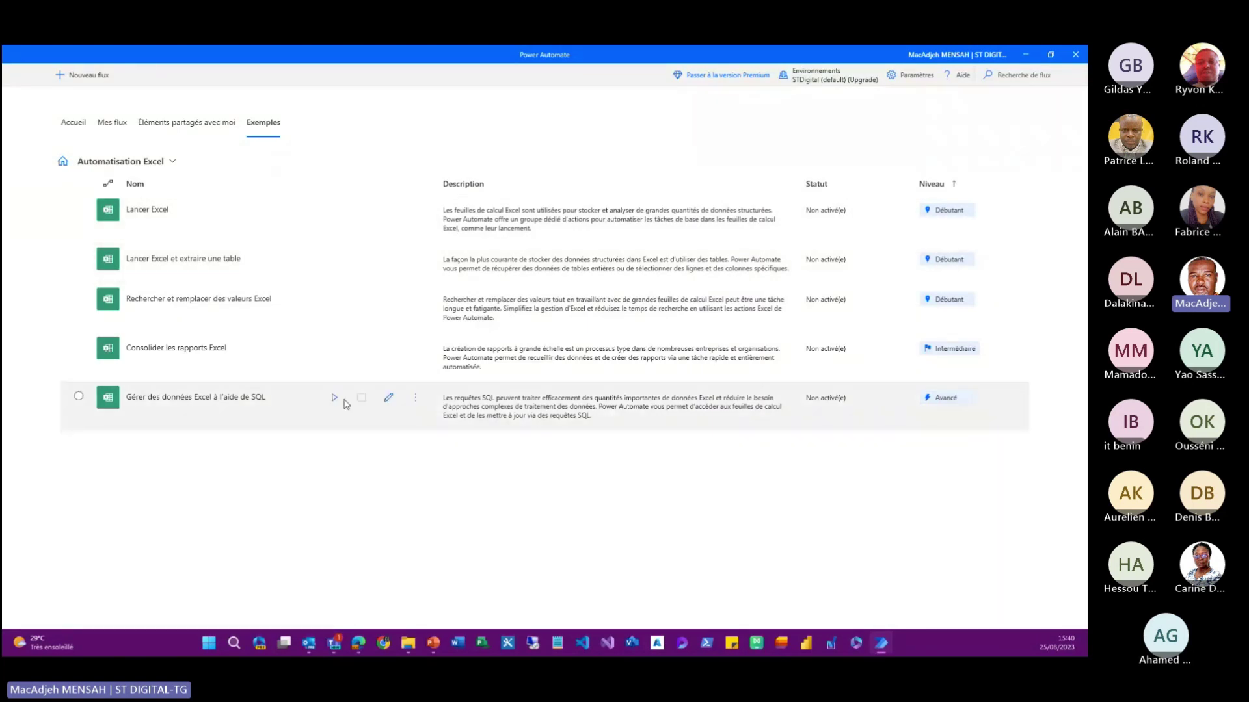
click(388, 399)
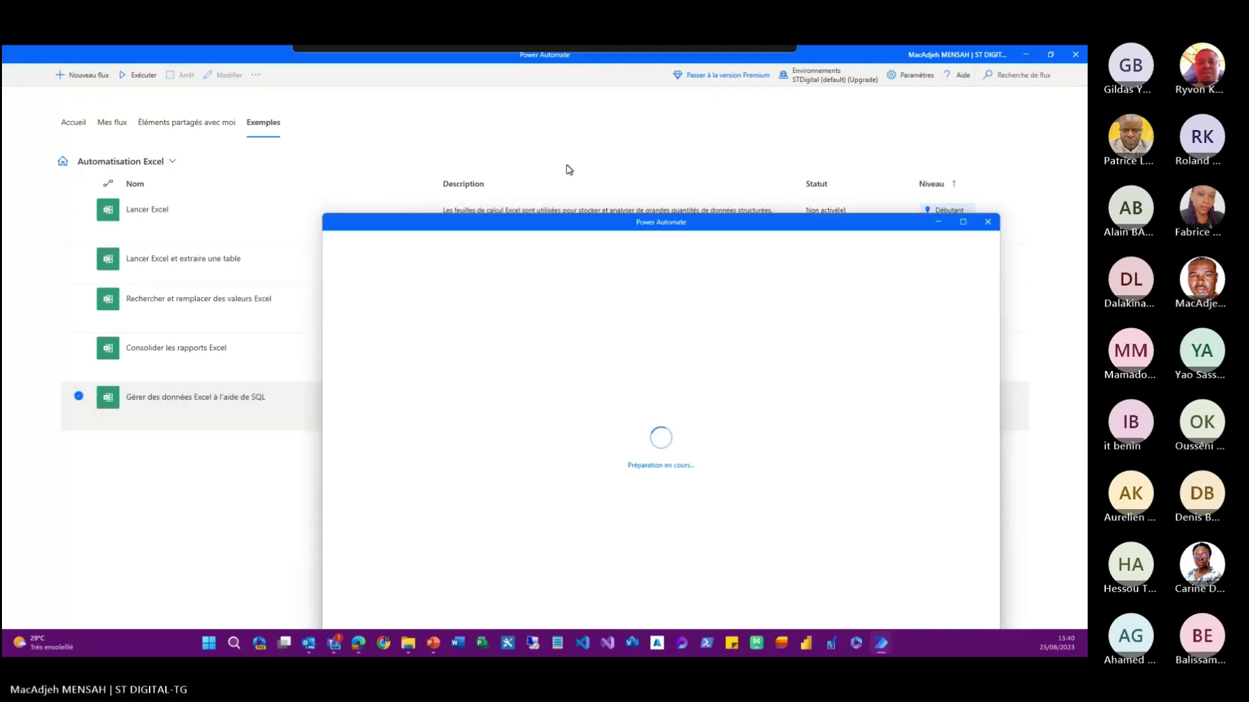
drag(572, 167, 539, 122)
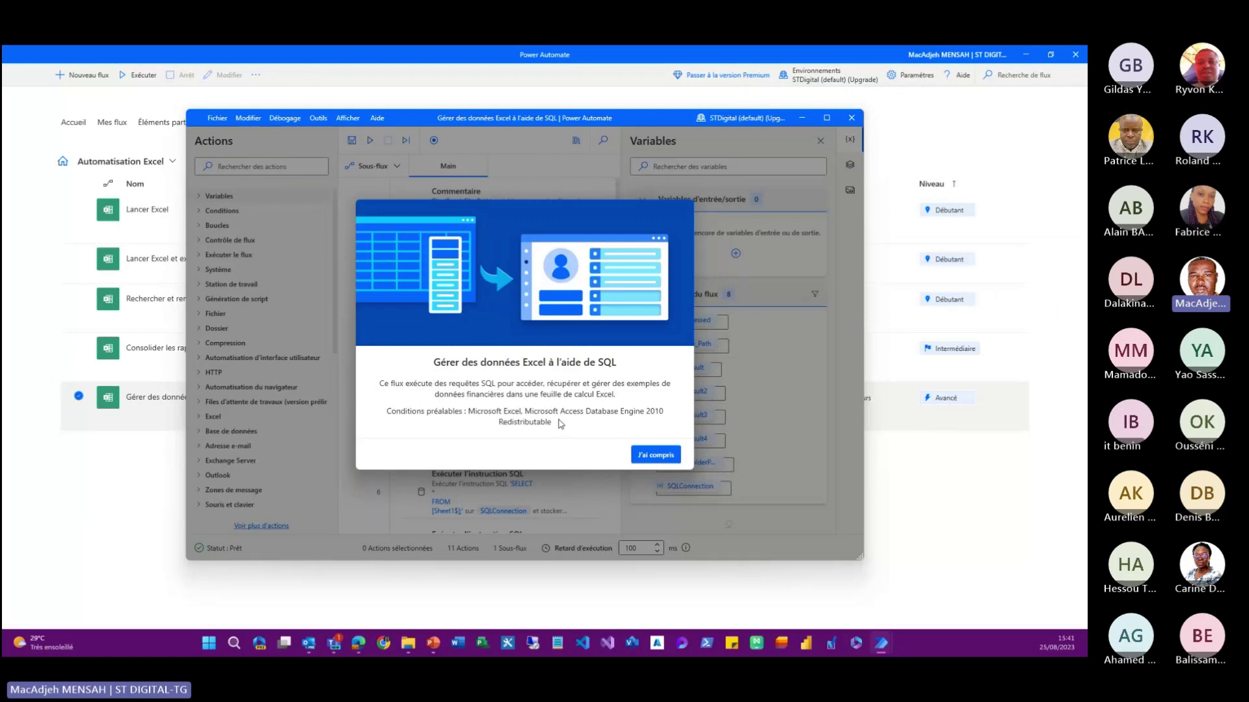
click(644, 457)
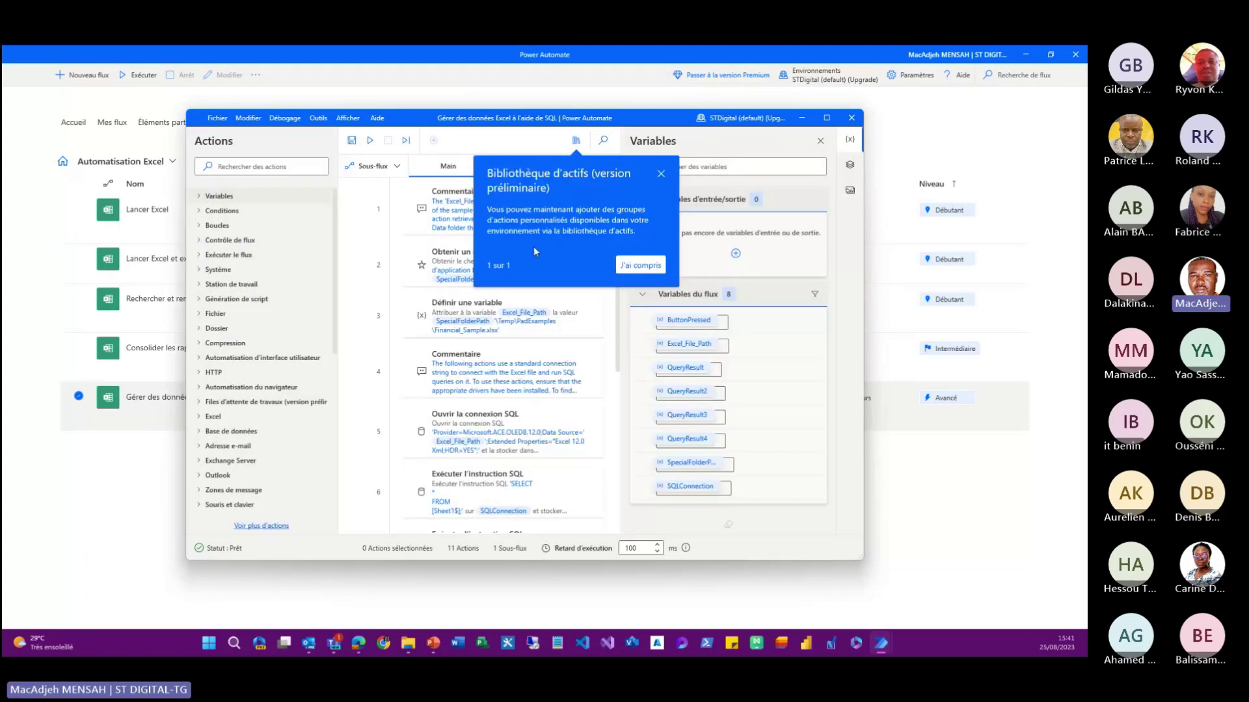
click(642, 266)
mouse_move(826, 121)
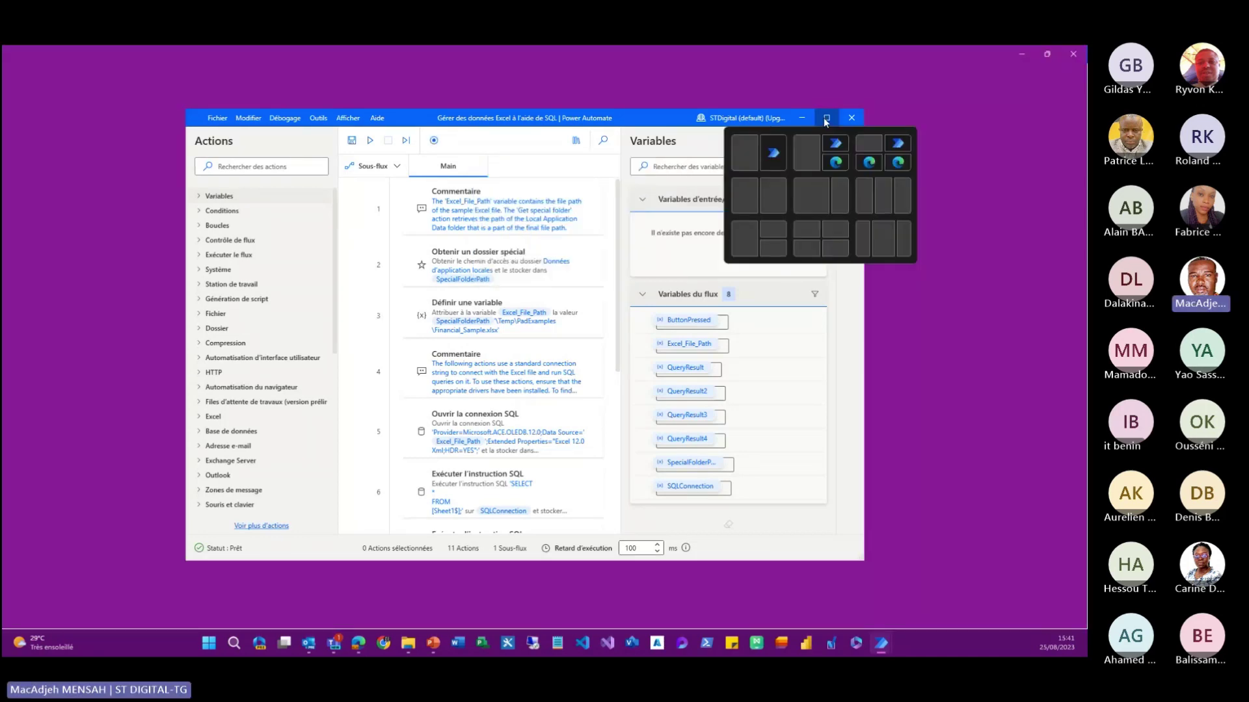
click(826, 119)
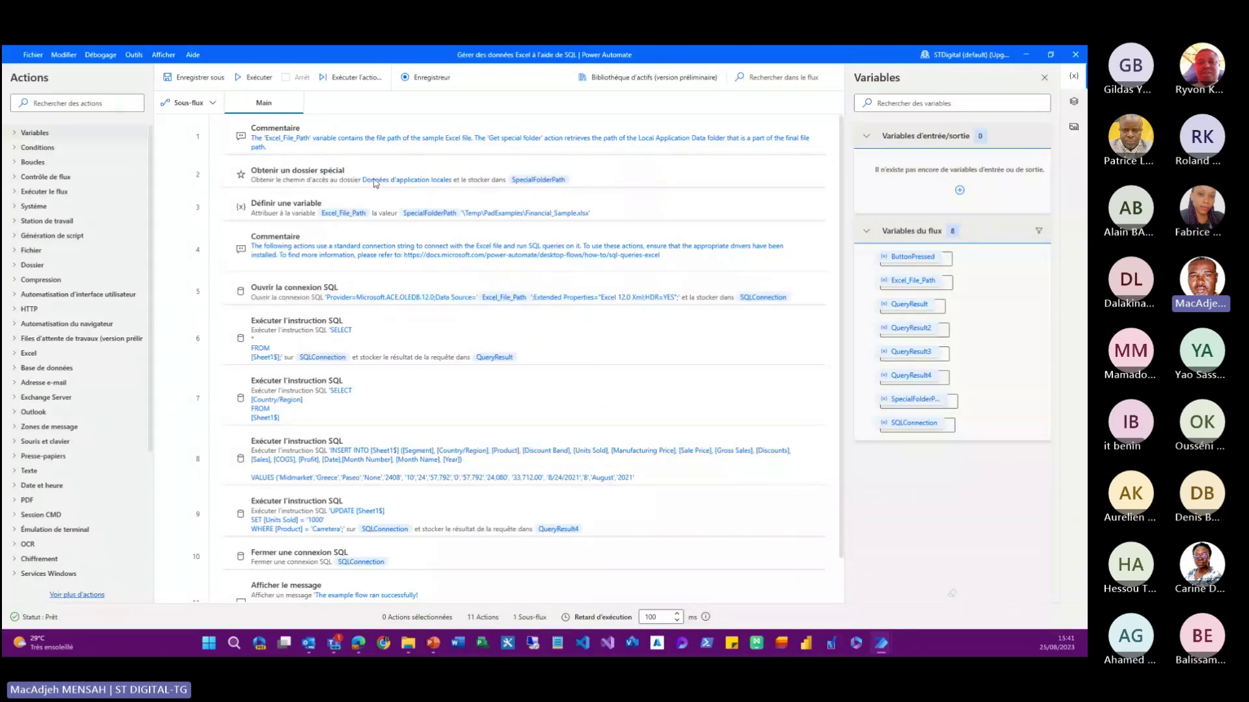
Look at the flow's list of subflows and expand the Variables group of actions
click(214, 104)
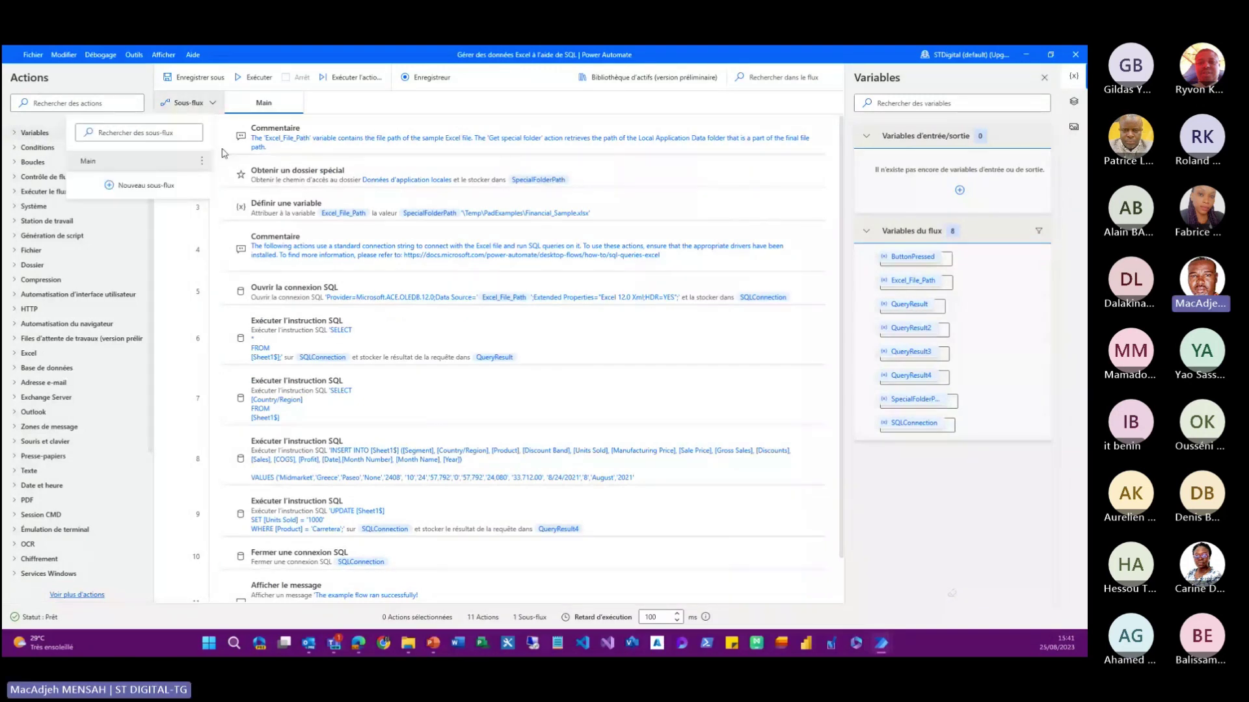
click(222, 153)
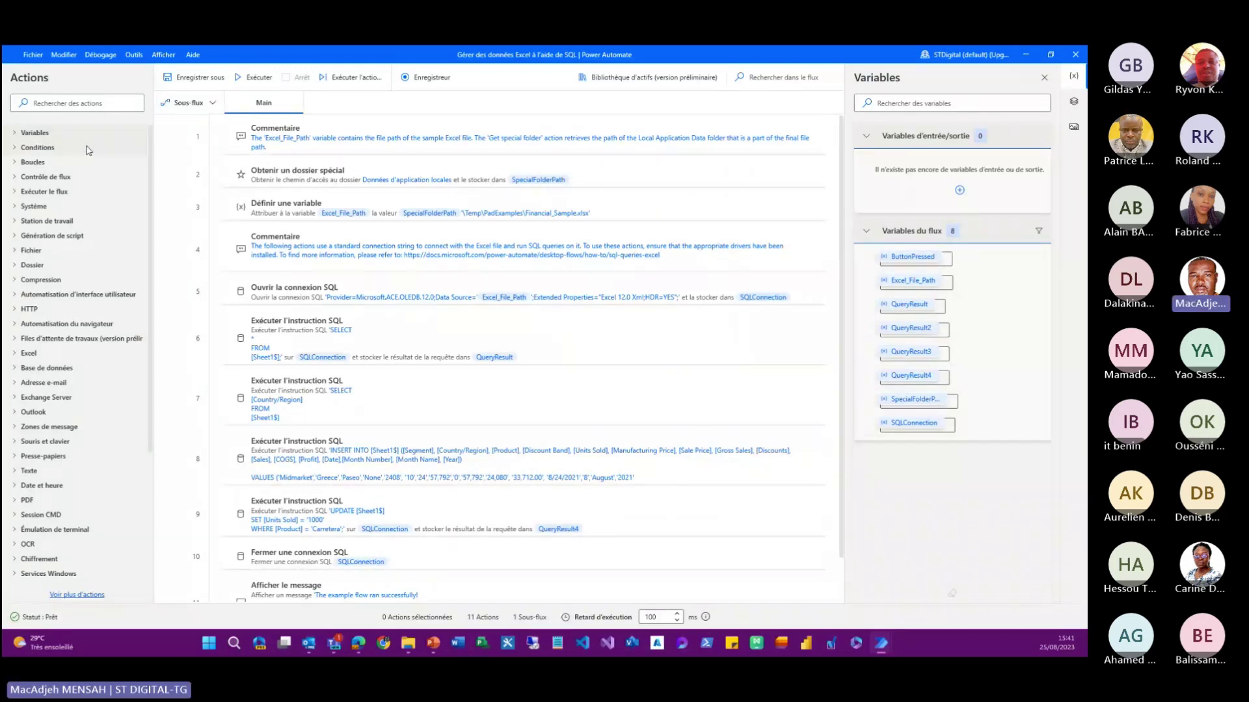
click(15, 133)
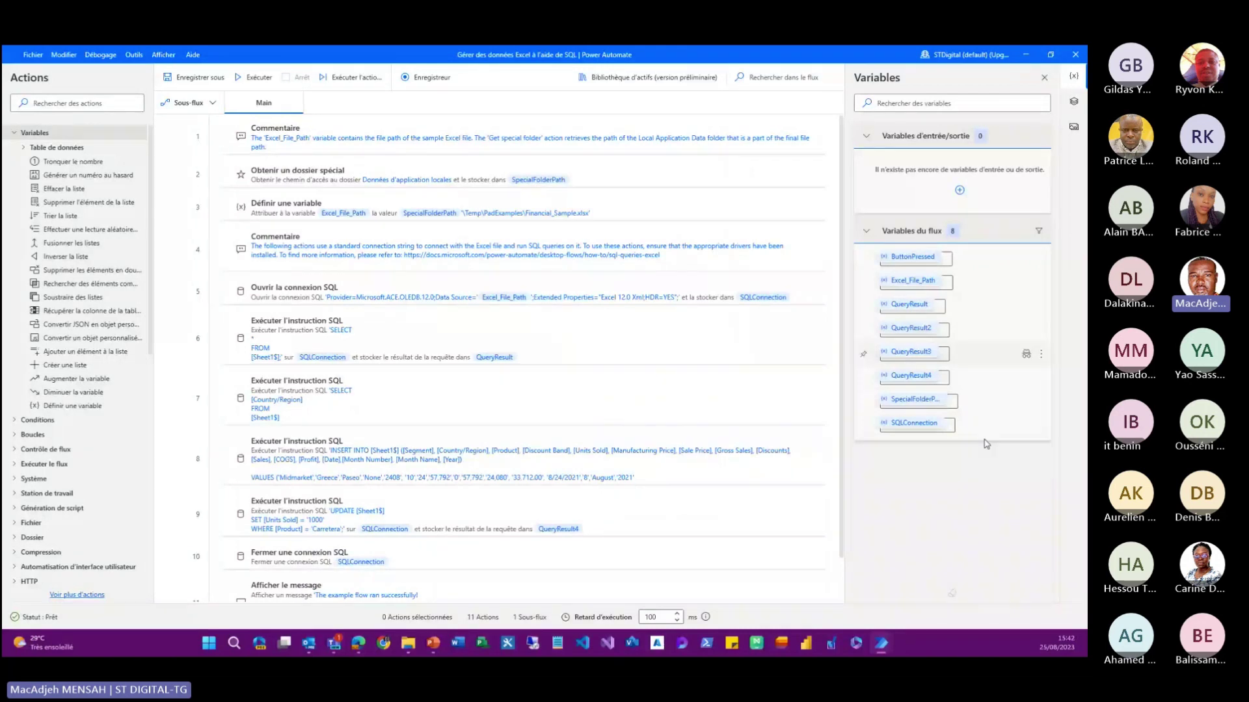
Examine the UI elements pane with its options for adding elements, and display the Images pane
click(1074, 103)
click(942, 132)
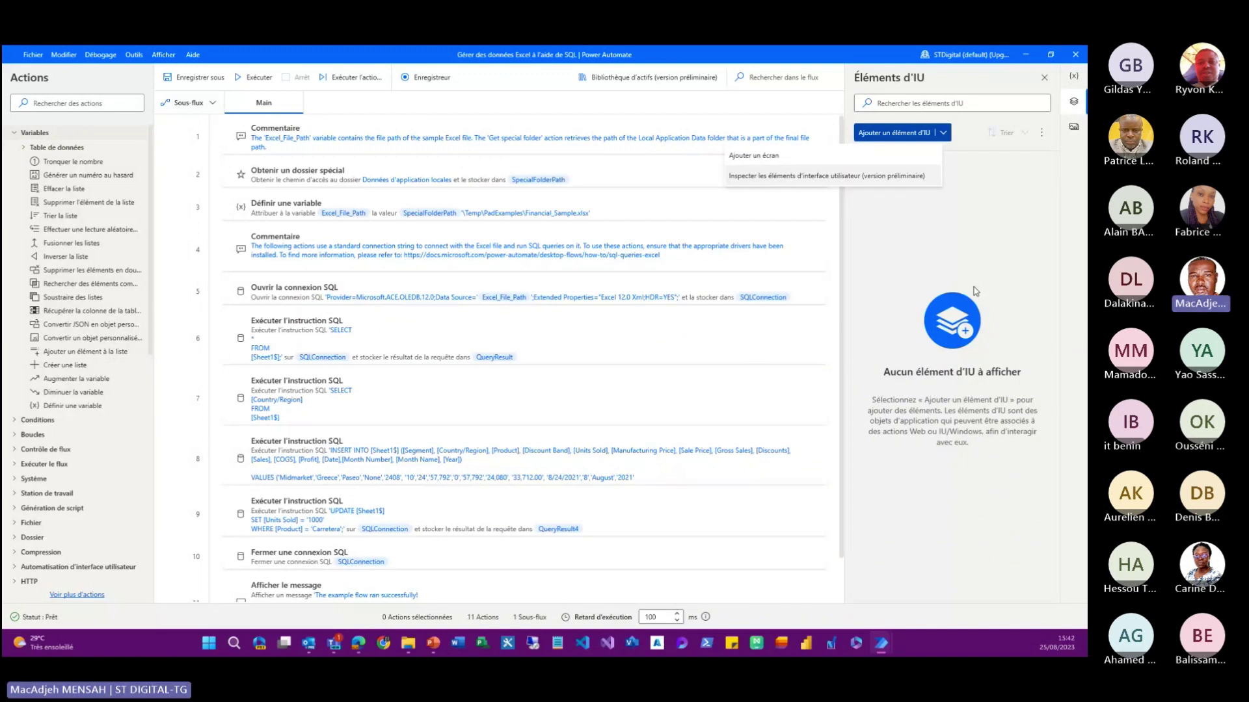
click(1074, 134)
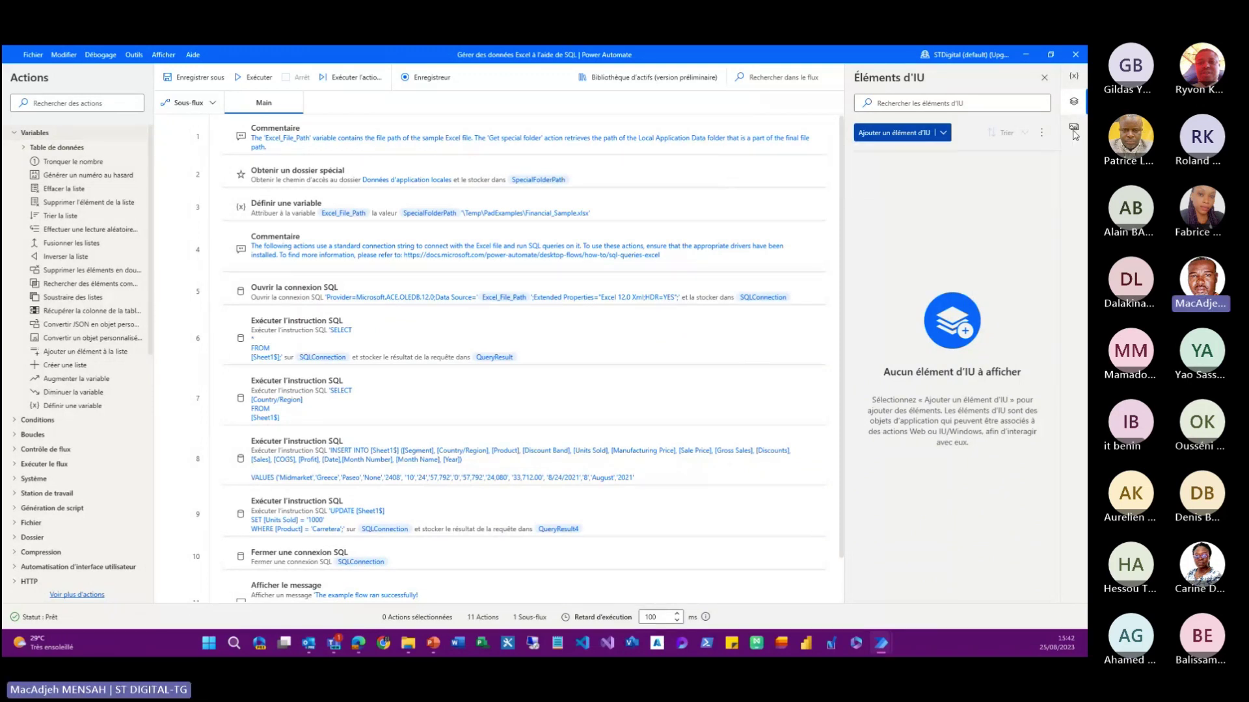
click(1073, 130)
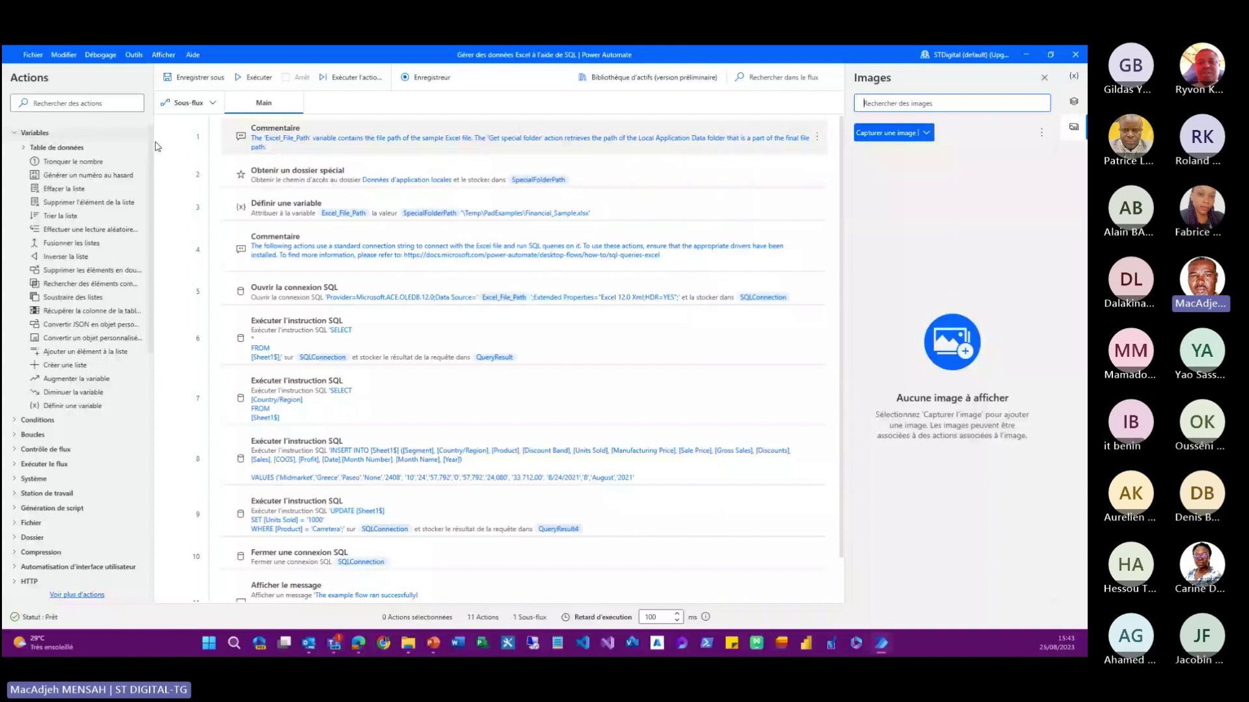
Look through the data table actions (Table de données) under Variables and collapse that subgroup again
click(25, 149)
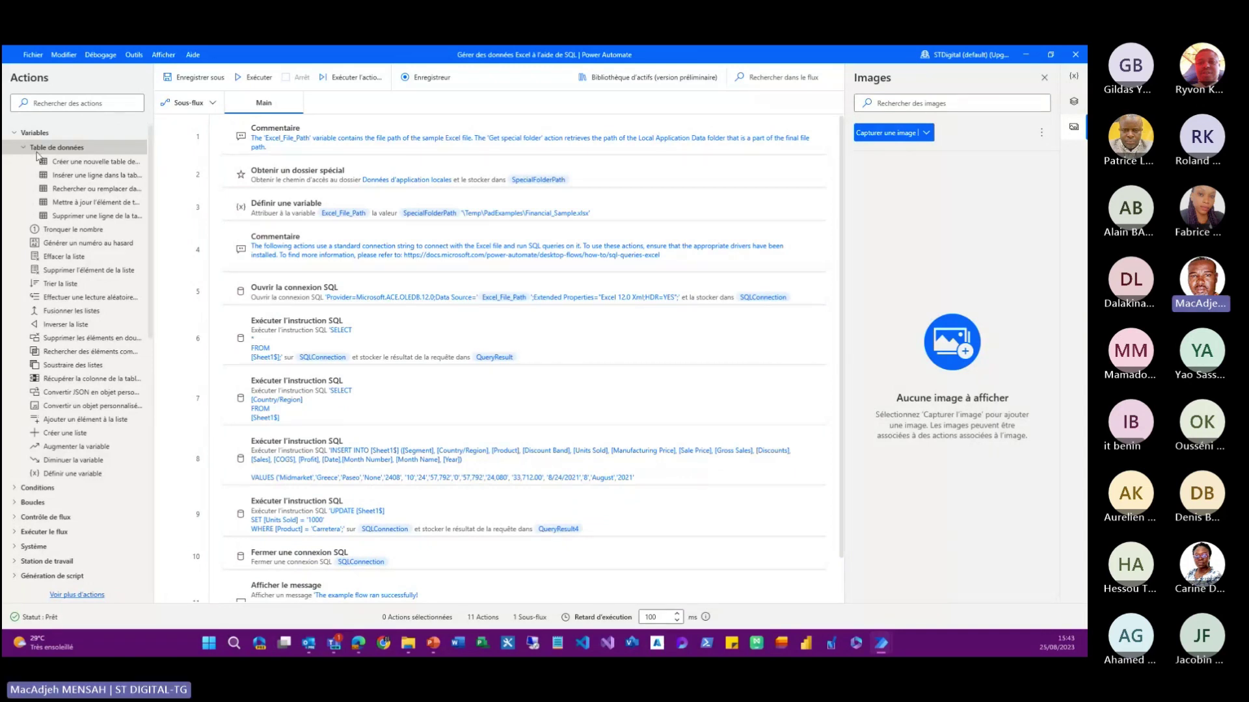
click(37, 152)
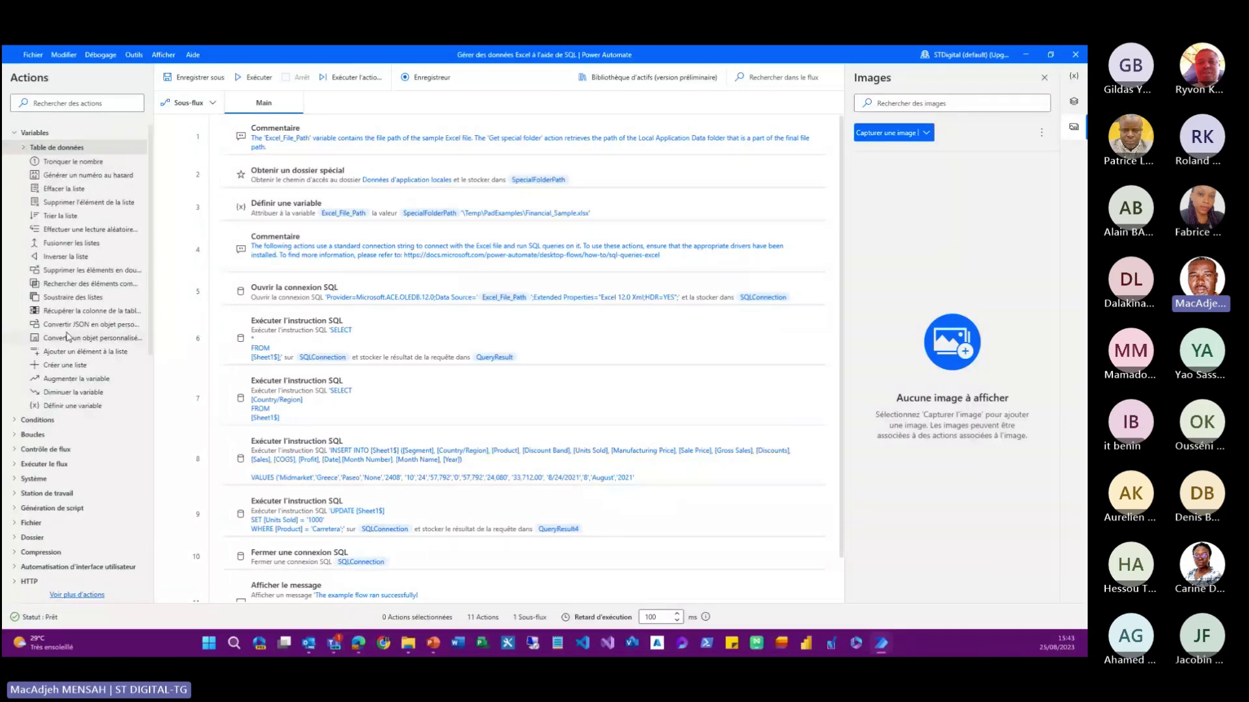
Collapse the Variables group and look through the Boucles, Conditions and Contrôle de flux actions
click(35, 133)
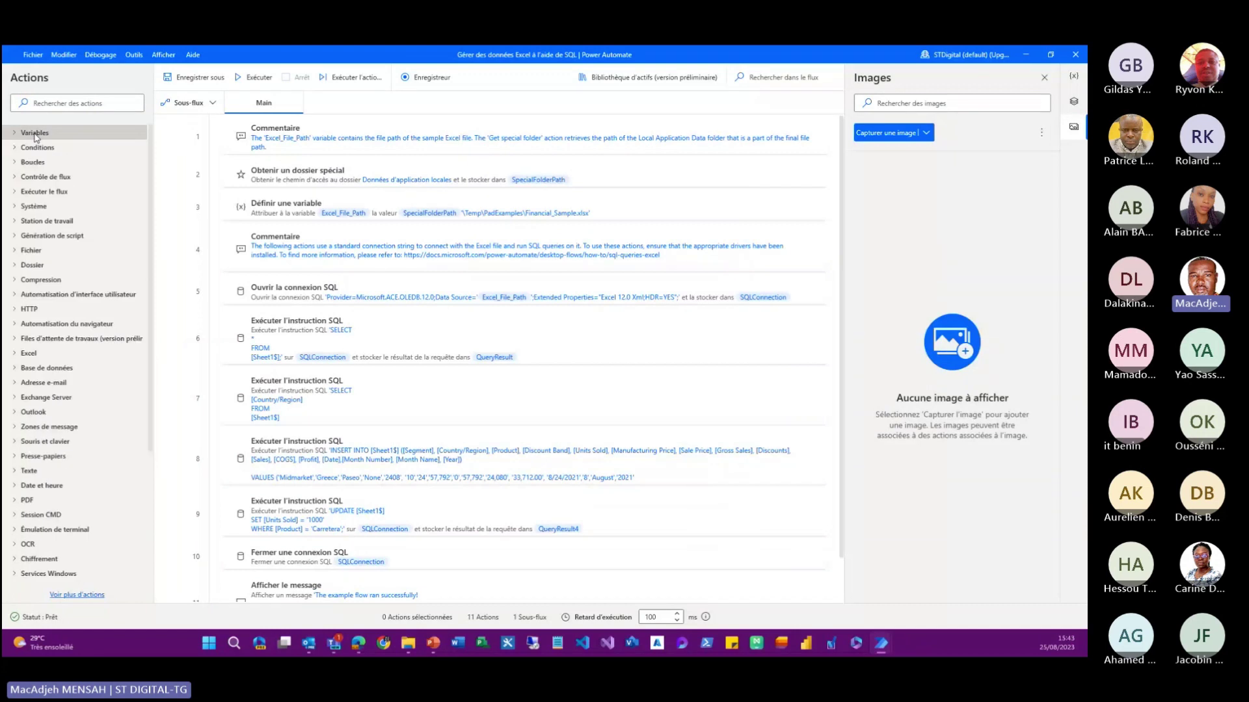
click(14, 161)
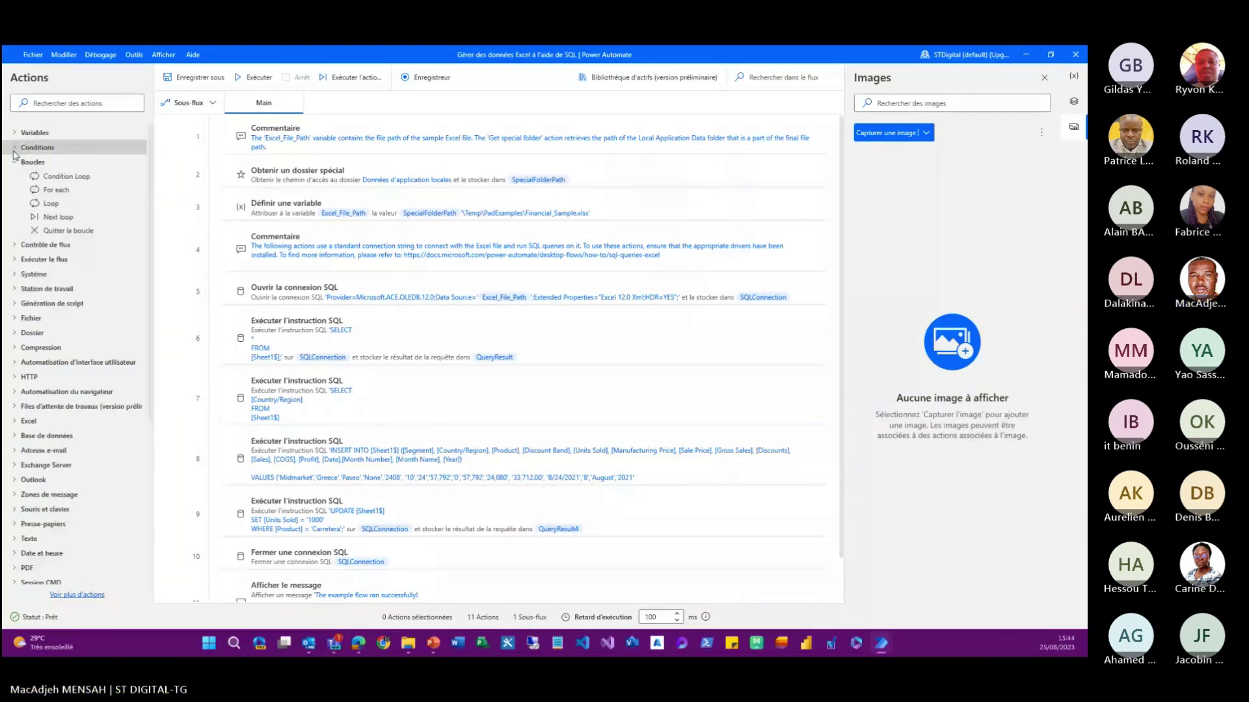
click(14, 150)
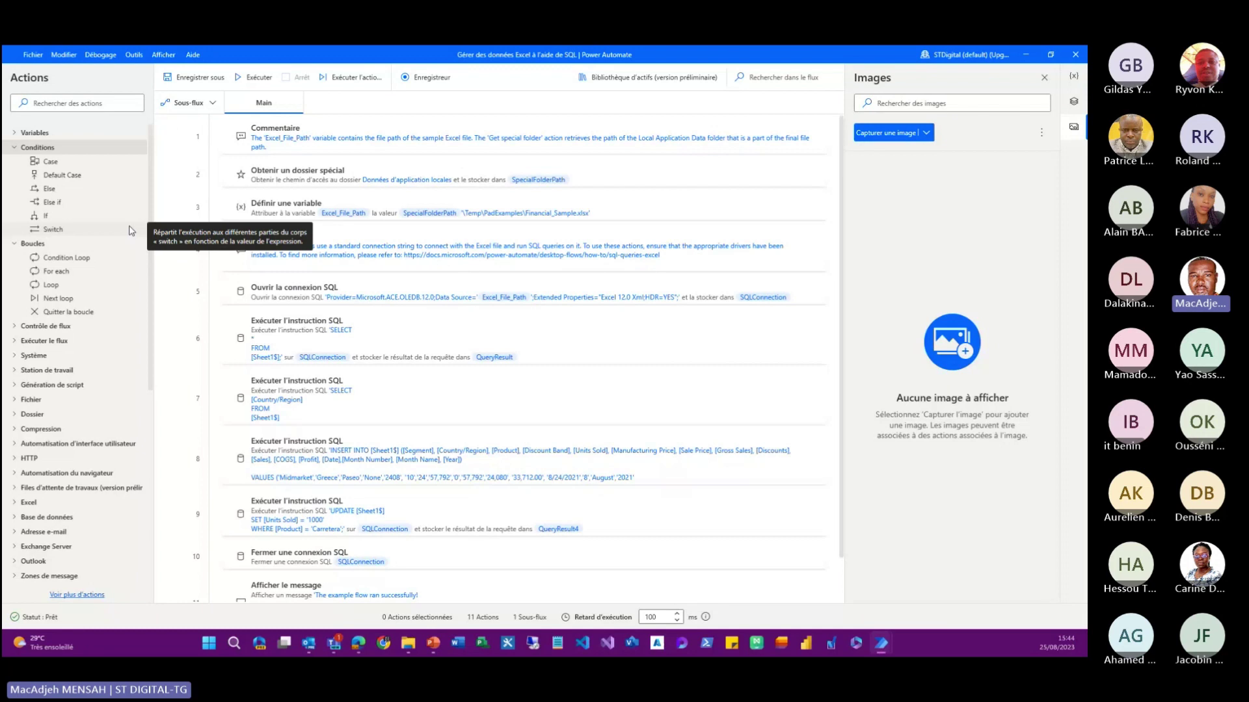
click(12, 327)
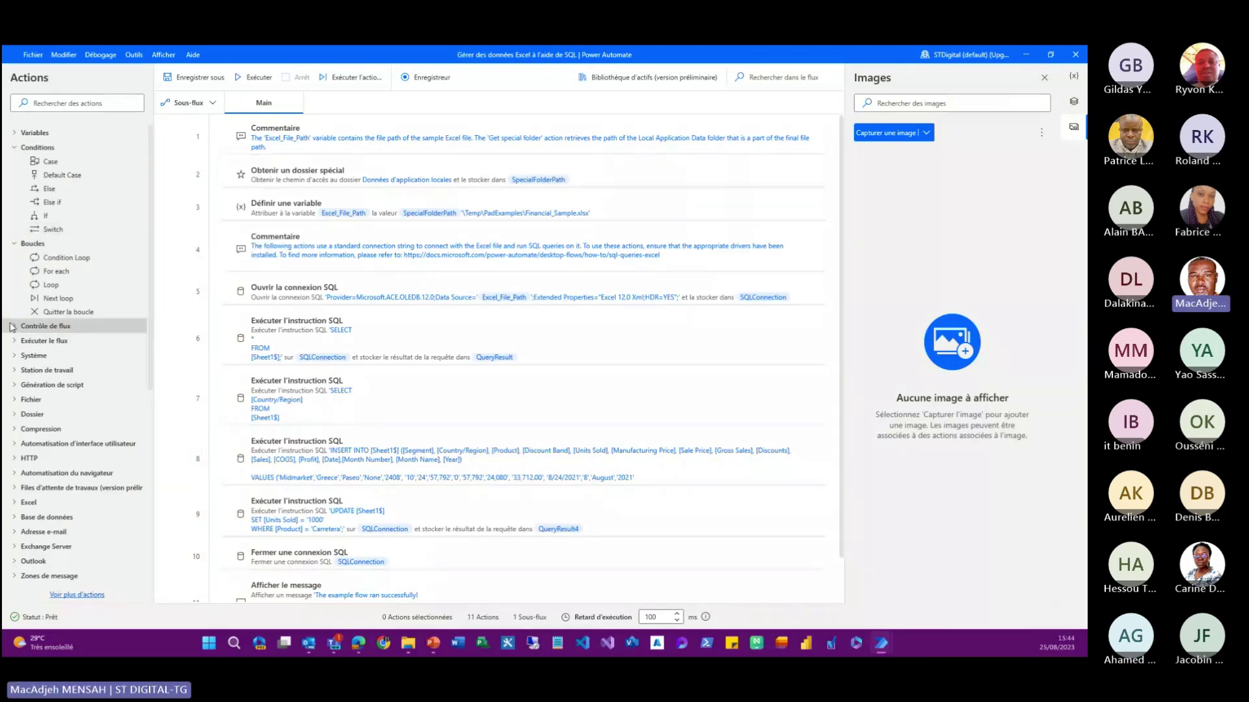
click(12, 327)
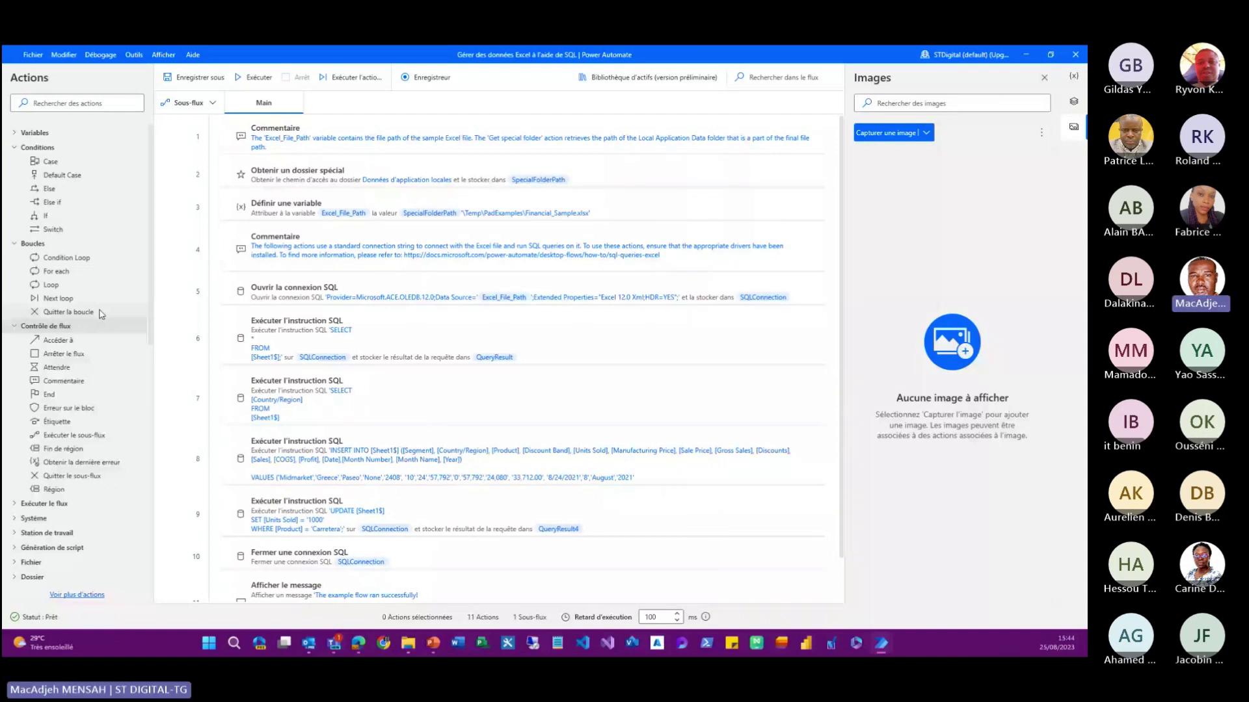
Look through the Exécuter le flux, Système and Station de travail actions, and set a breakpoint on action 7 of the flow
scroll(101, 314, down, 3)
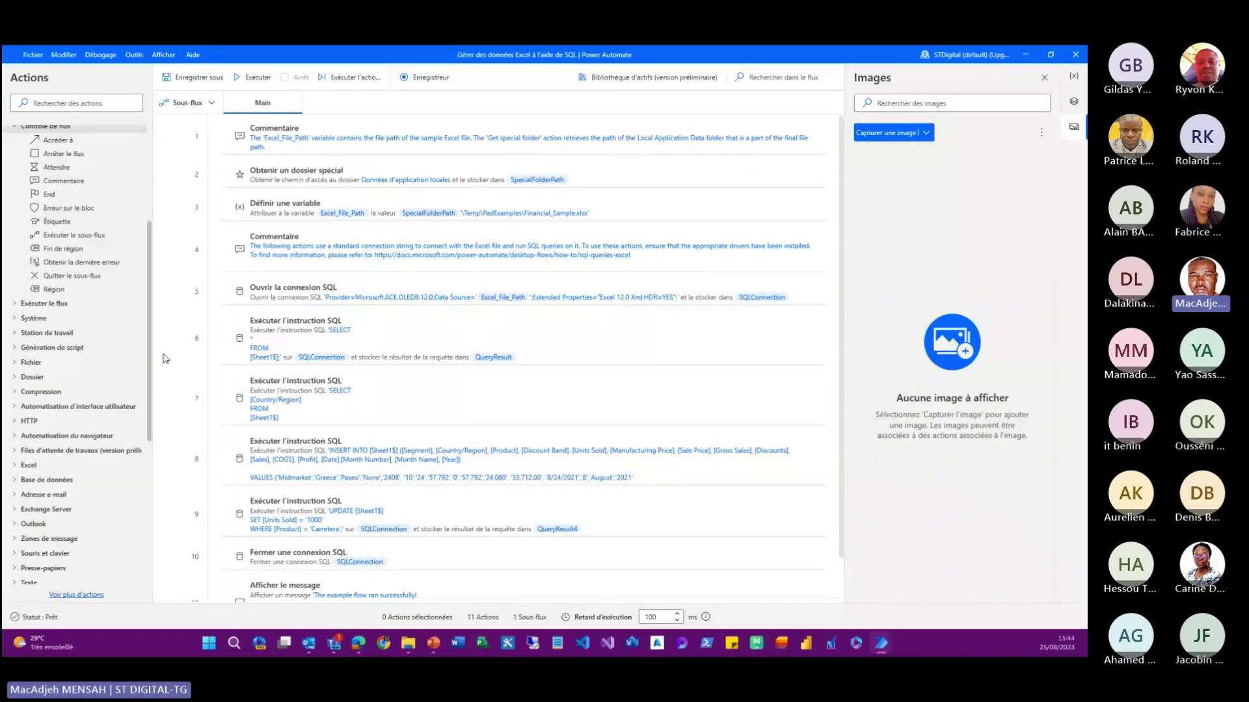
click(14, 303)
click(15, 331)
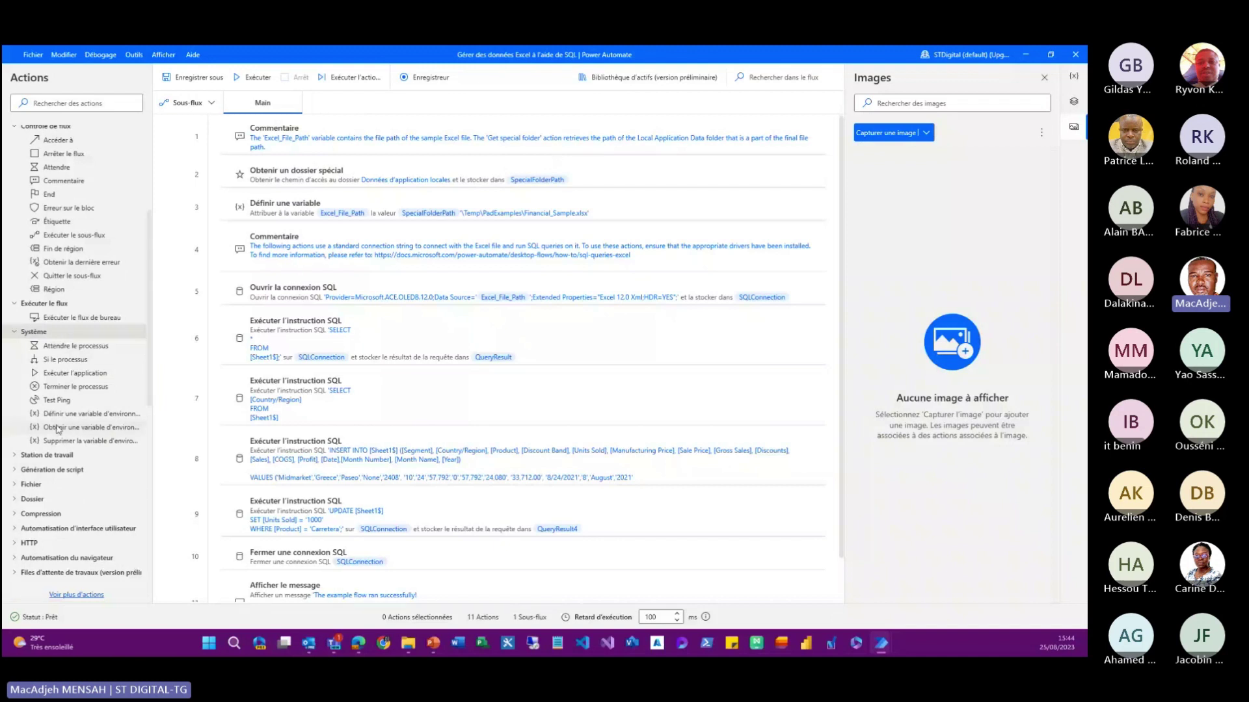
click(45, 455)
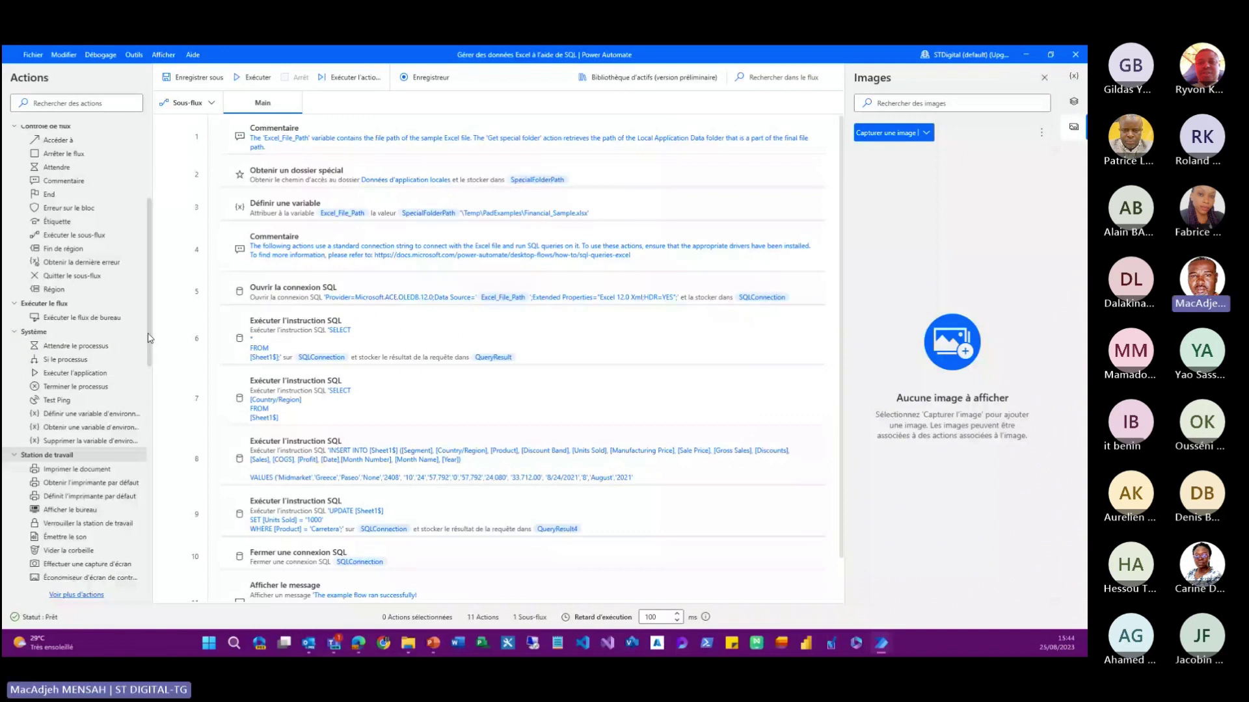
click(184, 398)
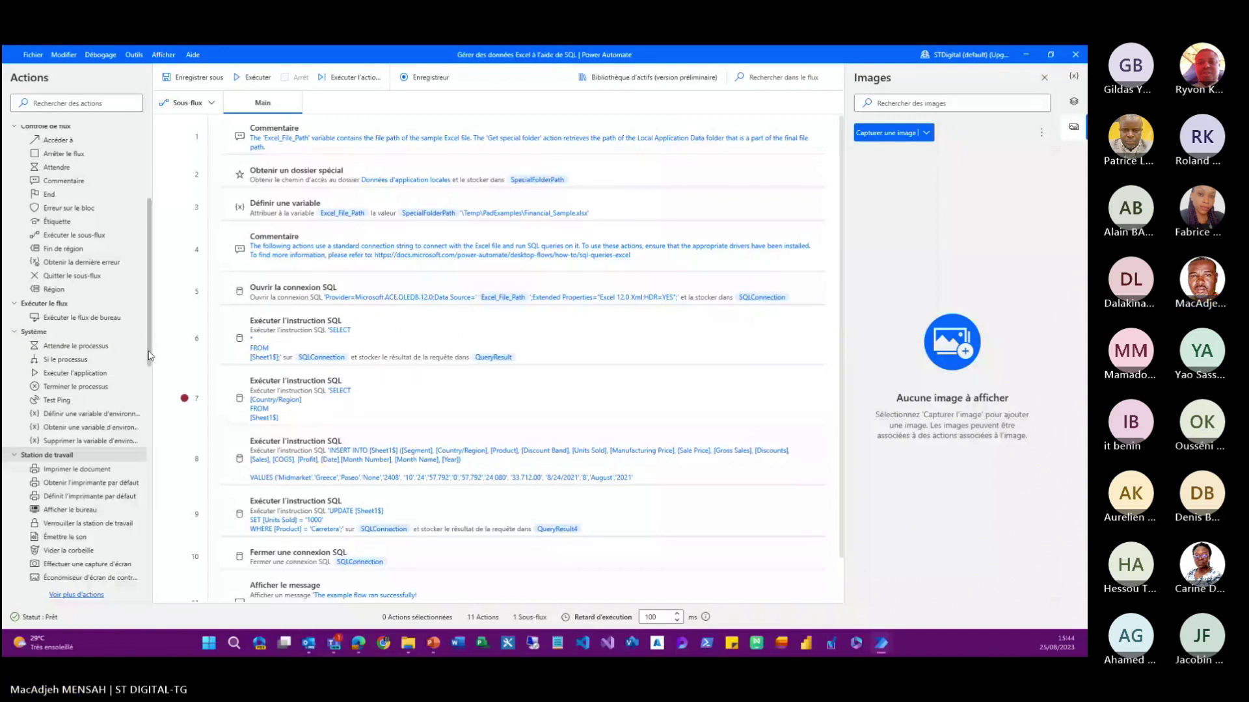
drag(149, 356, 156, 398)
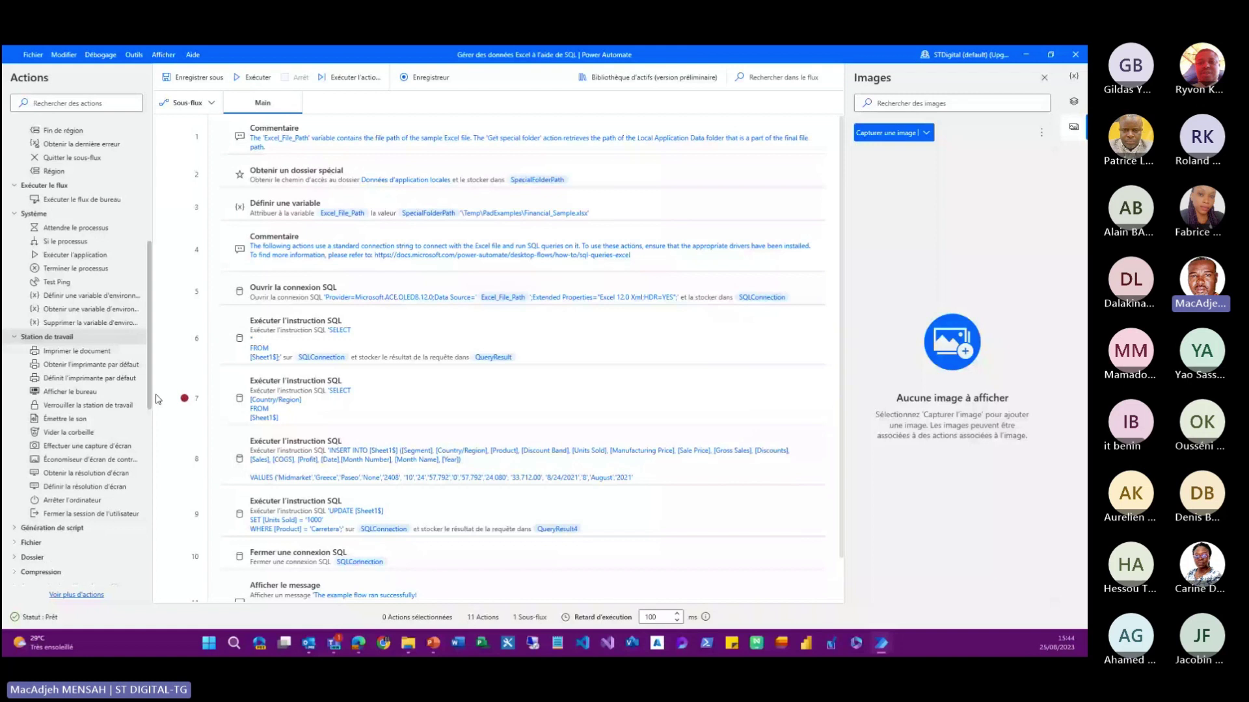
drag(157, 399, 159, 424)
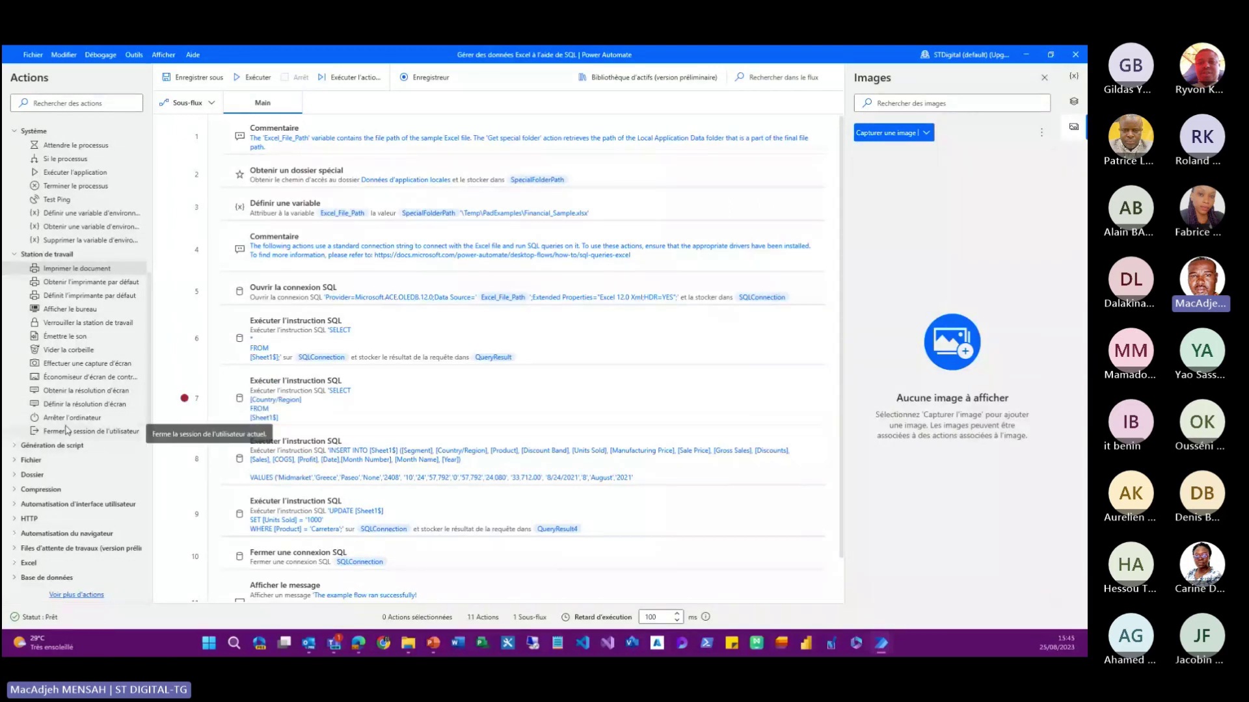
Collapse Station de travail, then examine the Génération de script and Fichier actions, collapsing each group again
click(47, 254)
click(52, 269)
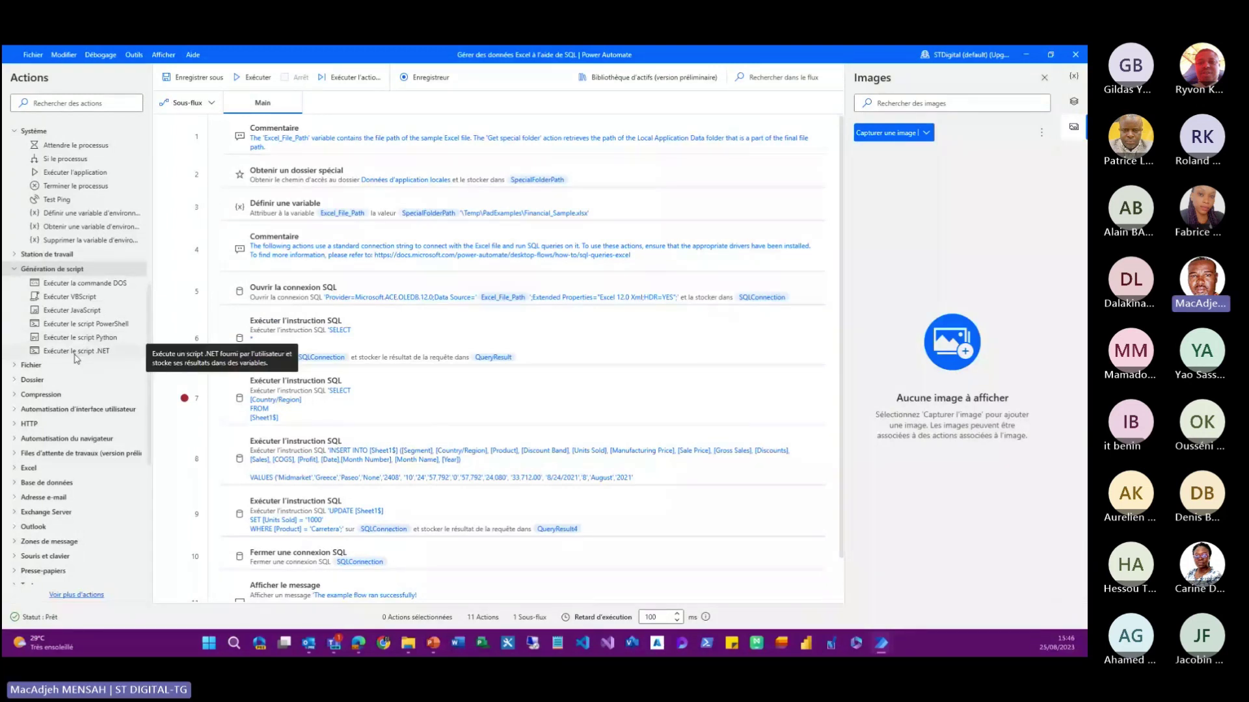
click(16, 269)
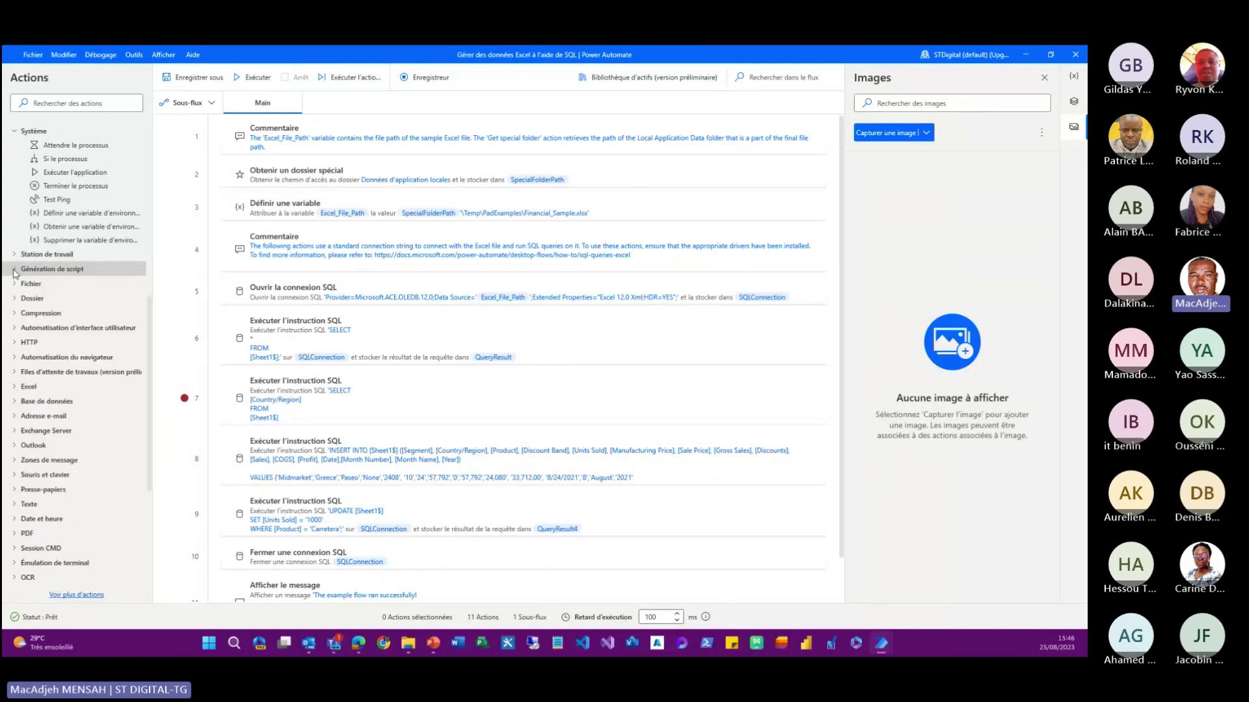
click(15, 283)
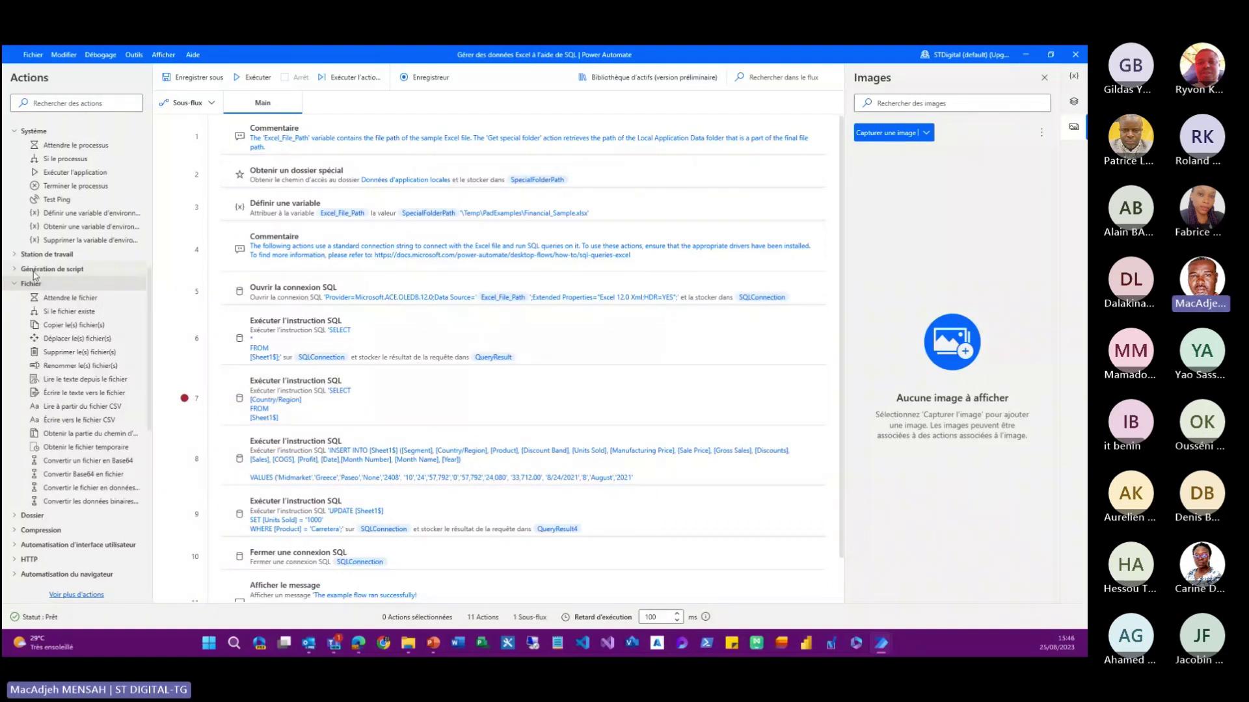
click(12, 287)
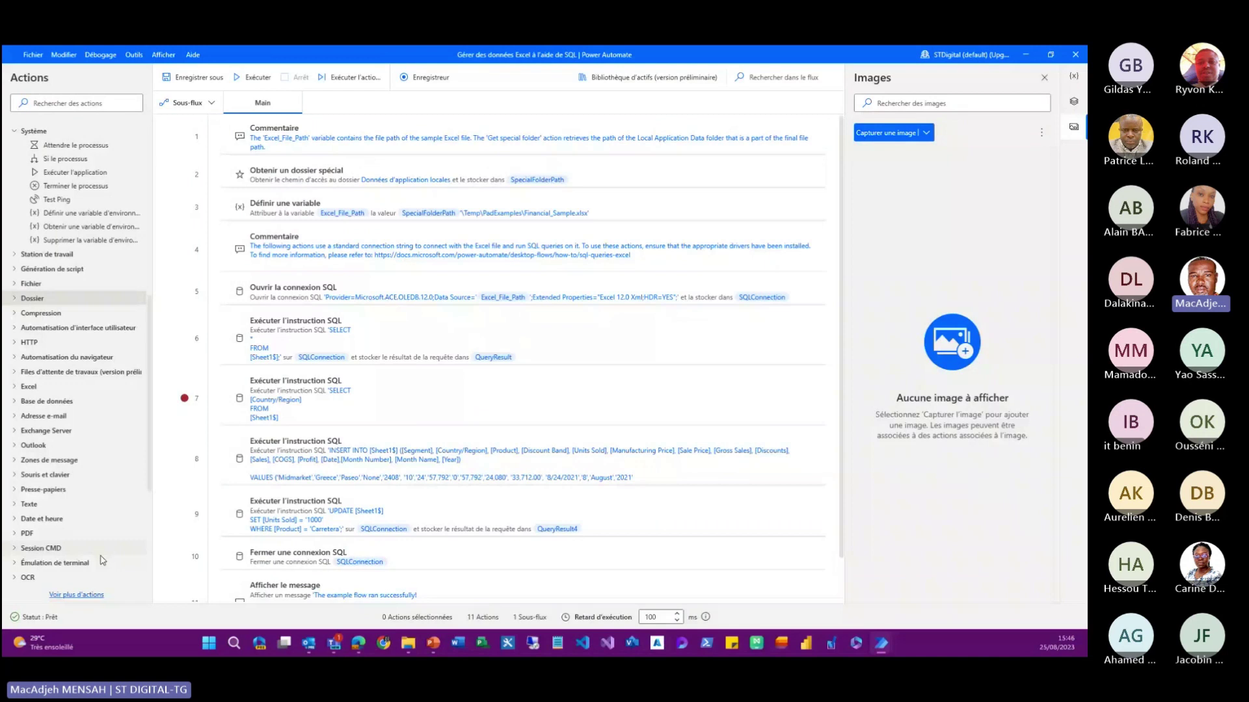
Look over the remaining action groups and expand OneDrive Entreprise to view its actions
scroll(36, 270, down, 5)
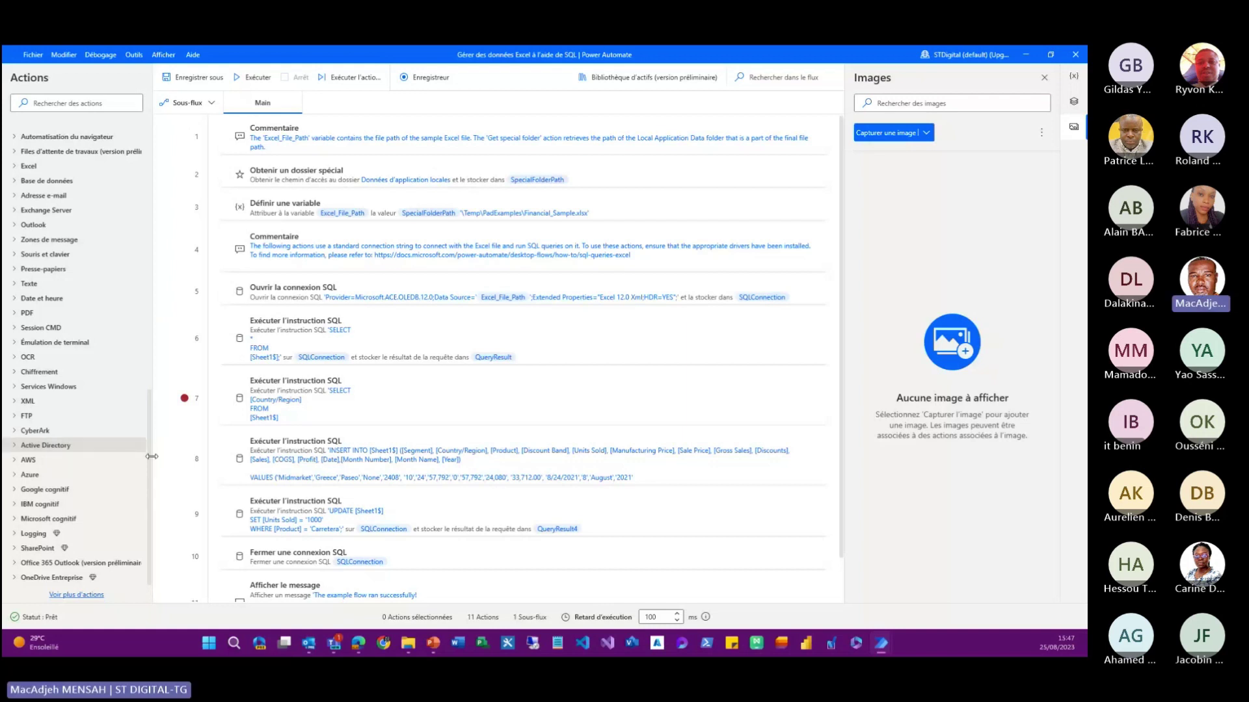
drag(151, 456, 153, 457)
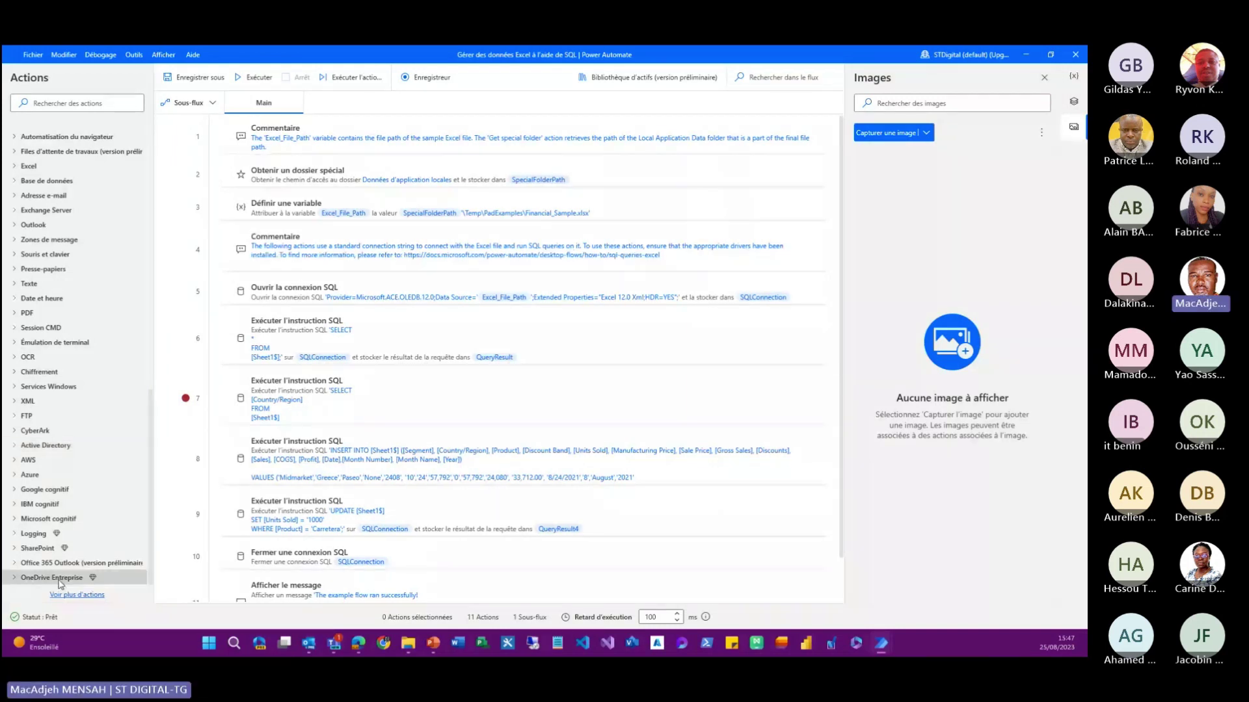
click(15, 578)
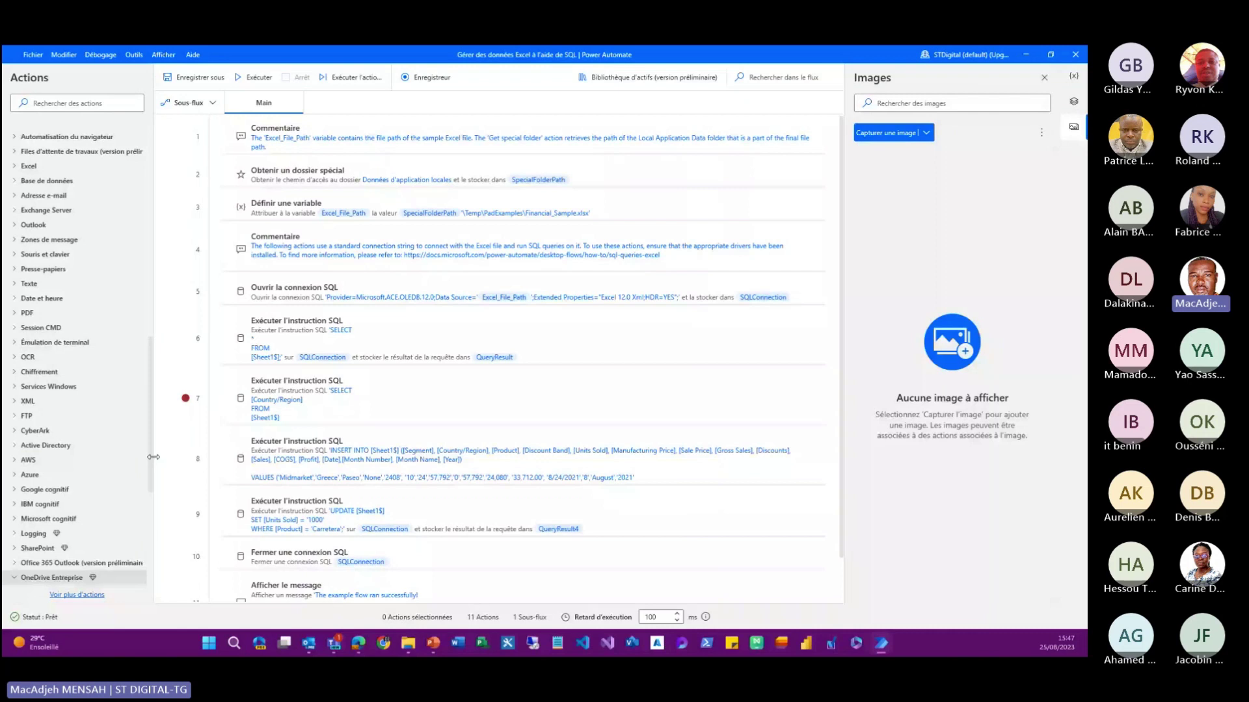
scroll(55, 290, down, 5)
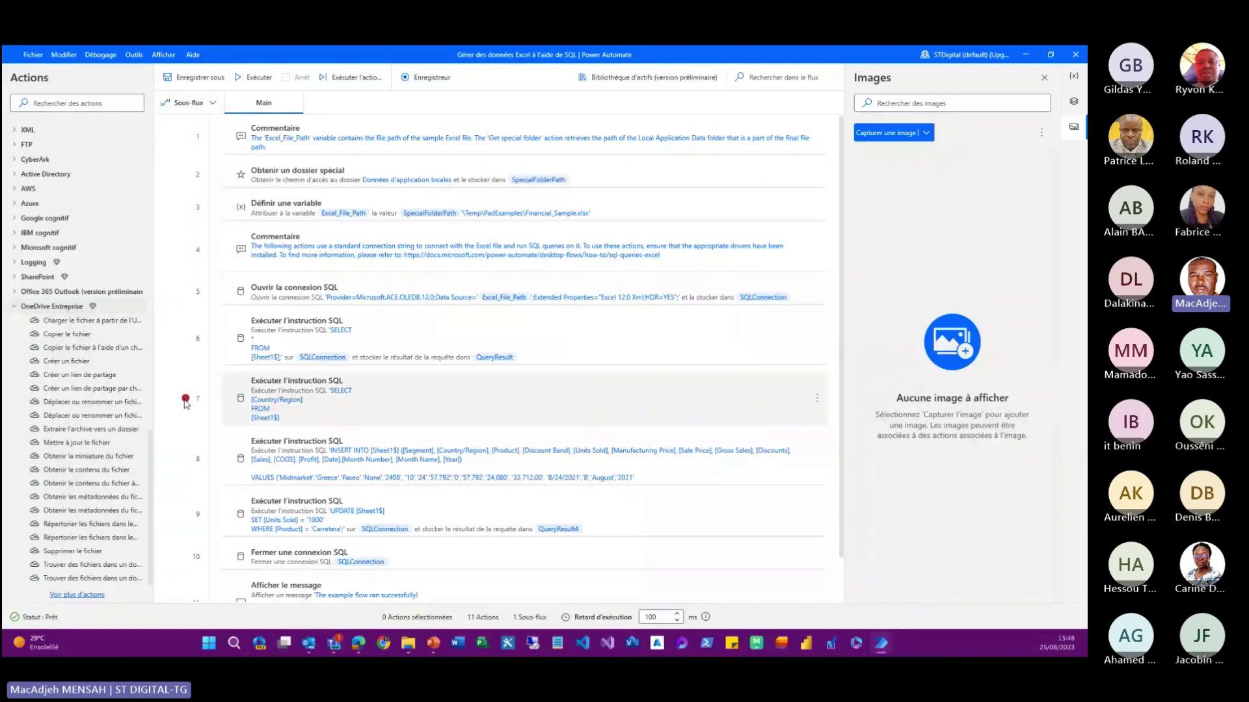
Run the Excel SQL flow up to the breakpoint on action 7, and close its designer once the run is stopped
click(254, 76)
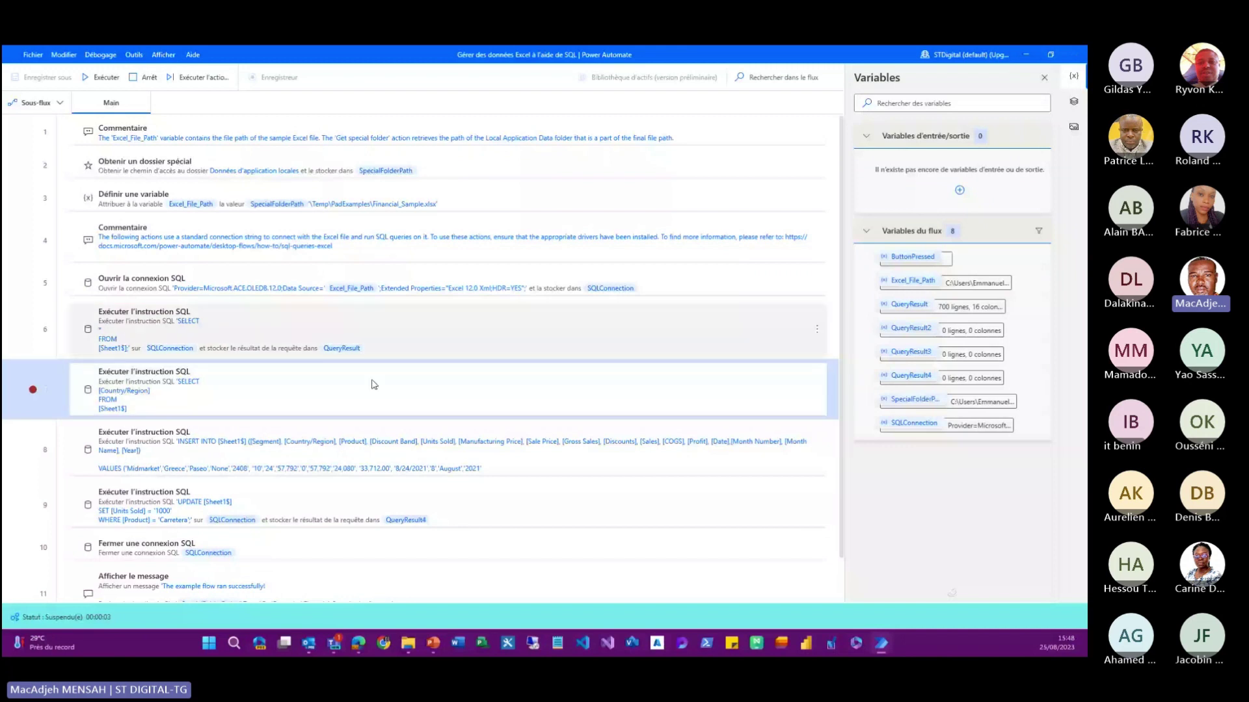
click(147, 77)
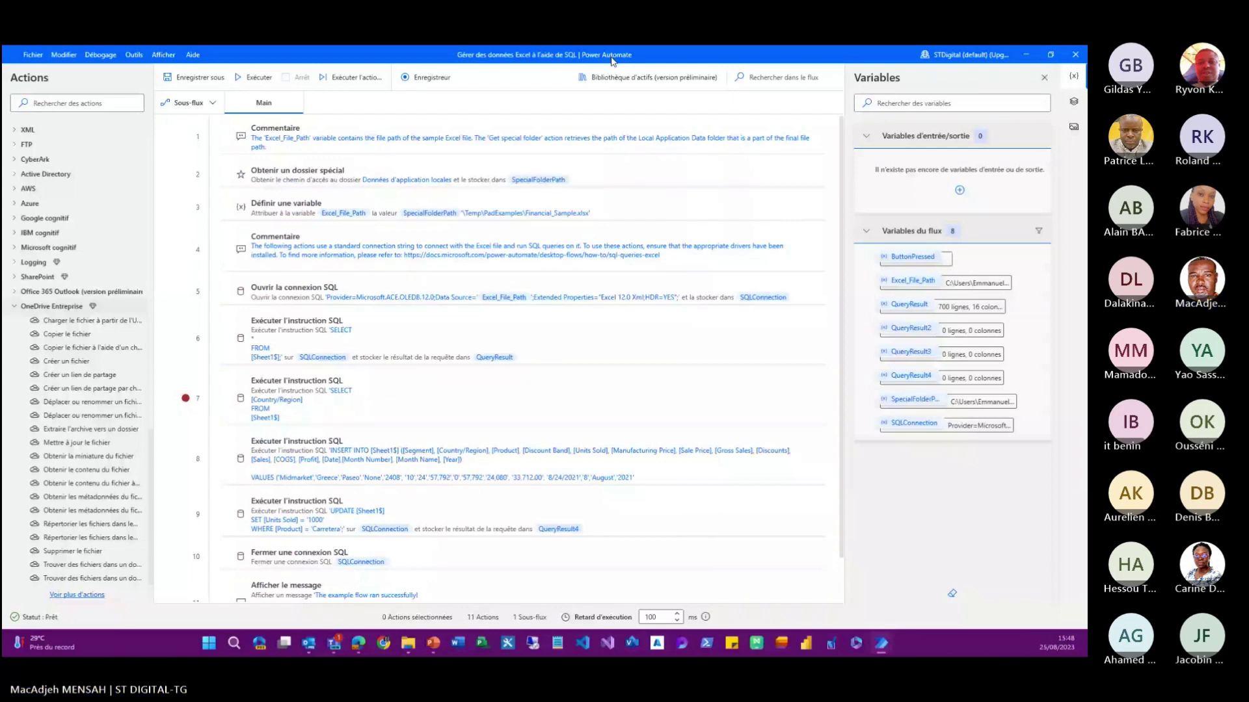
drag(612, 62, 521, 178)
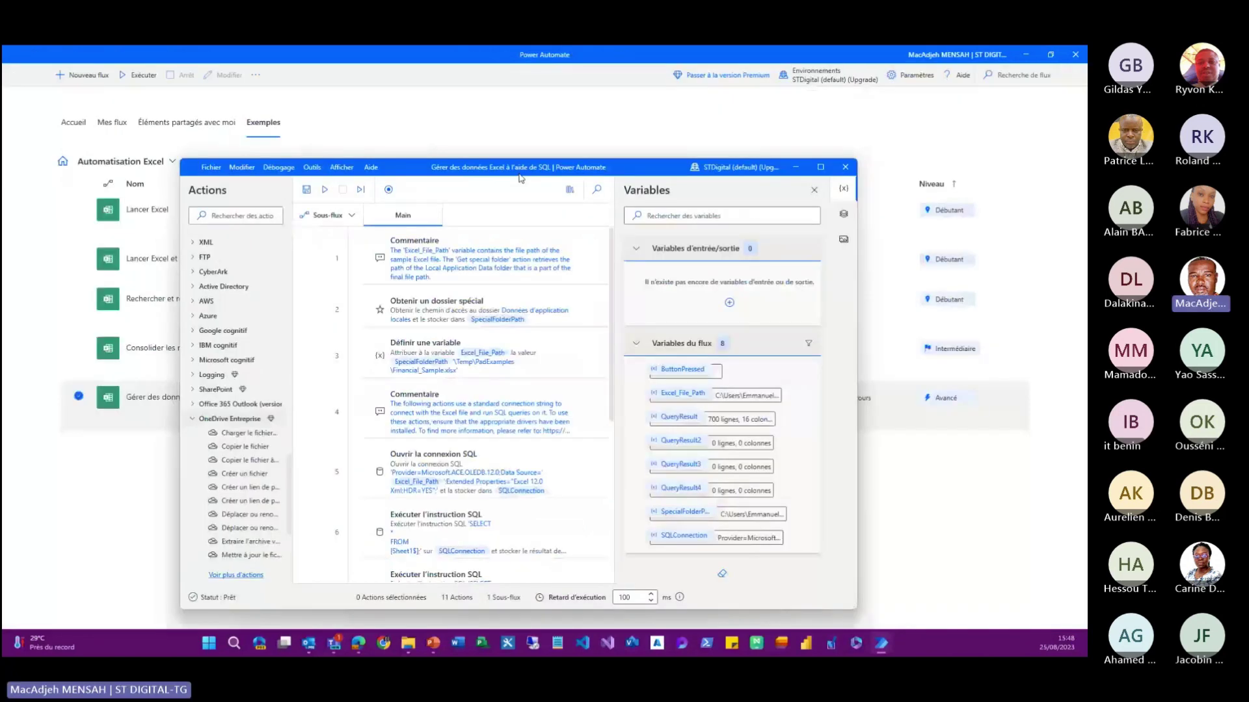
click(845, 167)
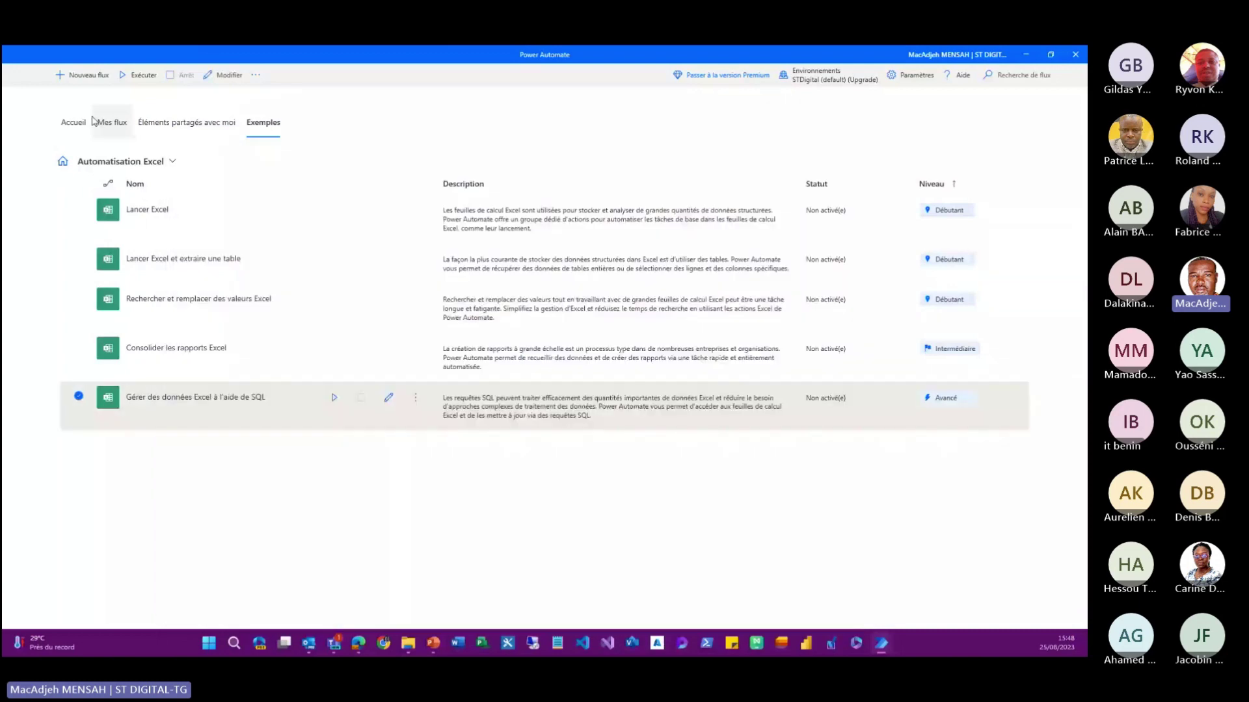
Open the Automatisation de bureau example "Rechercher et supprimer des fichiers vides" for editing from the home page
click(90, 121)
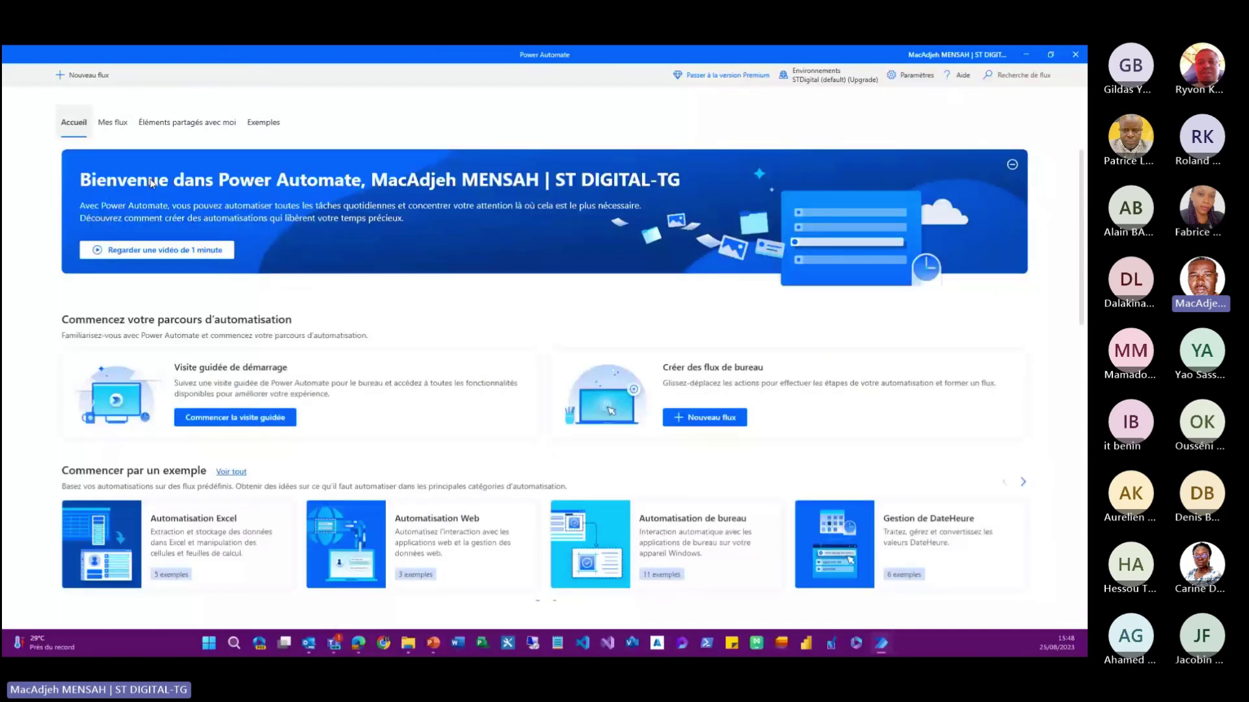
click(691, 534)
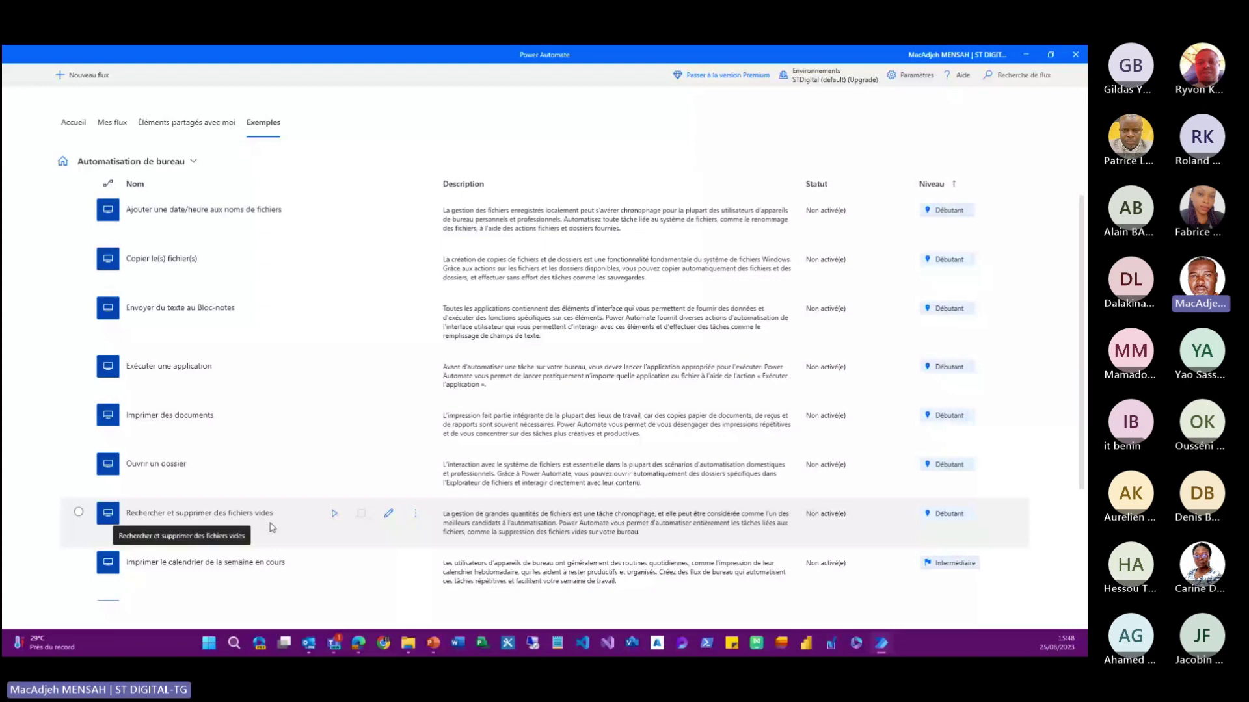
click(294, 523)
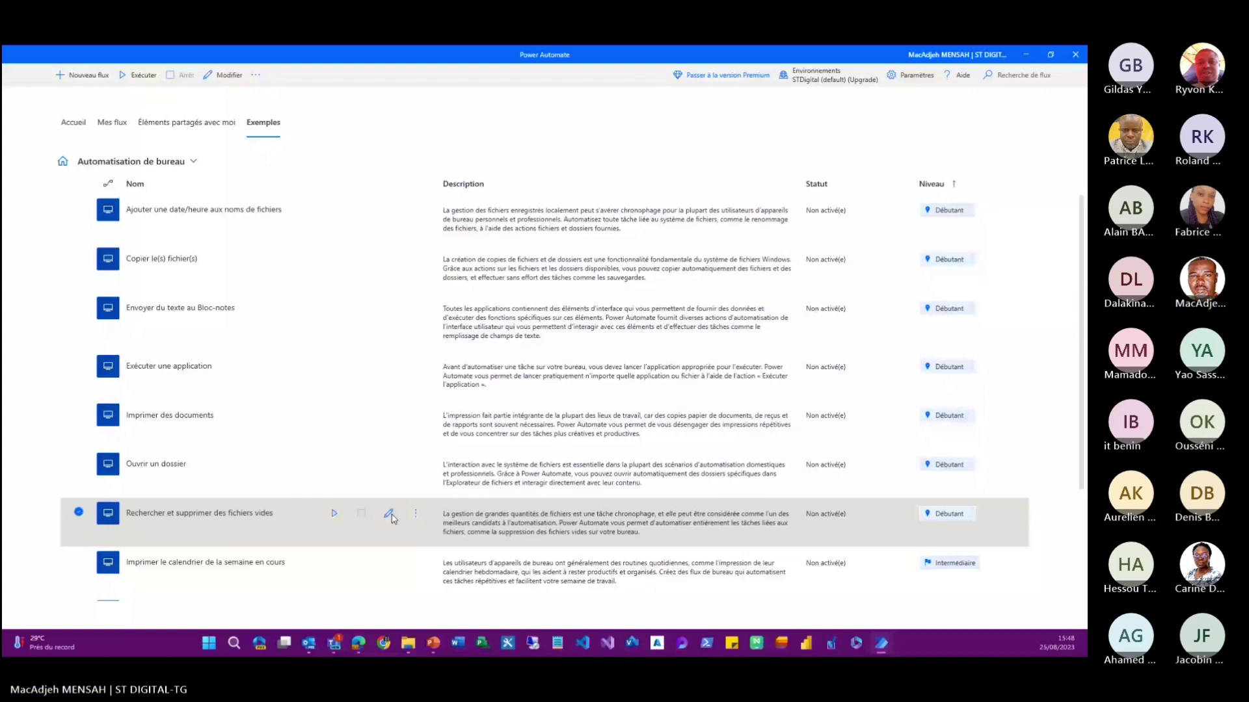
right_click(357, 516)
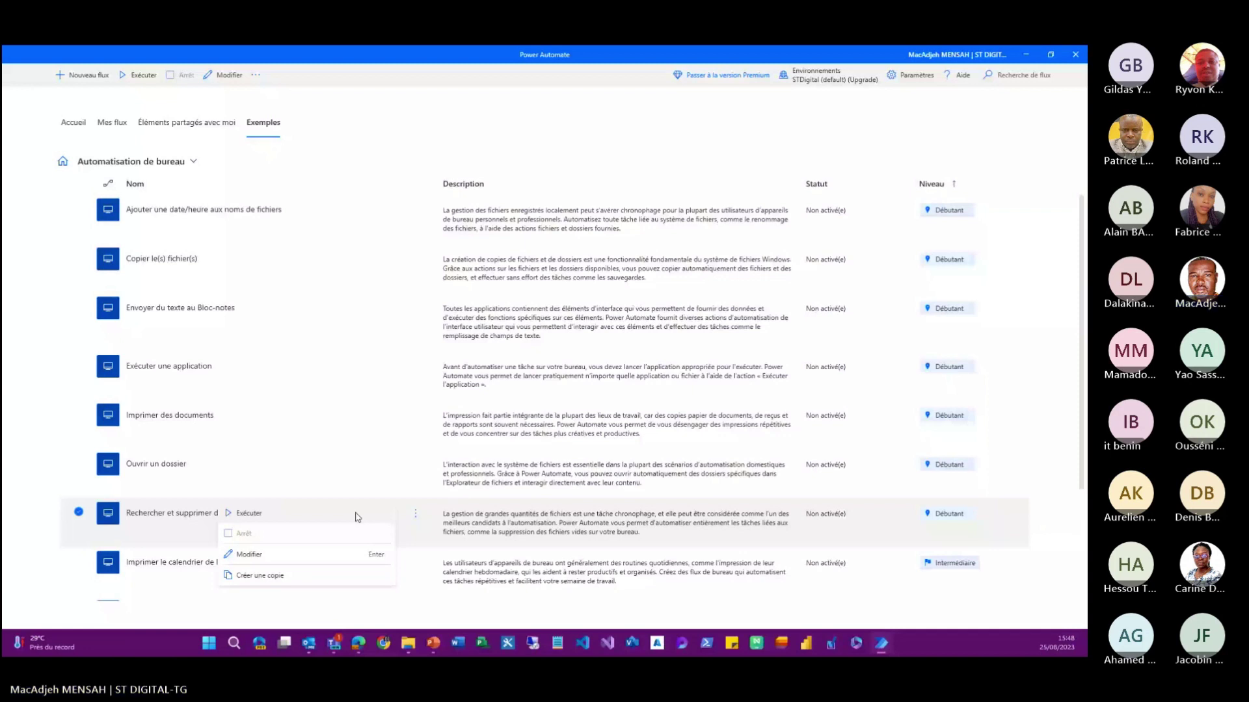
key(Return)
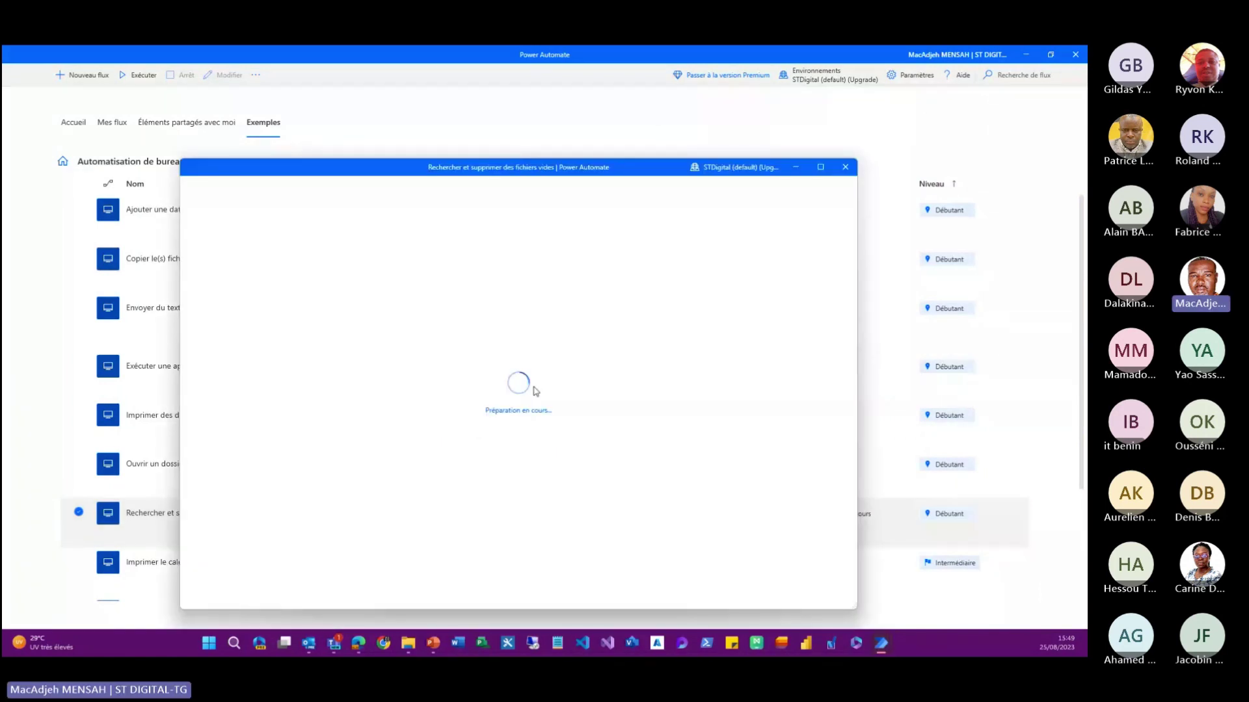
drag(502, 171, 511, 116)
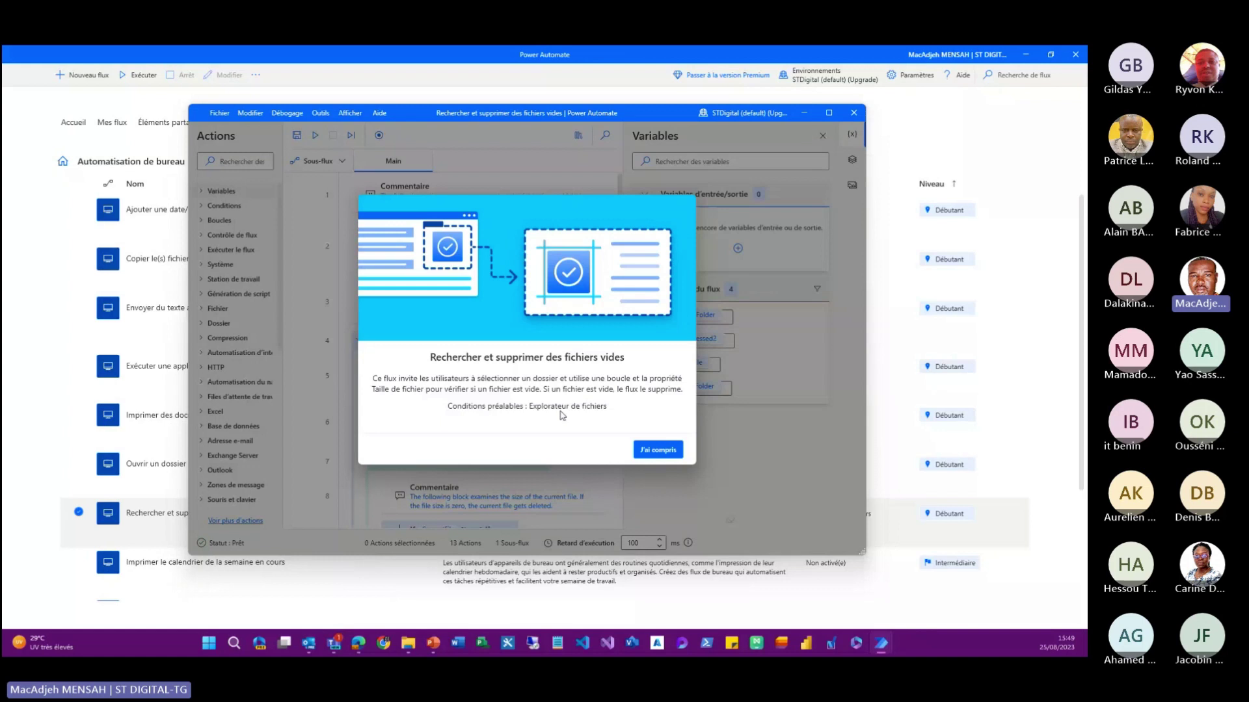
Switch to File Explorer, resize and reposition its window, go to Ce PC and minimize the window again
mouse_move(422, 635)
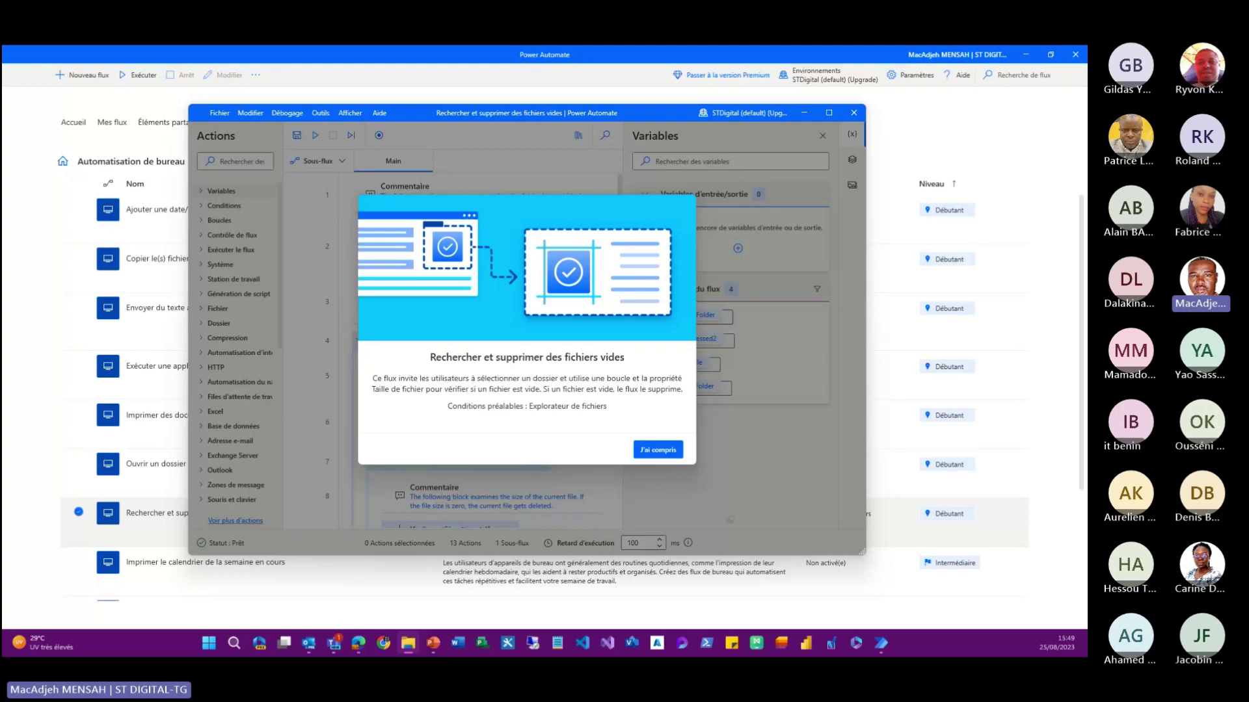
key(alt+Tab)
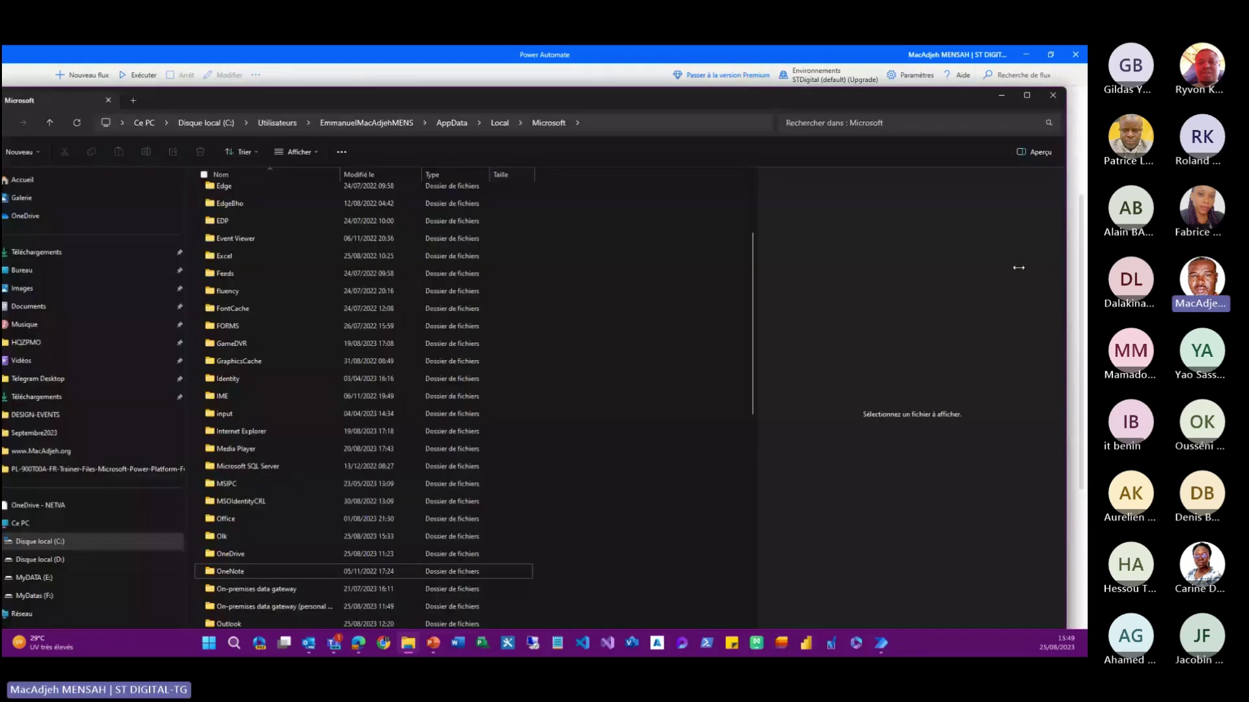
drag(1019, 267, 781, 267)
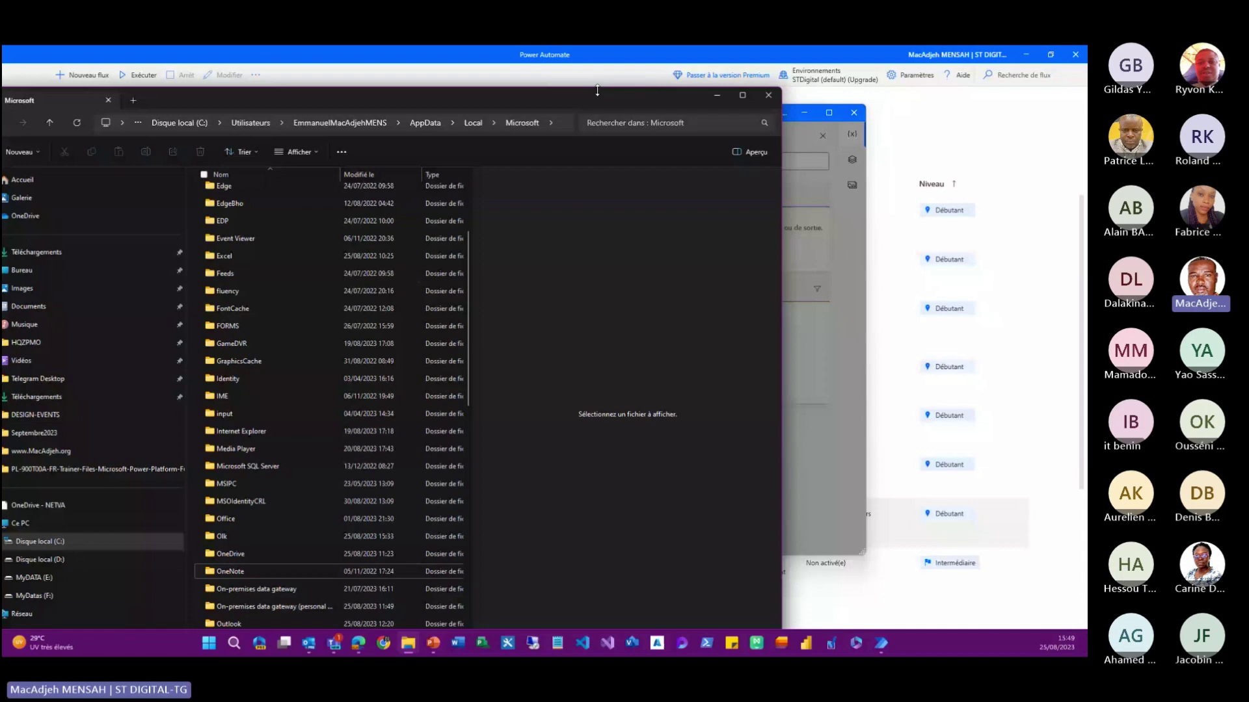
drag(166, 101, 347, 154)
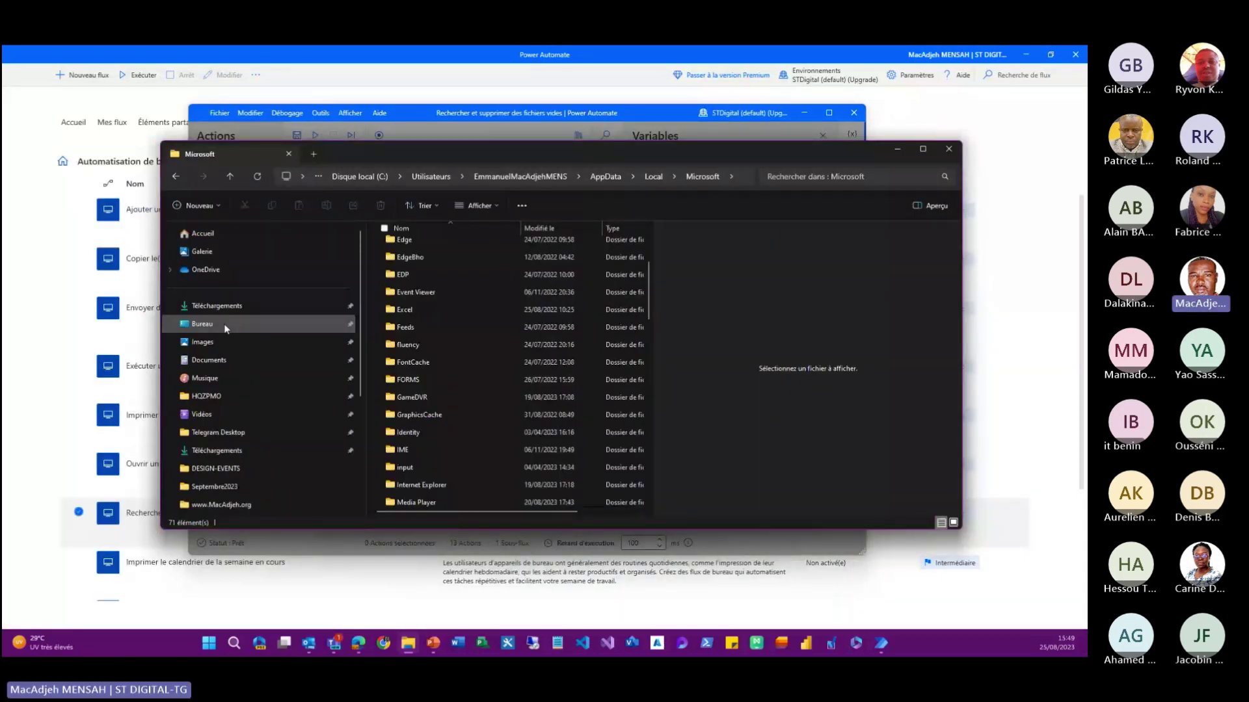
scroll(226, 329, down, 3)
click(203, 394)
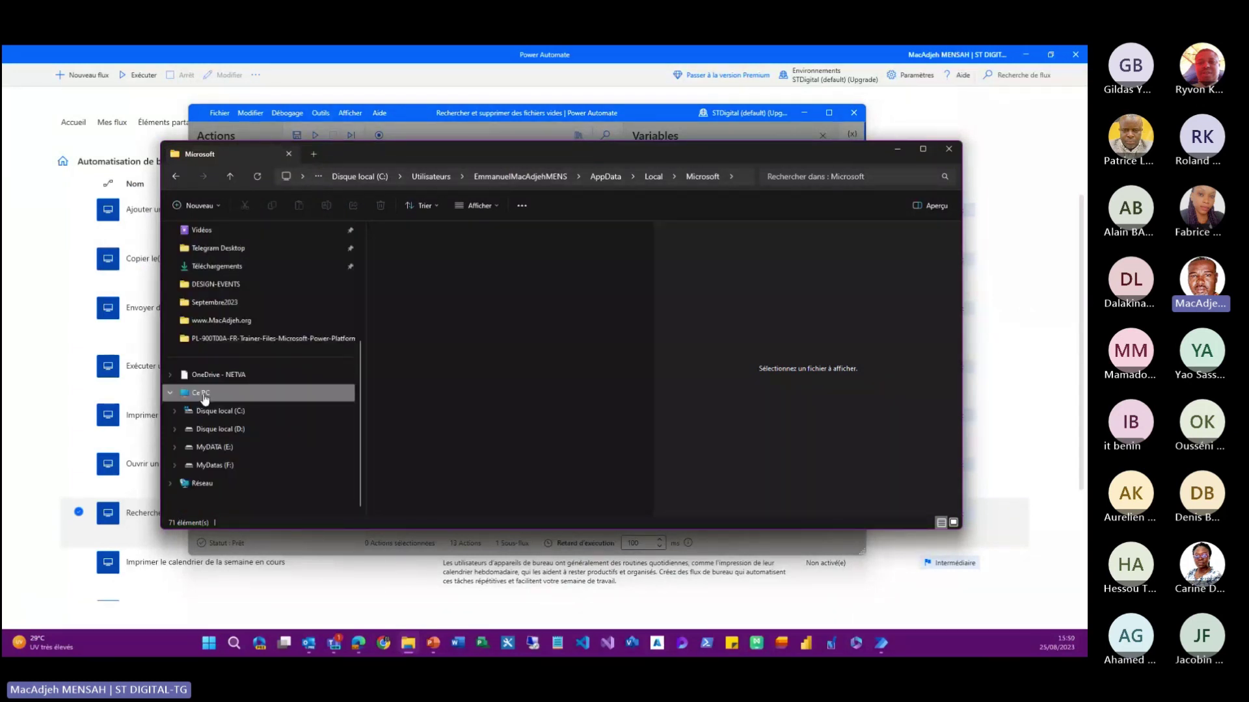
click(898, 149)
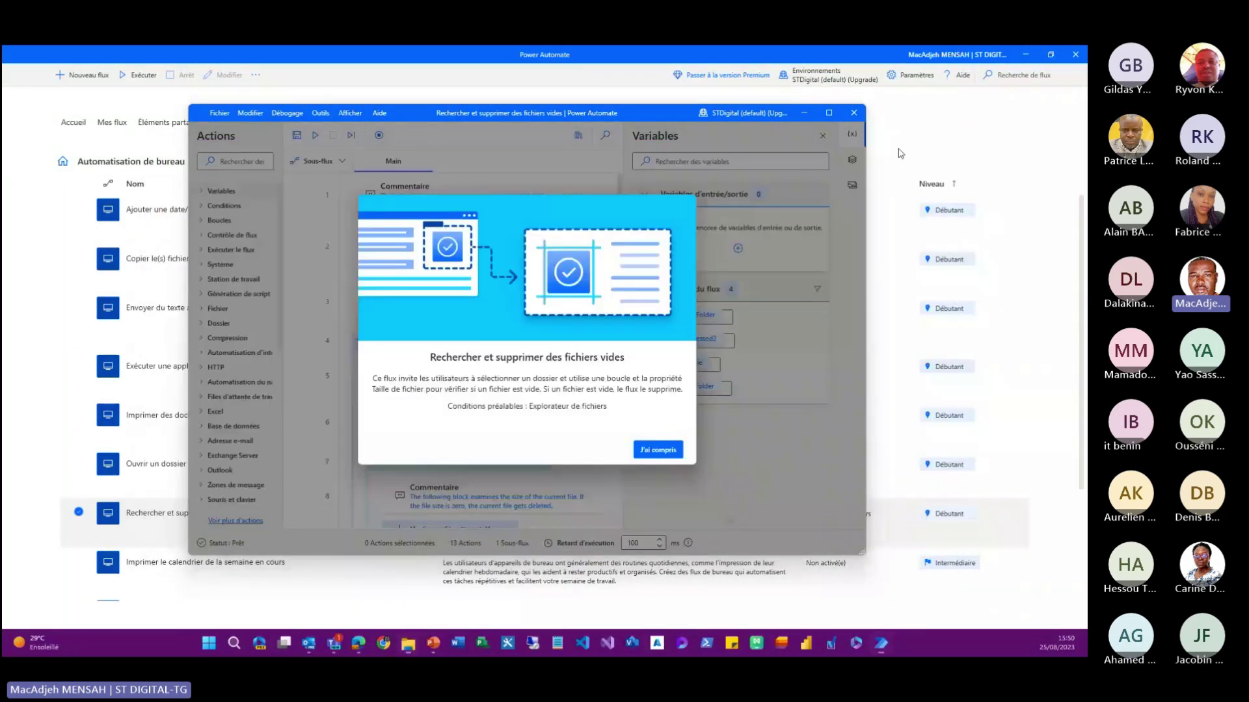
Run the empty-file deletion example as far as its folder prompt, cancel the folder selection and close the flow's designer
click(659, 450)
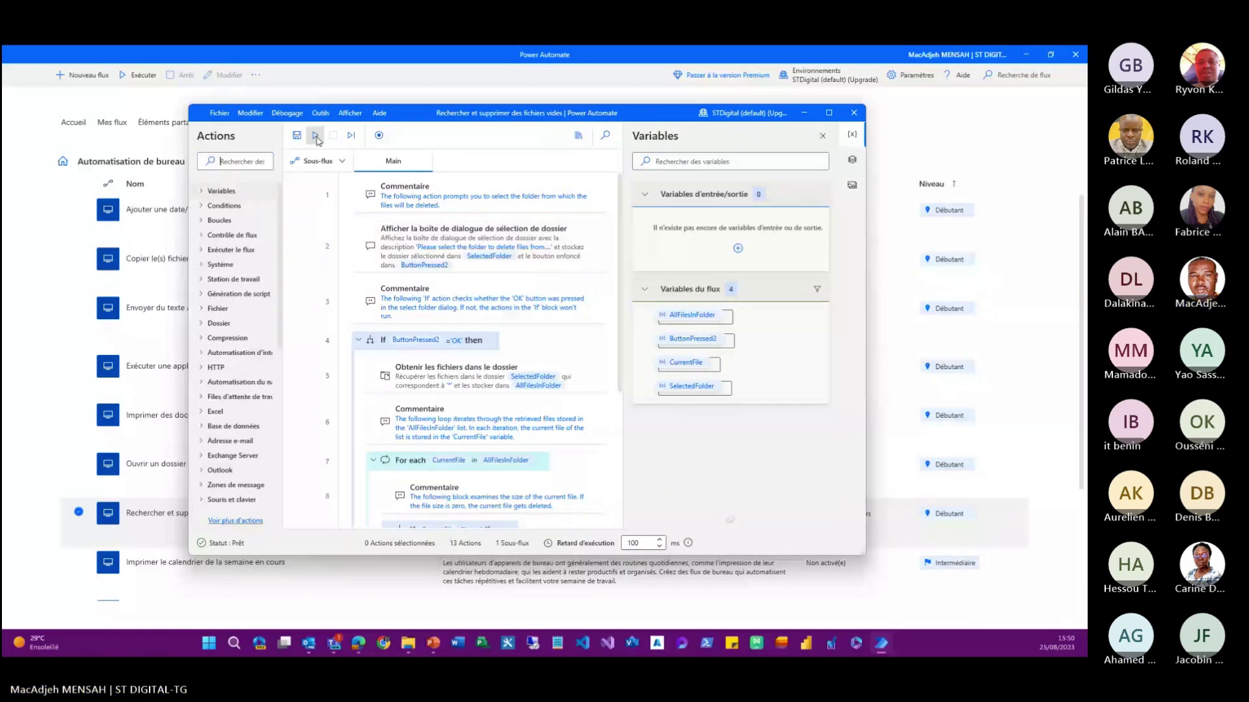
click(315, 137)
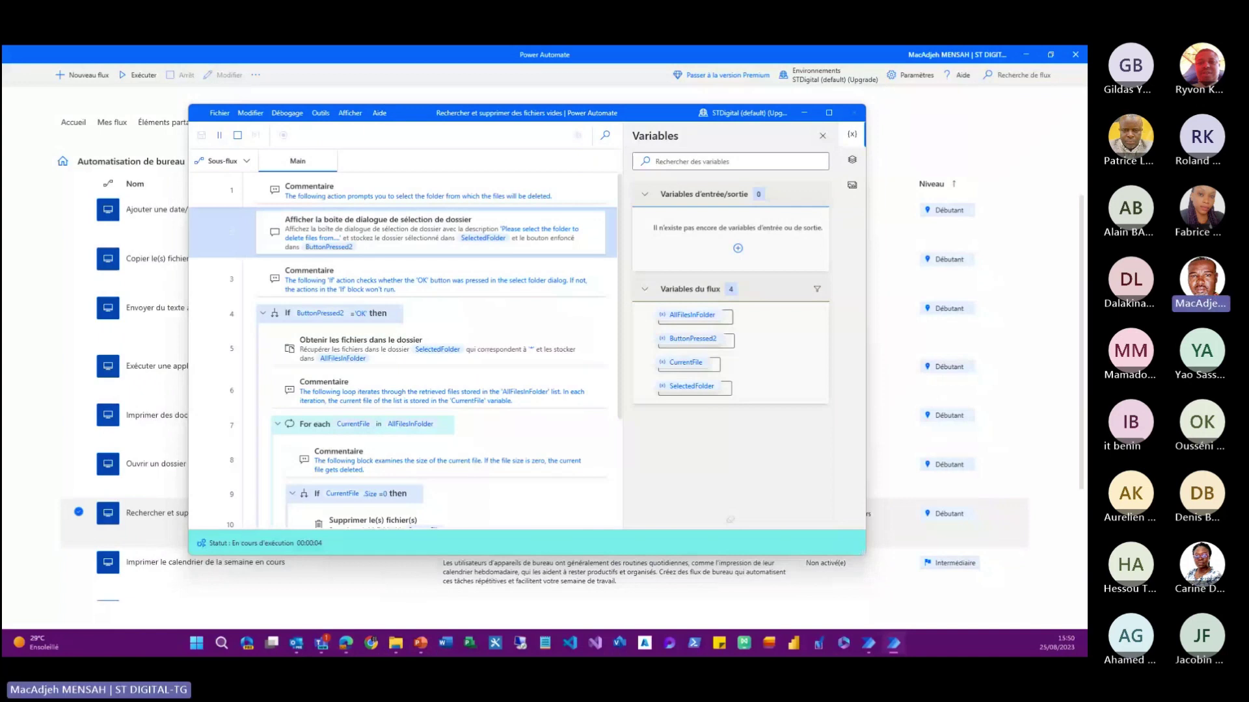
drag(114, 323, 528, 297)
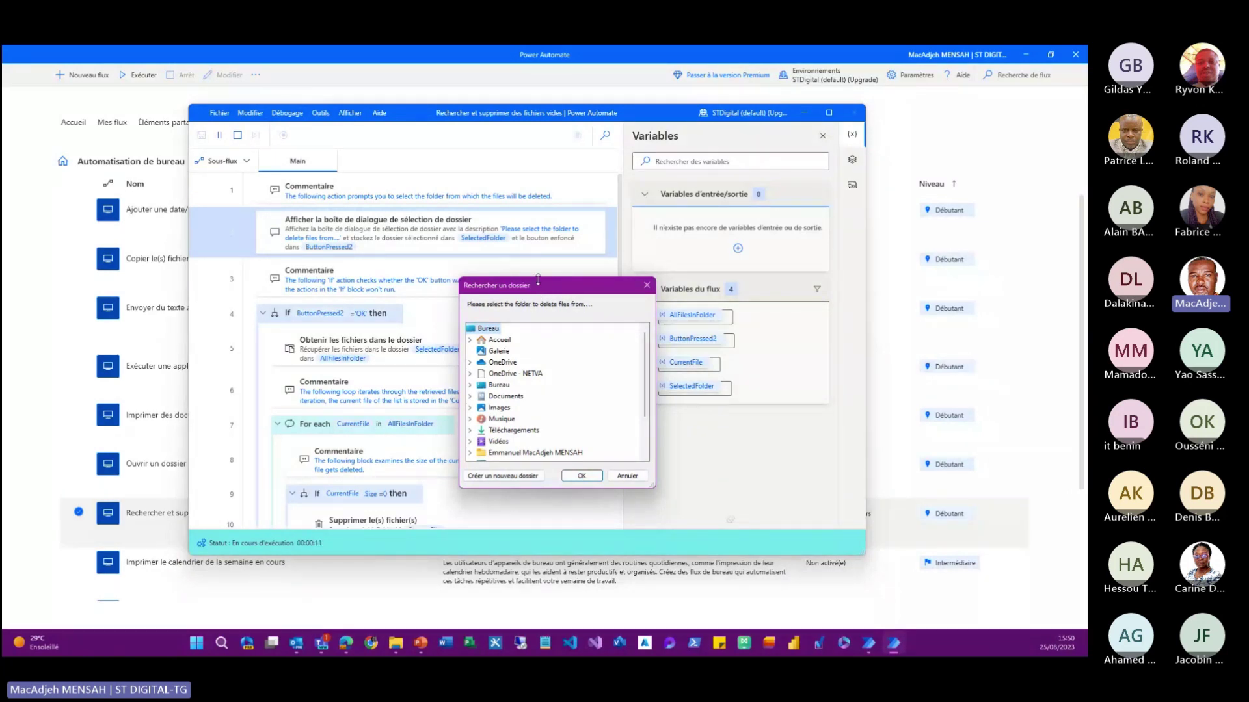
drag(546, 287, 536, 274)
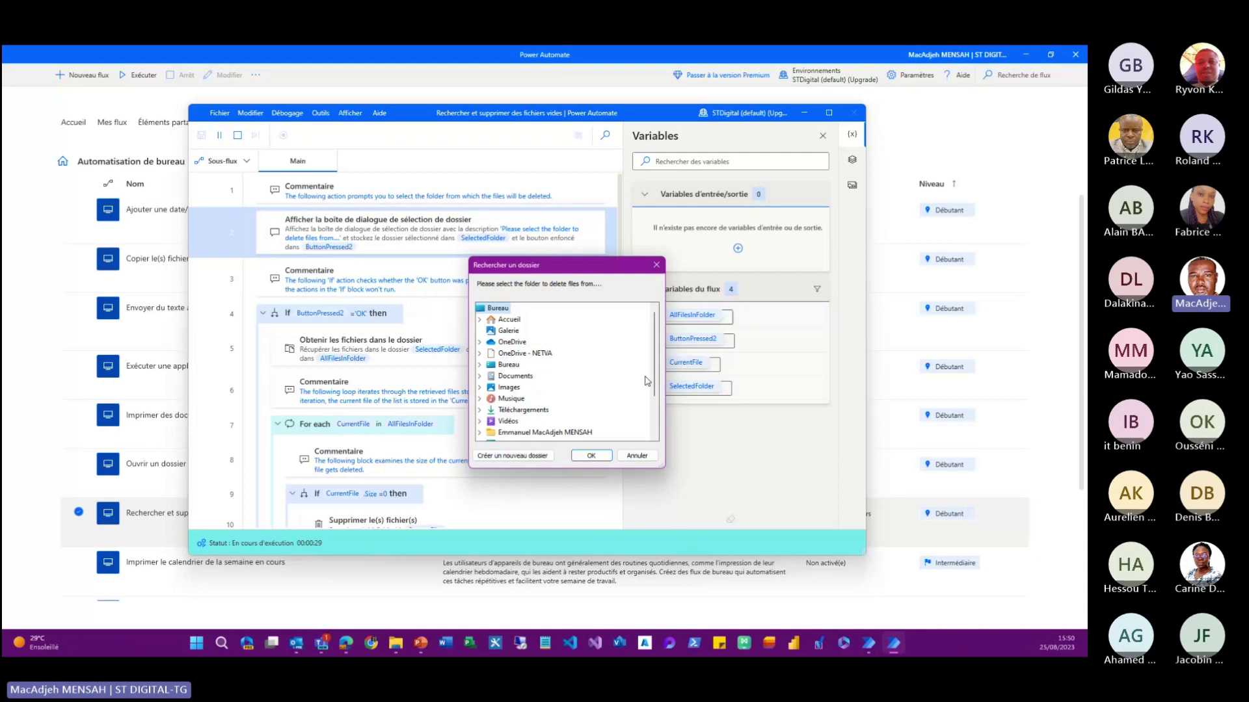
click(641, 456)
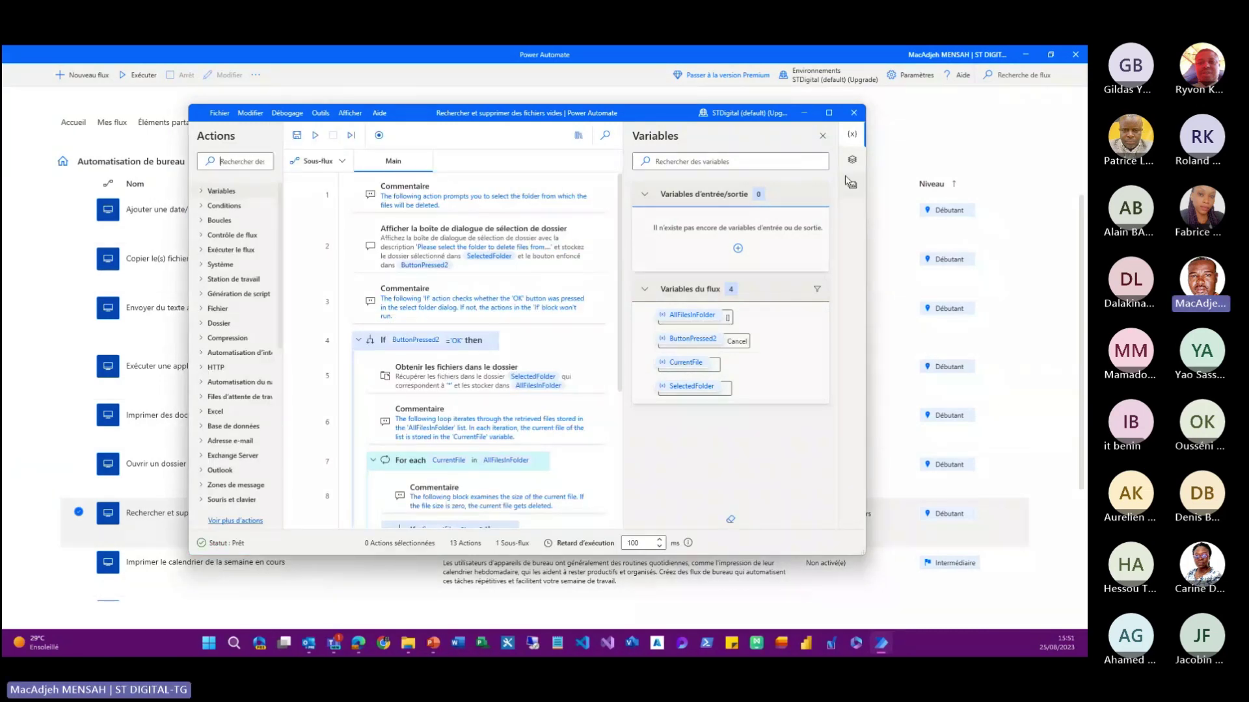
click(853, 113)
Create a new desktop flow named "Test Webinaire" from the home page and maximize its designer window
click(73, 123)
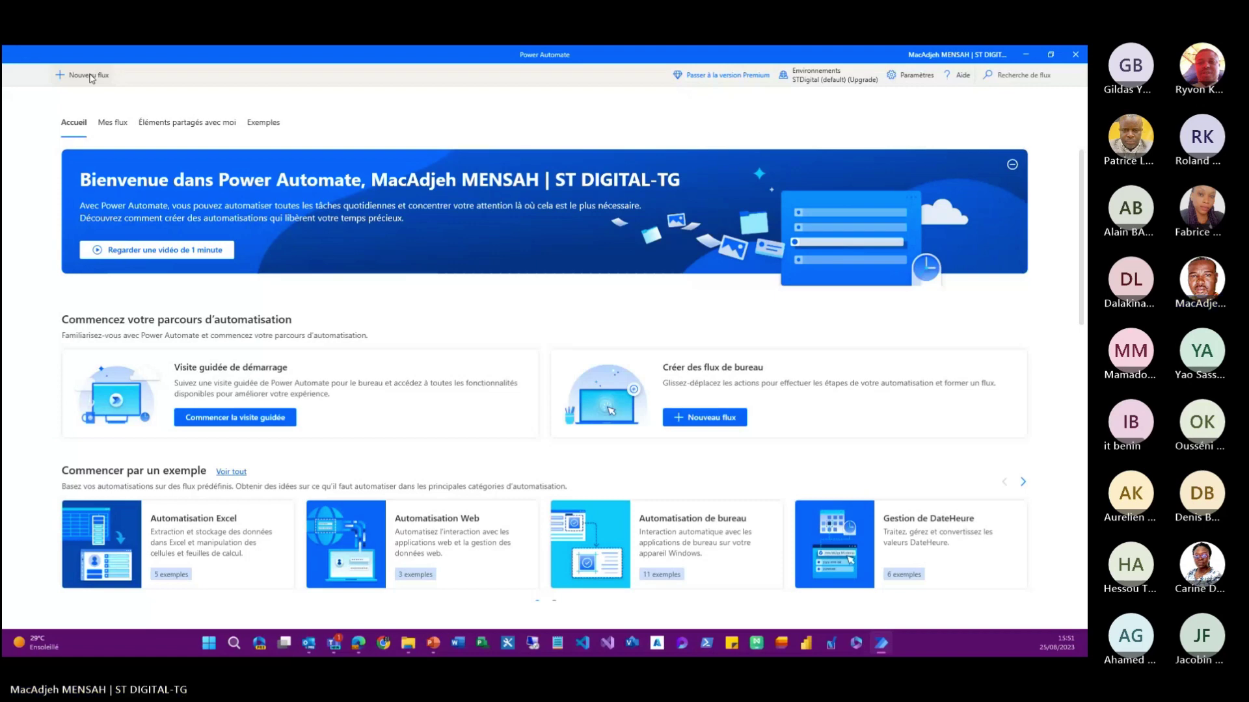
click(88, 75)
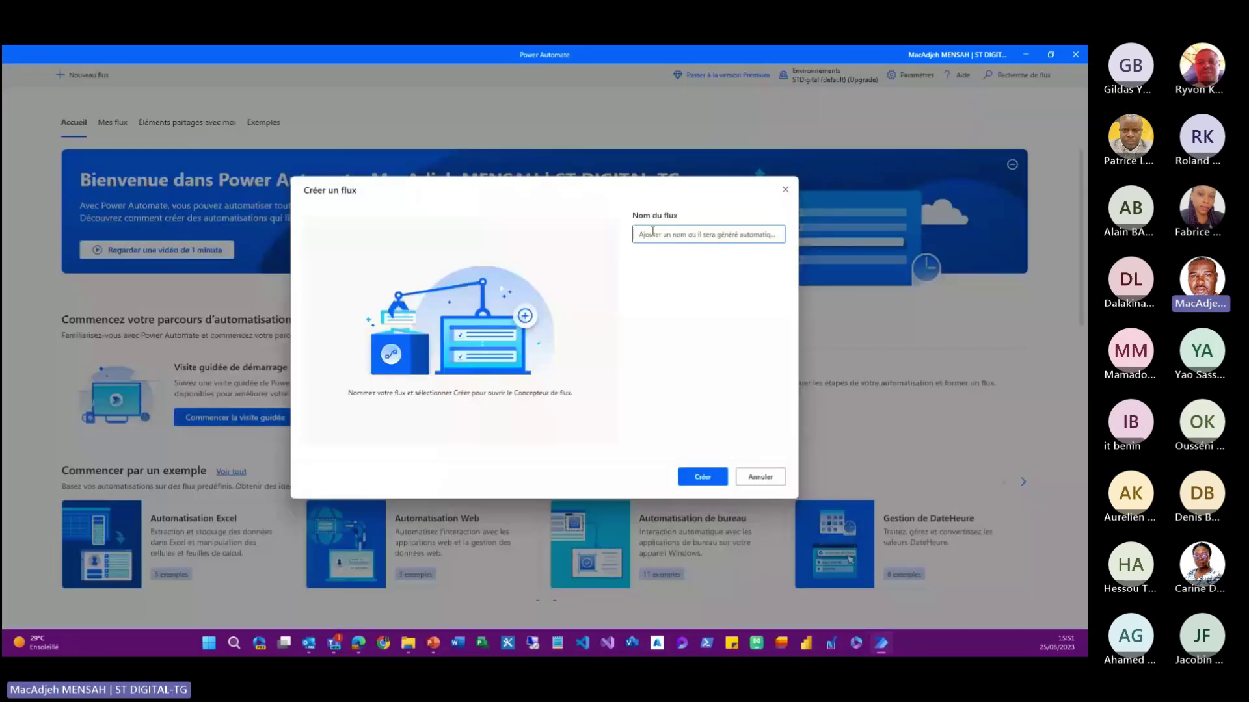
text(Test Webinair)
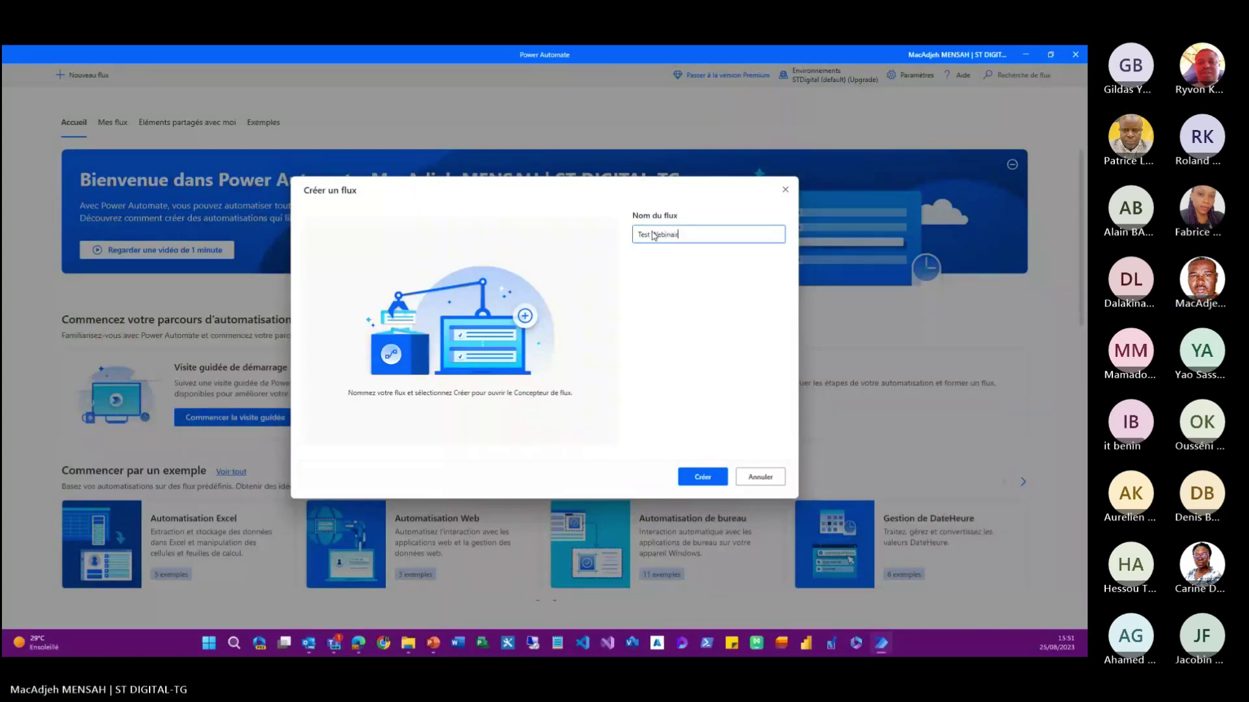
text(e)
key(Return)
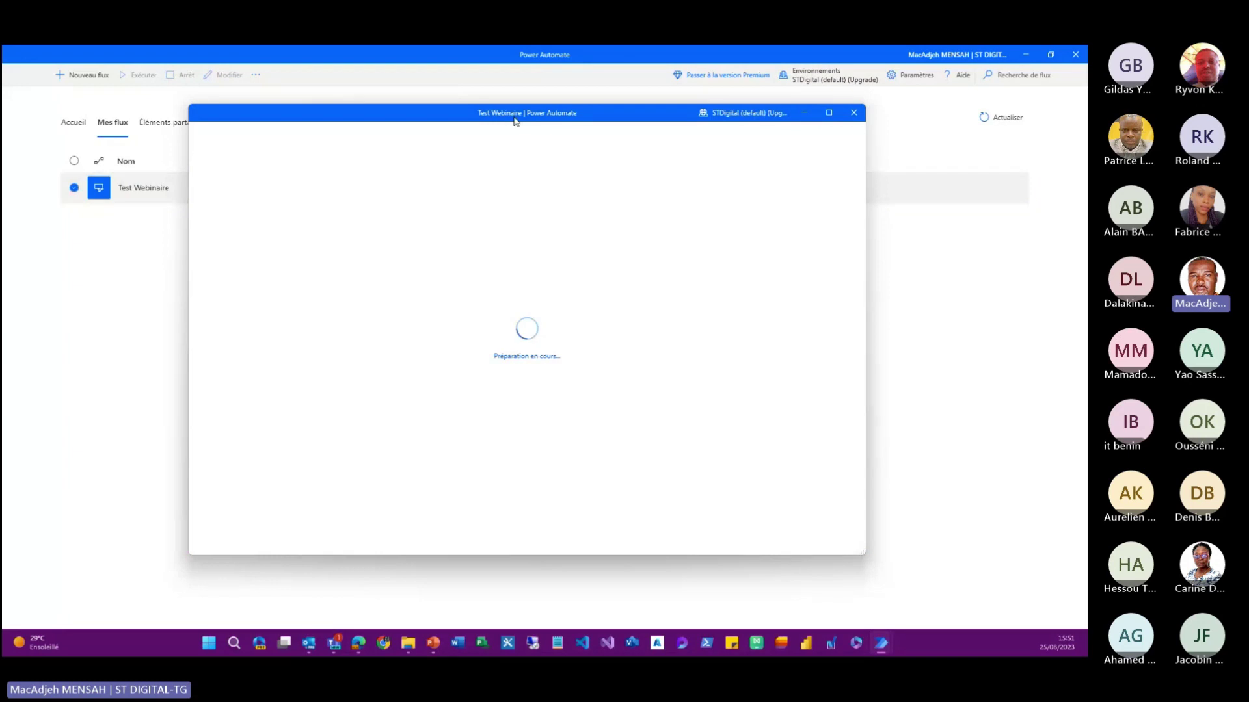
drag(537, 117, 577, 157)
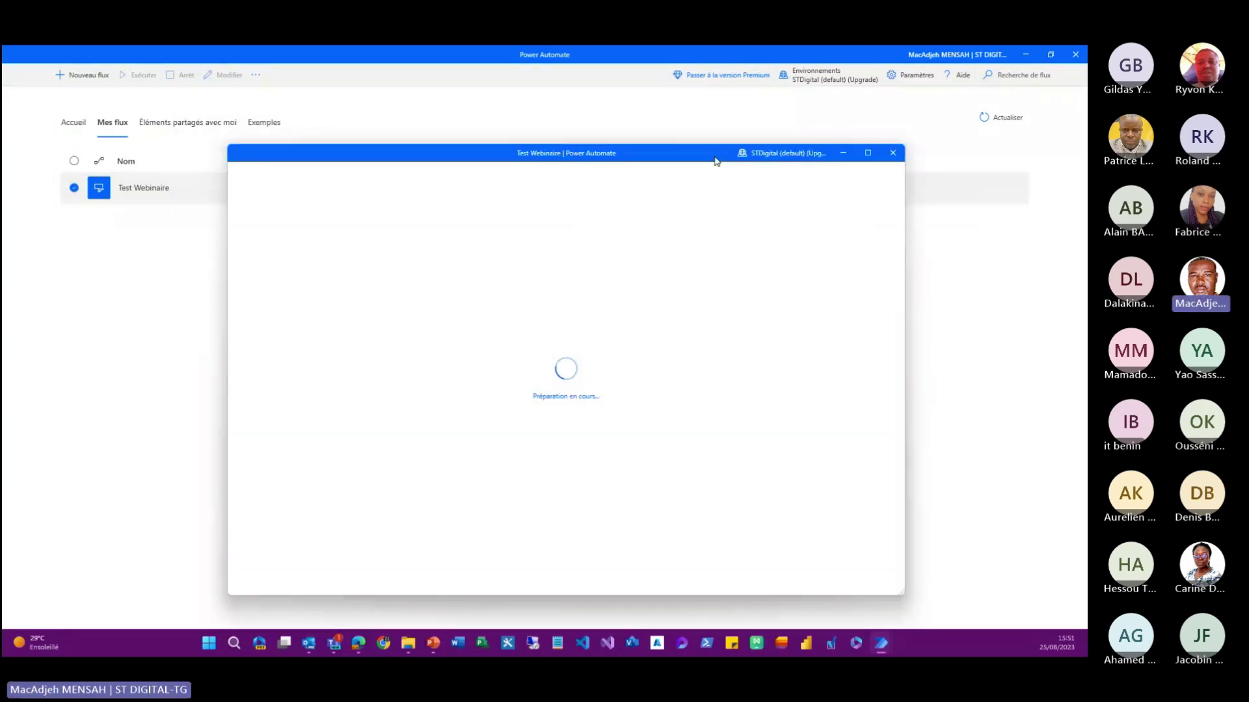
click(867, 154)
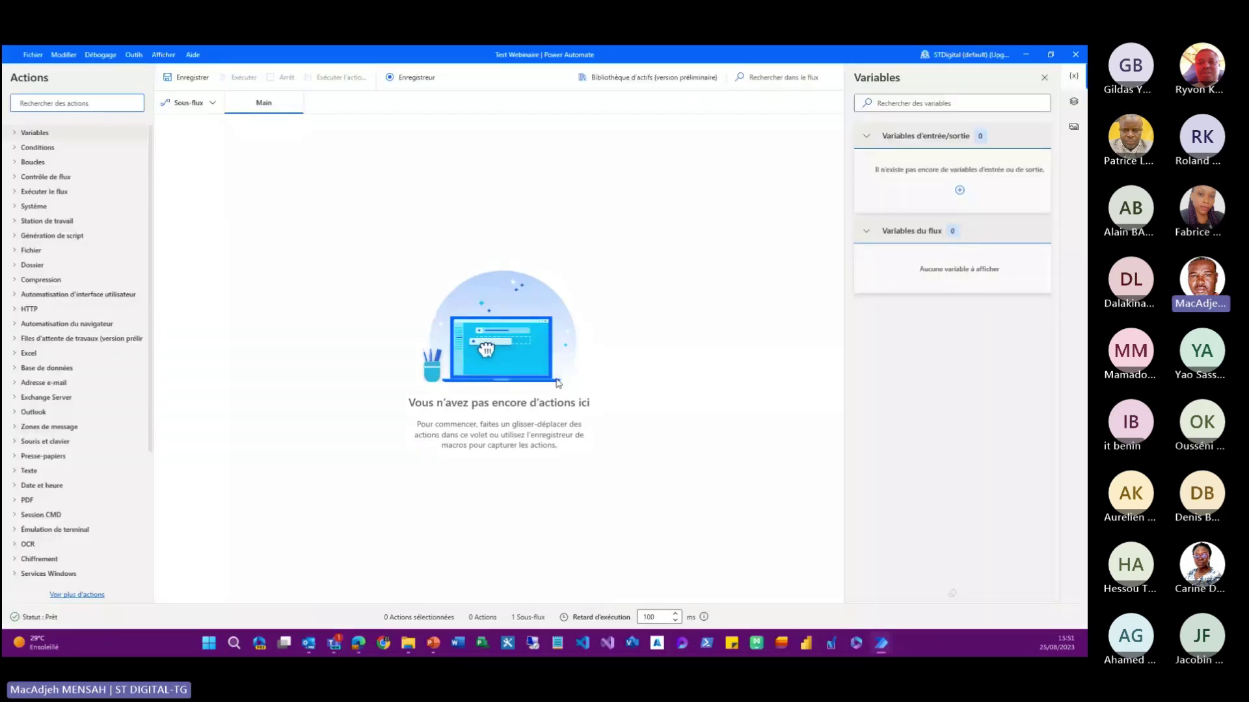
Add an Attendre le fichier action to Main with the file path F:\Documents\Power BI Desktop\test.txt
click(16, 252)
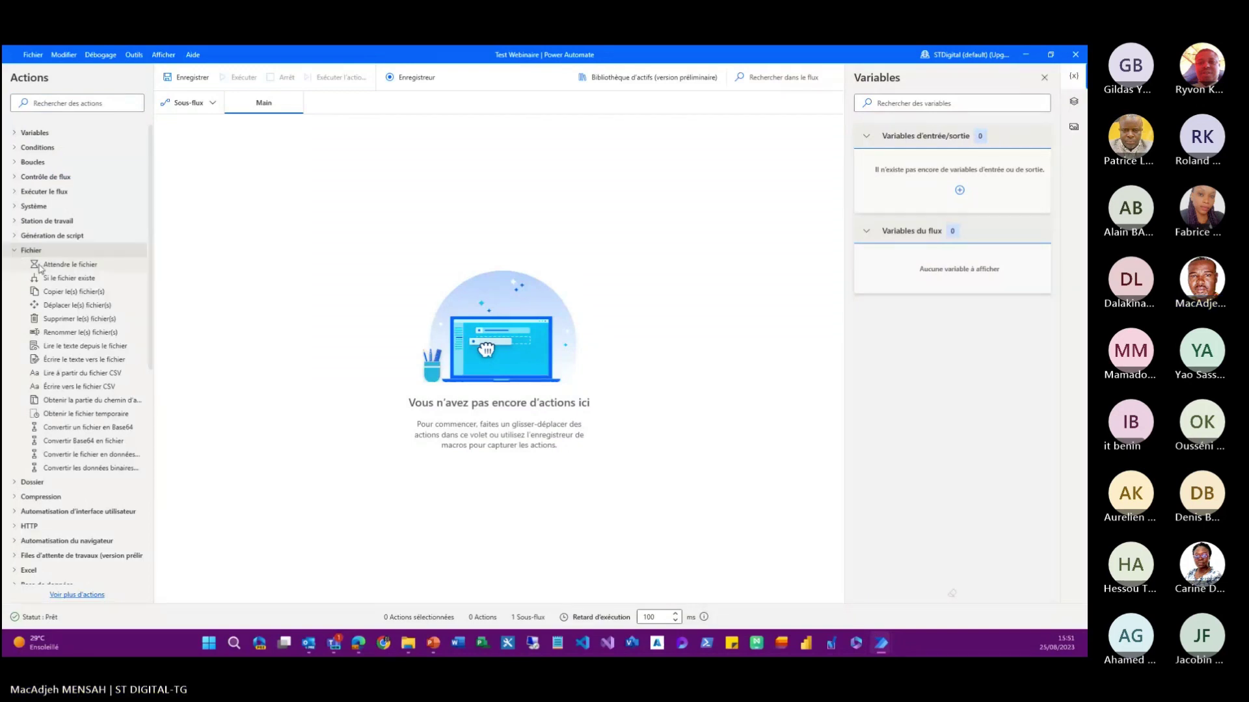
drag(56, 267, 362, 209)
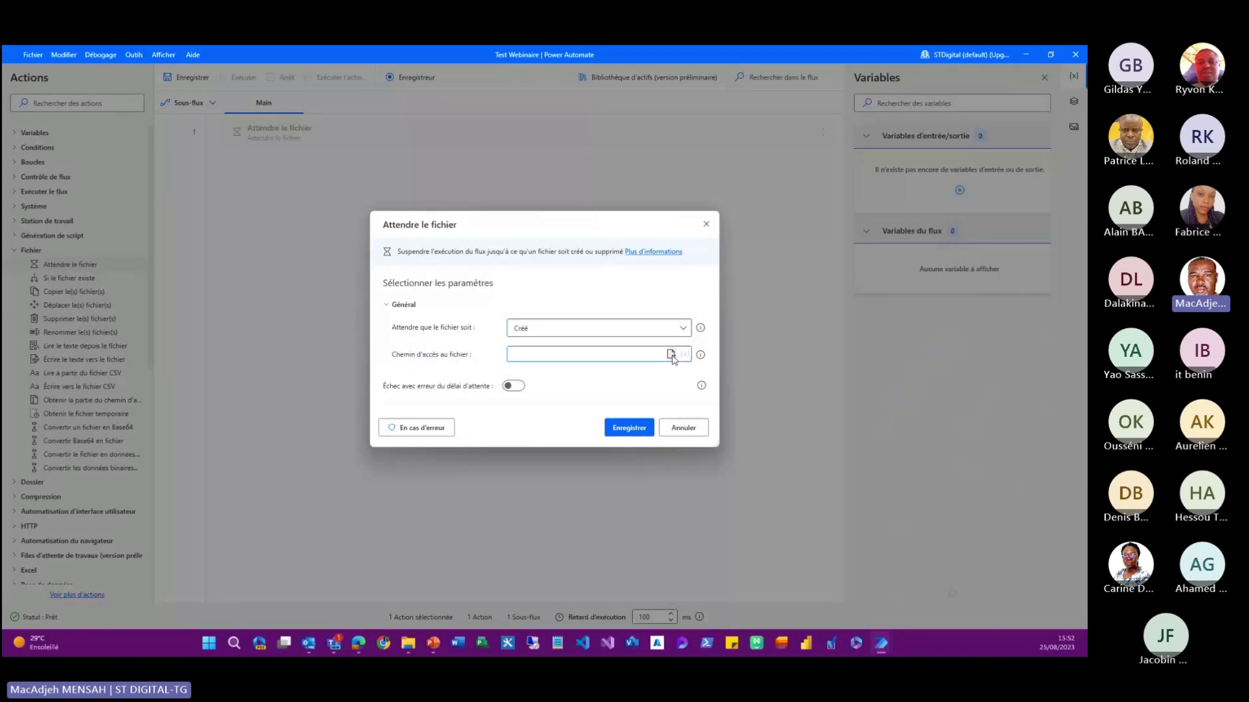
click(671, 354)
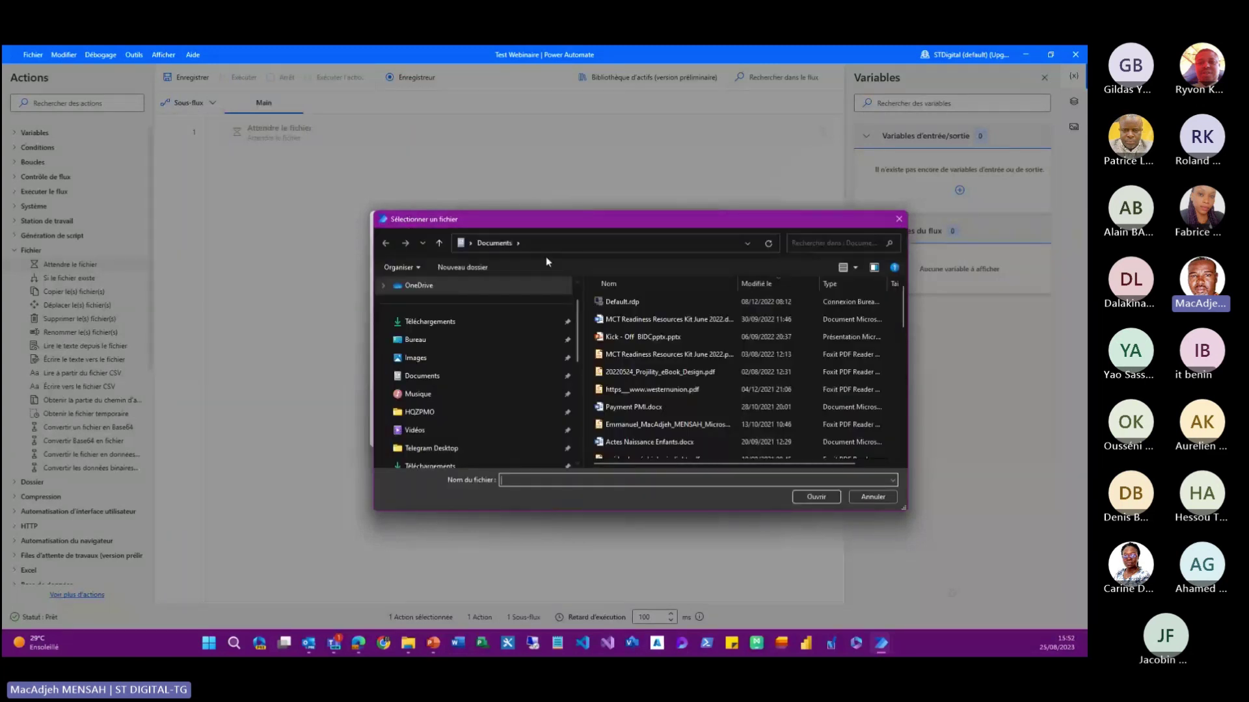
click(427, 380)
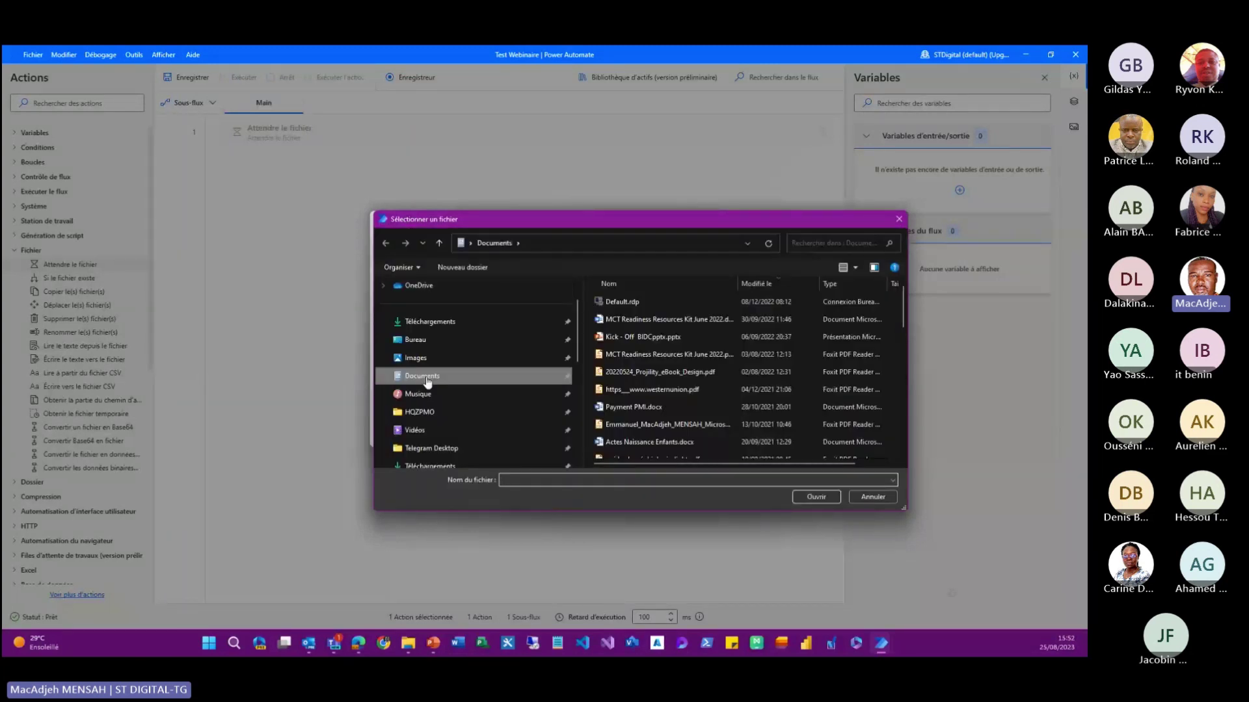
click(817, 500)
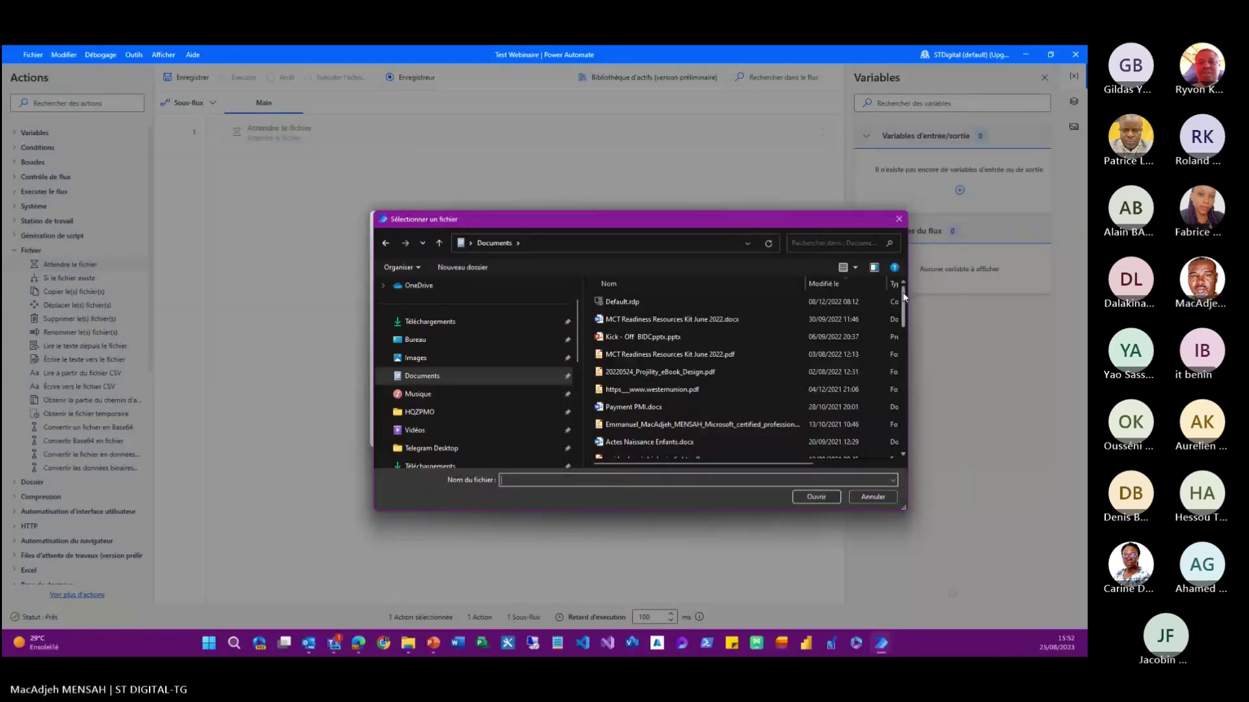
scroll(682, 363, down, 10)
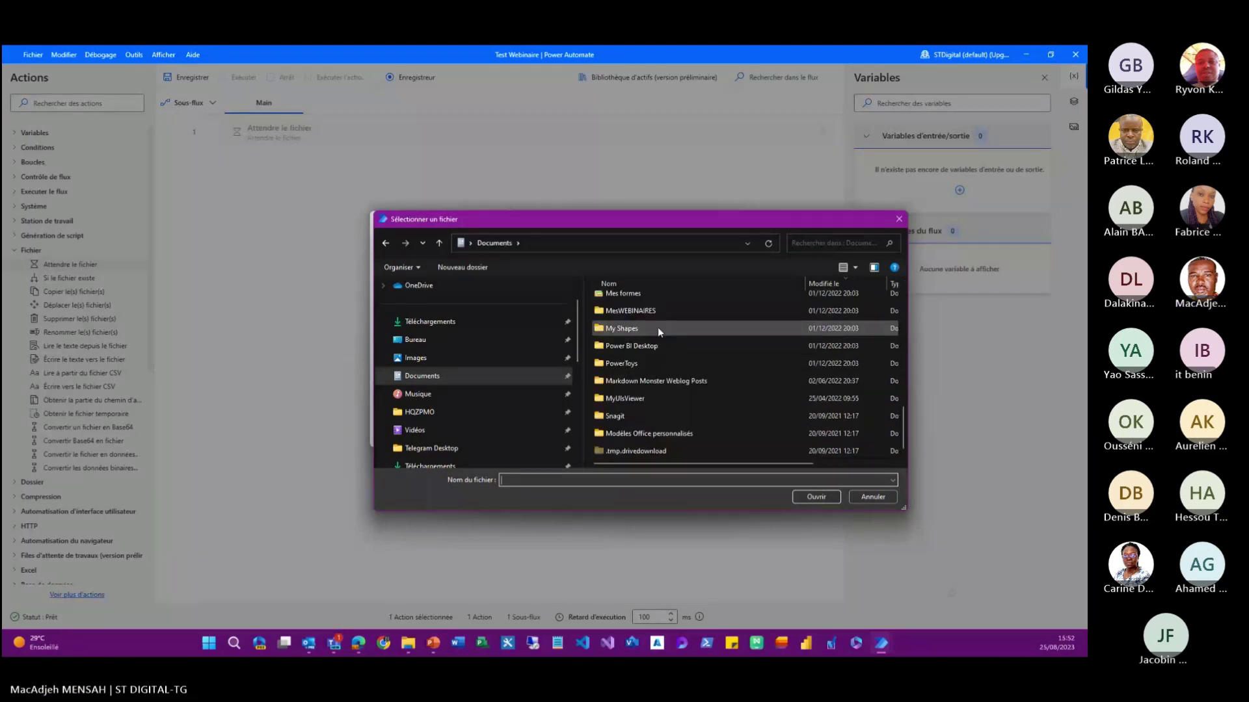
click(658, 347)
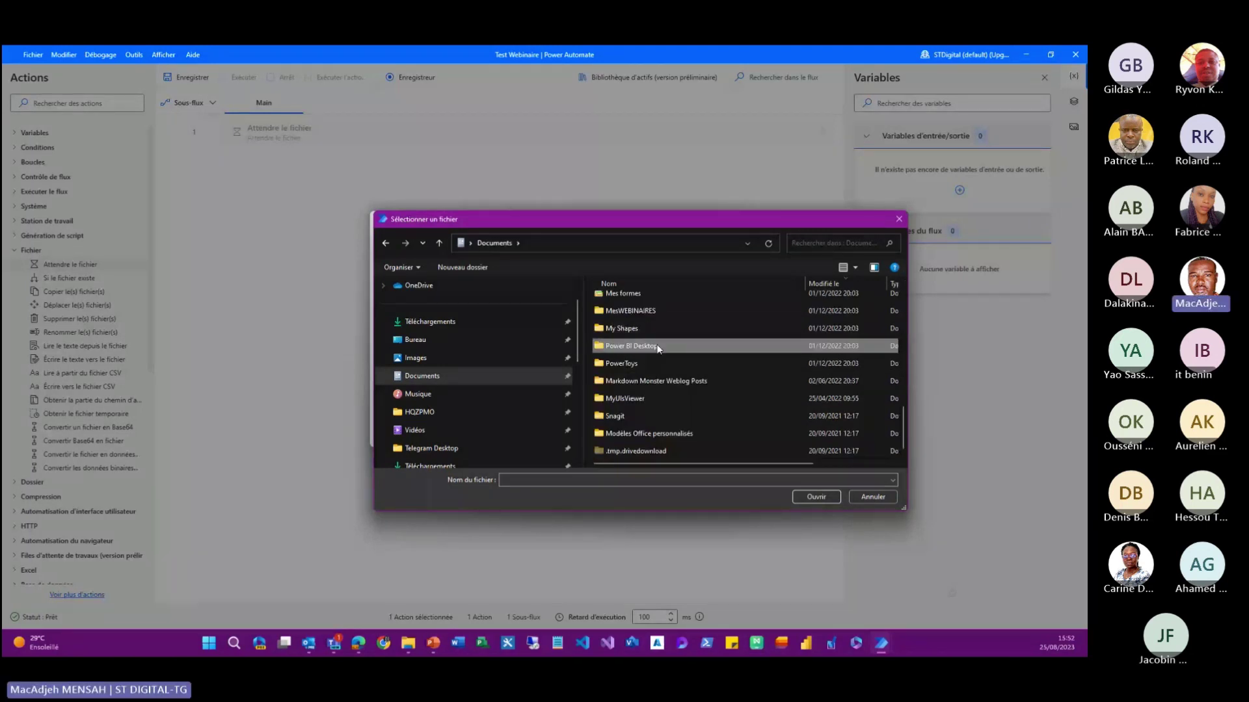
double_click(658, 347)
click(565, 479)
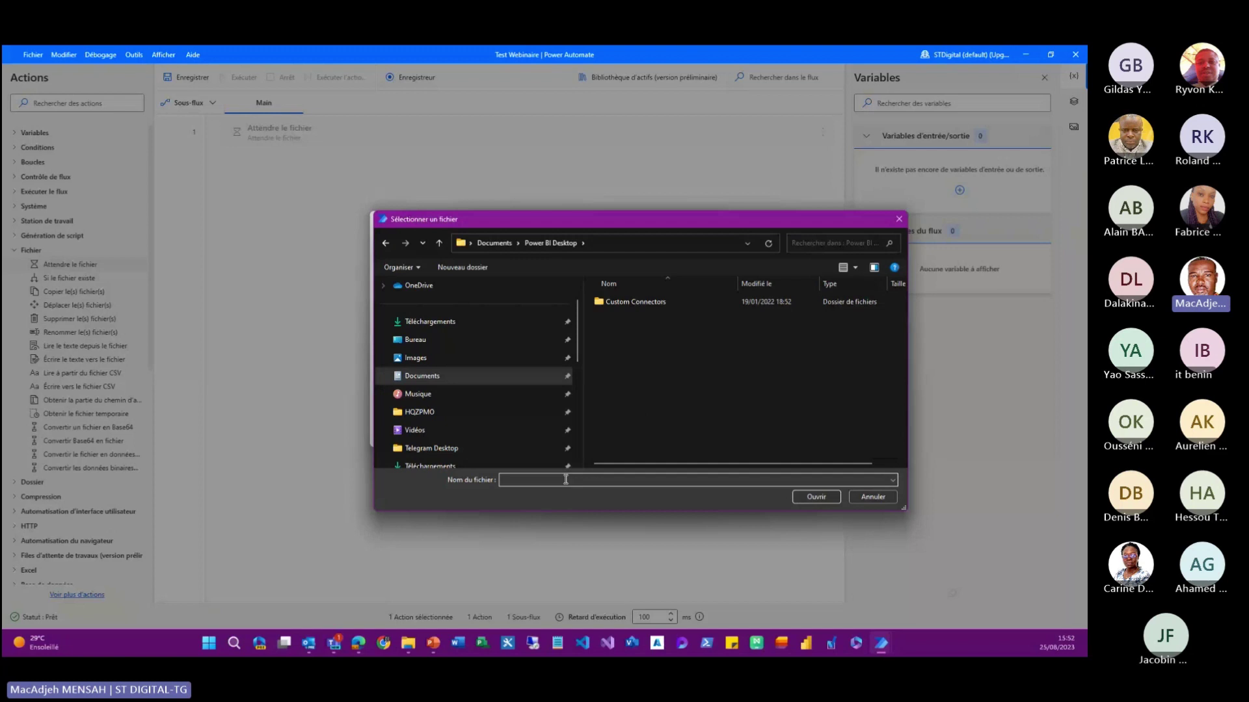
text(test.txt)
click(821, 497)
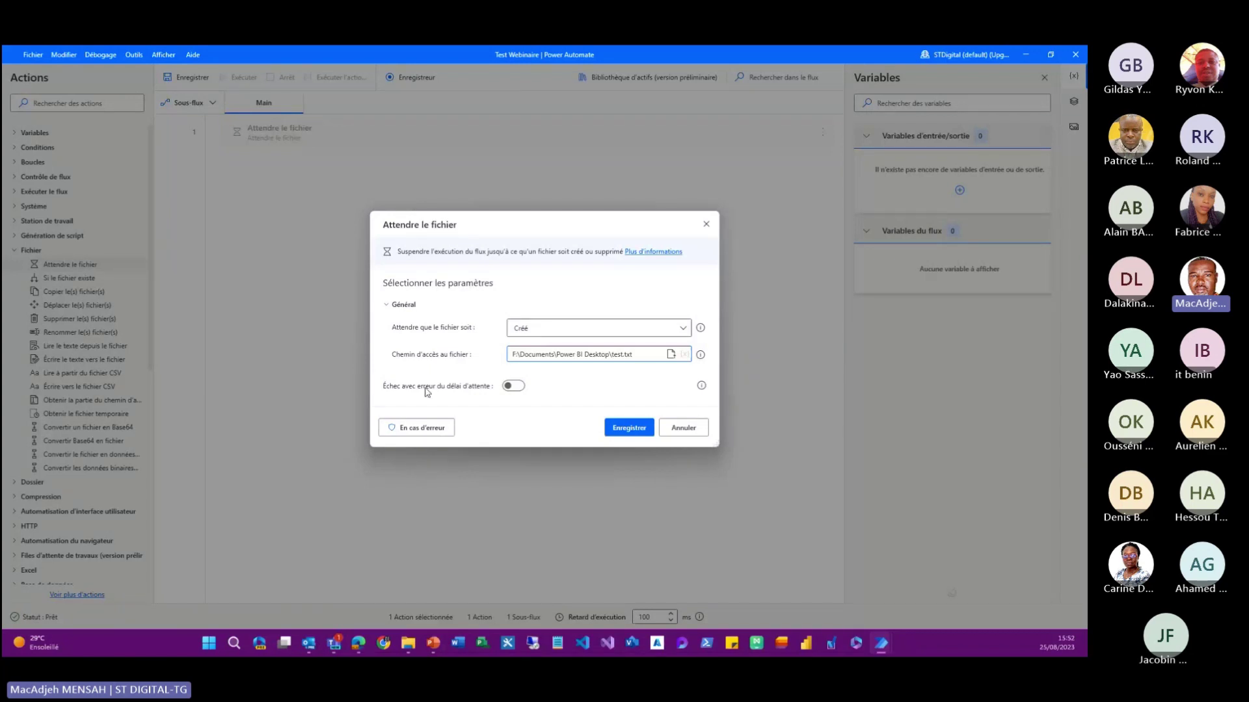
Review the error-handling options and rule types of the Attendre le fichier action, return to its parameters and save it
click(425, 428)
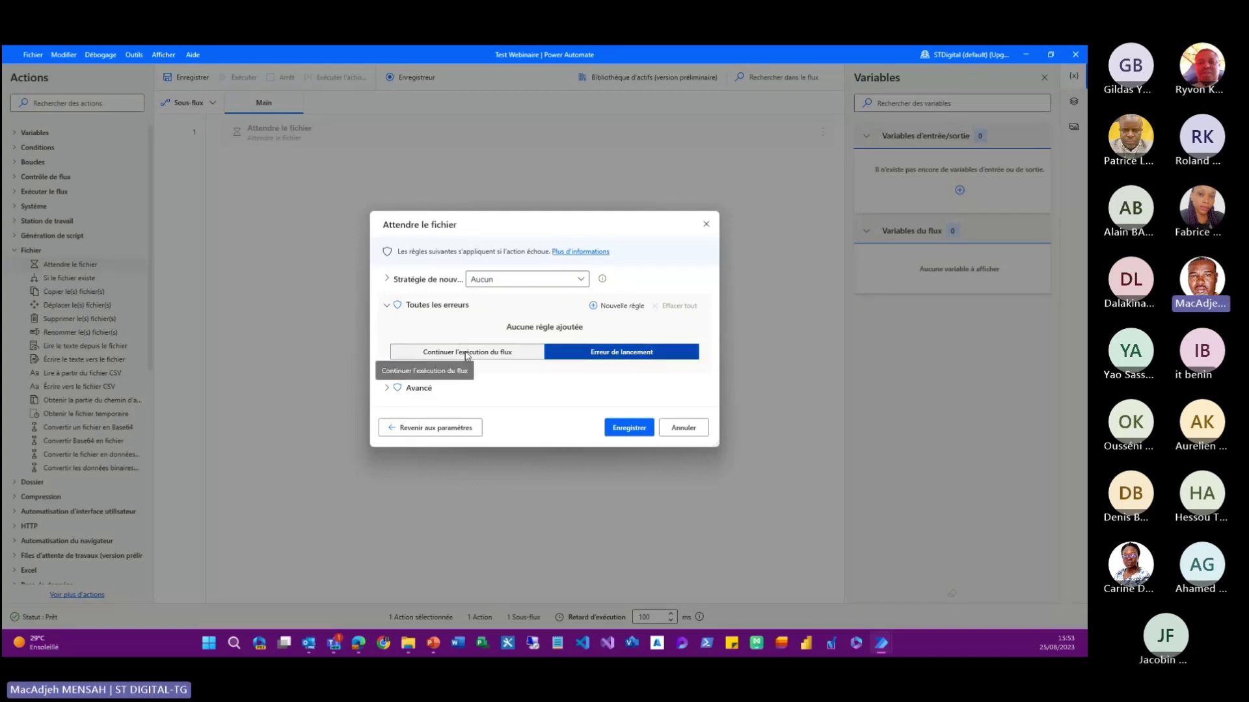
click(621, 306)
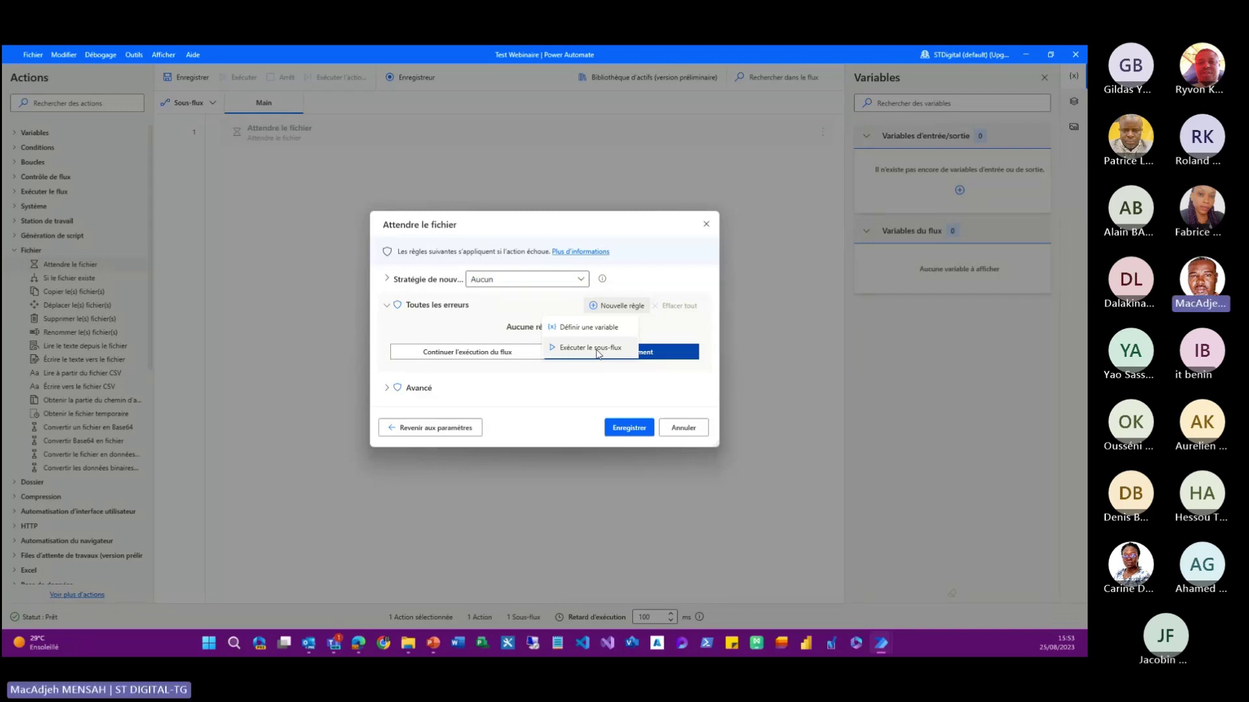
click(516, 431)
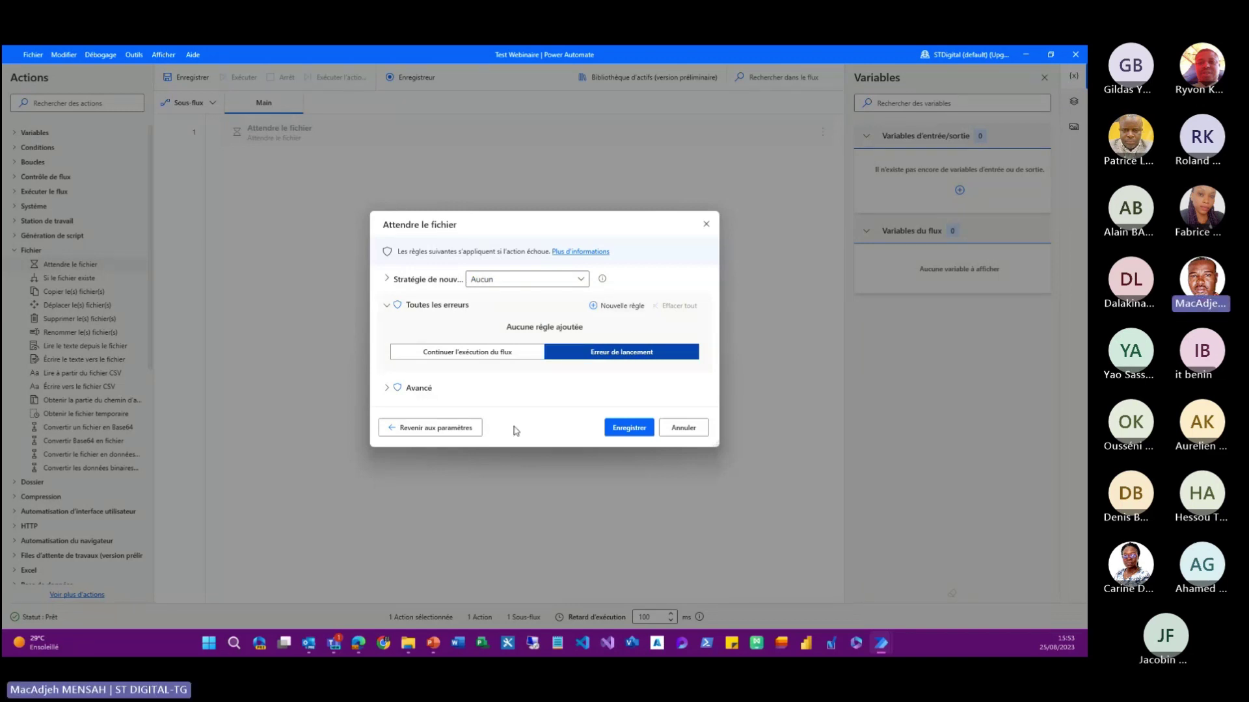
click(412, 427)
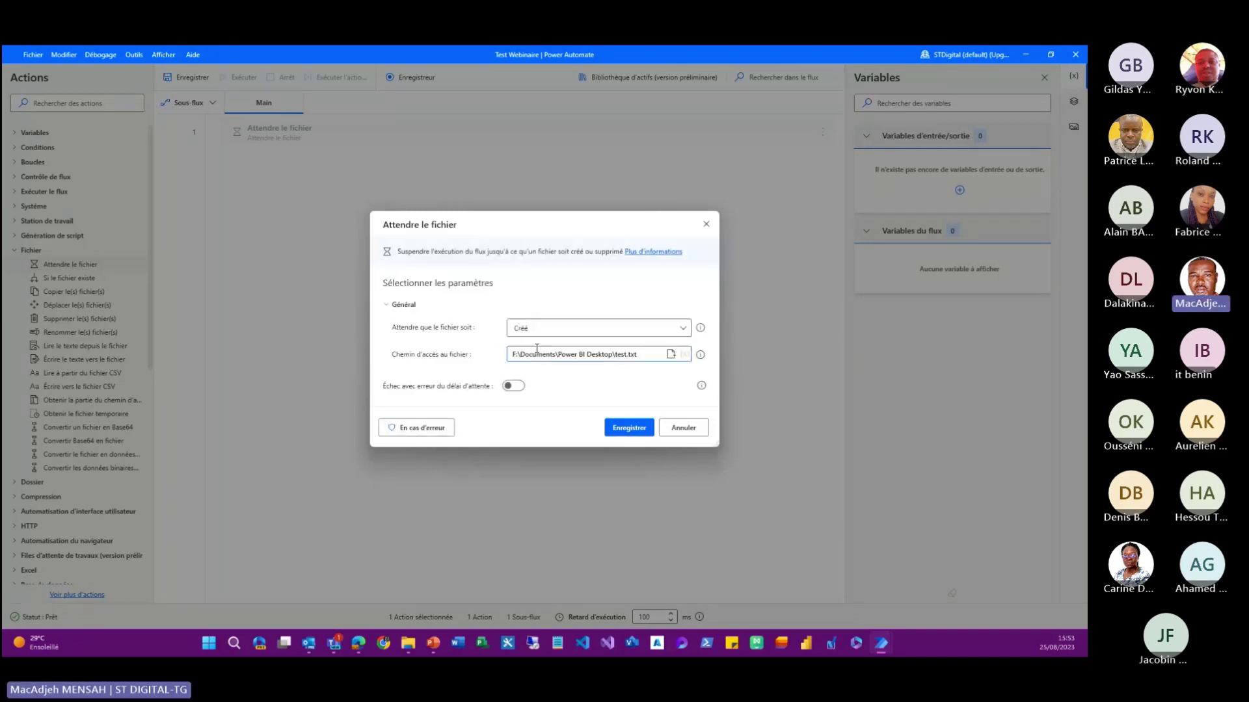
click(628, 428)
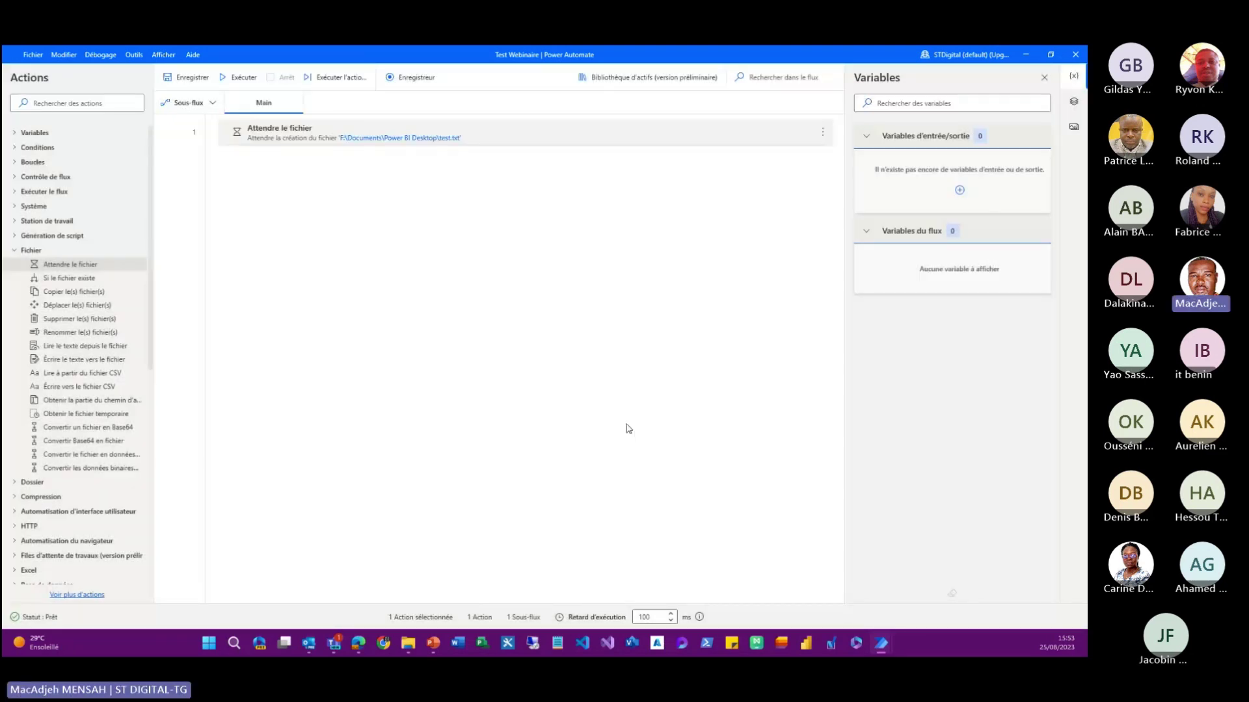
Examine the general and advanced error-handling rules of the Envoyer l'e-mail action in the Adresse e-mail group, without adding the action
click(179, 270)
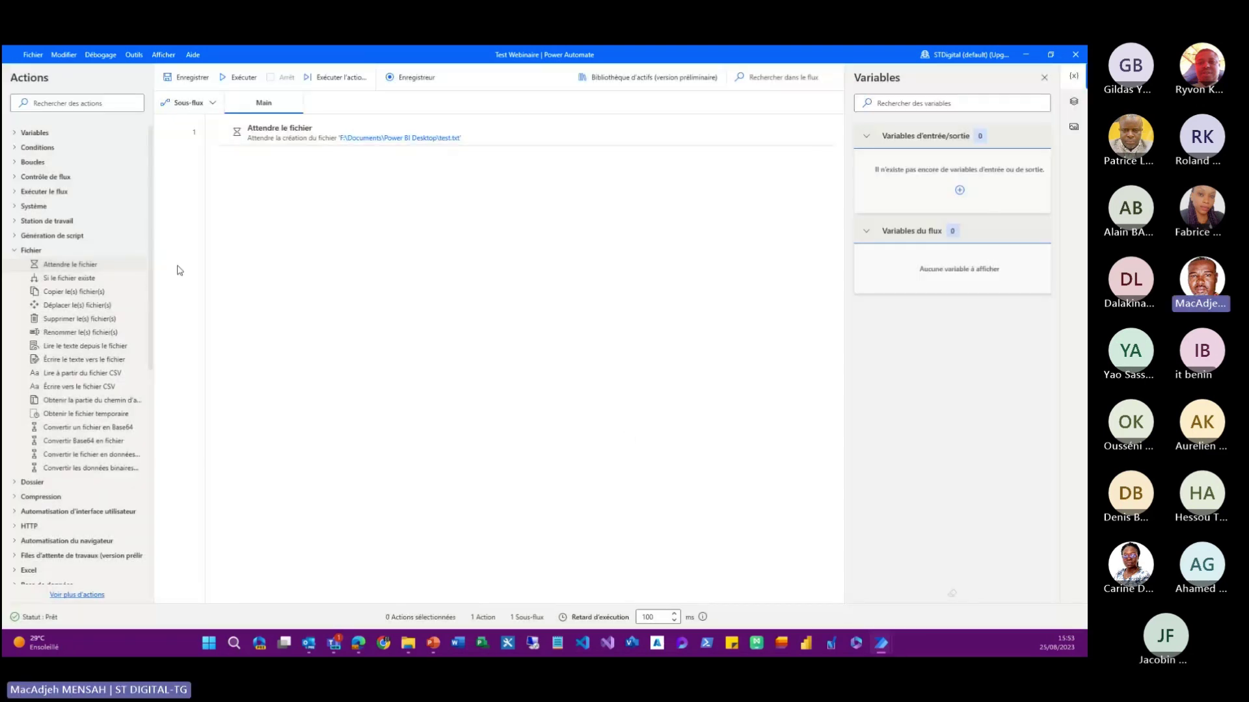
click(15, 250)
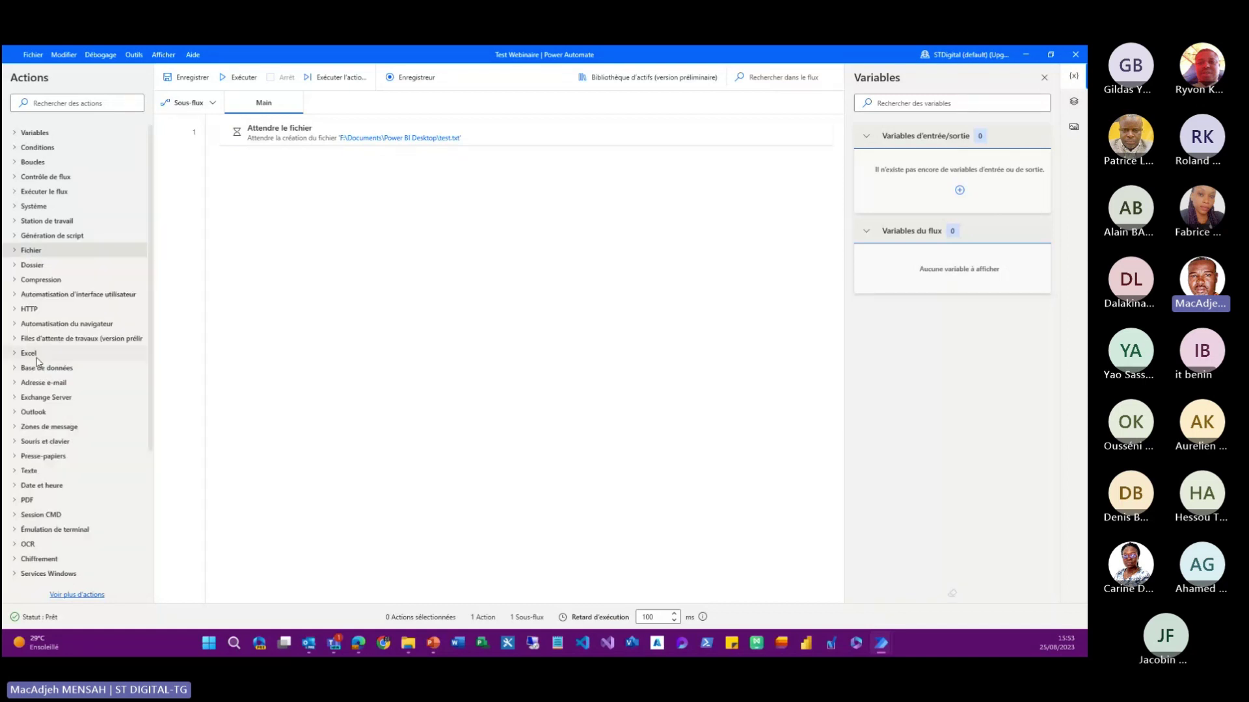
click(15, 383)
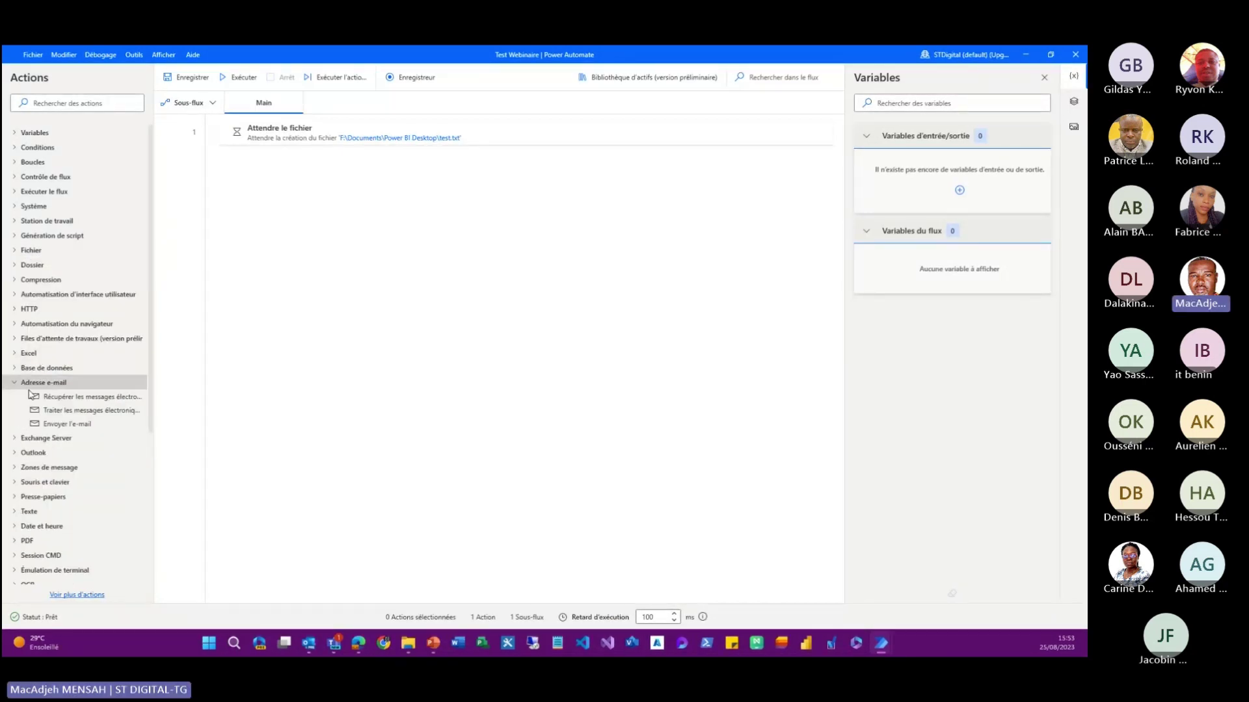
double_click(67, 424)
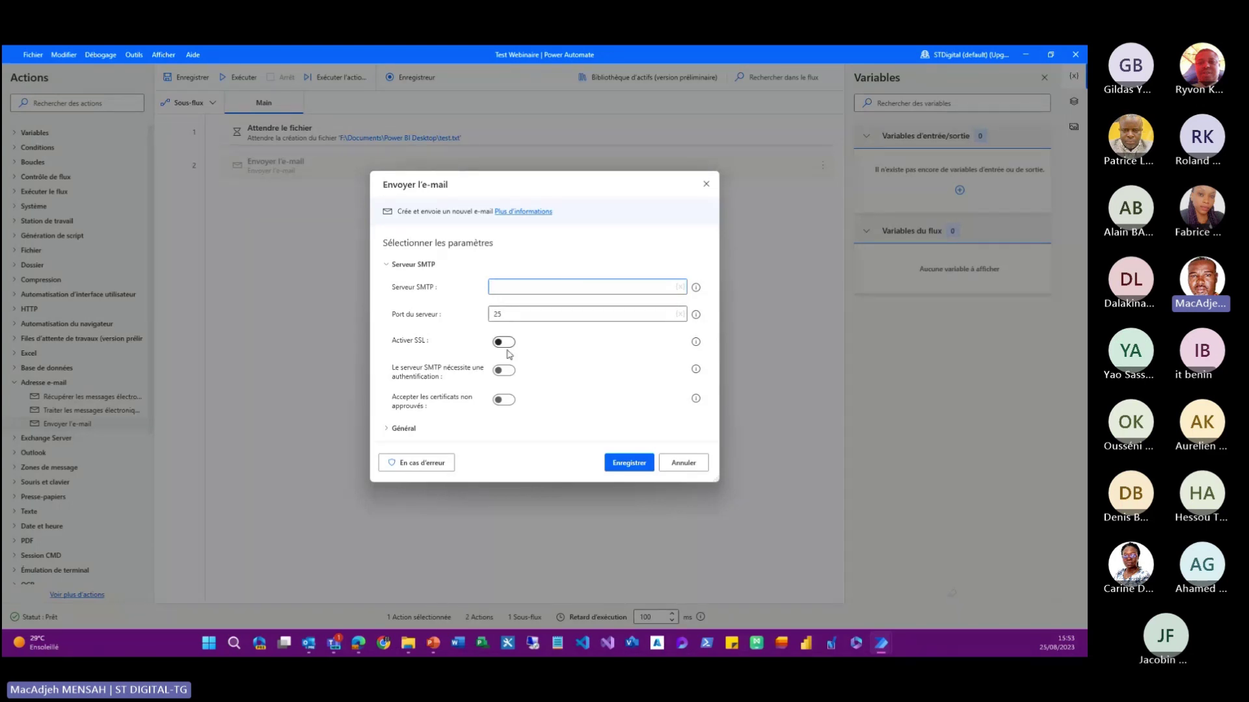
click(426, 465)
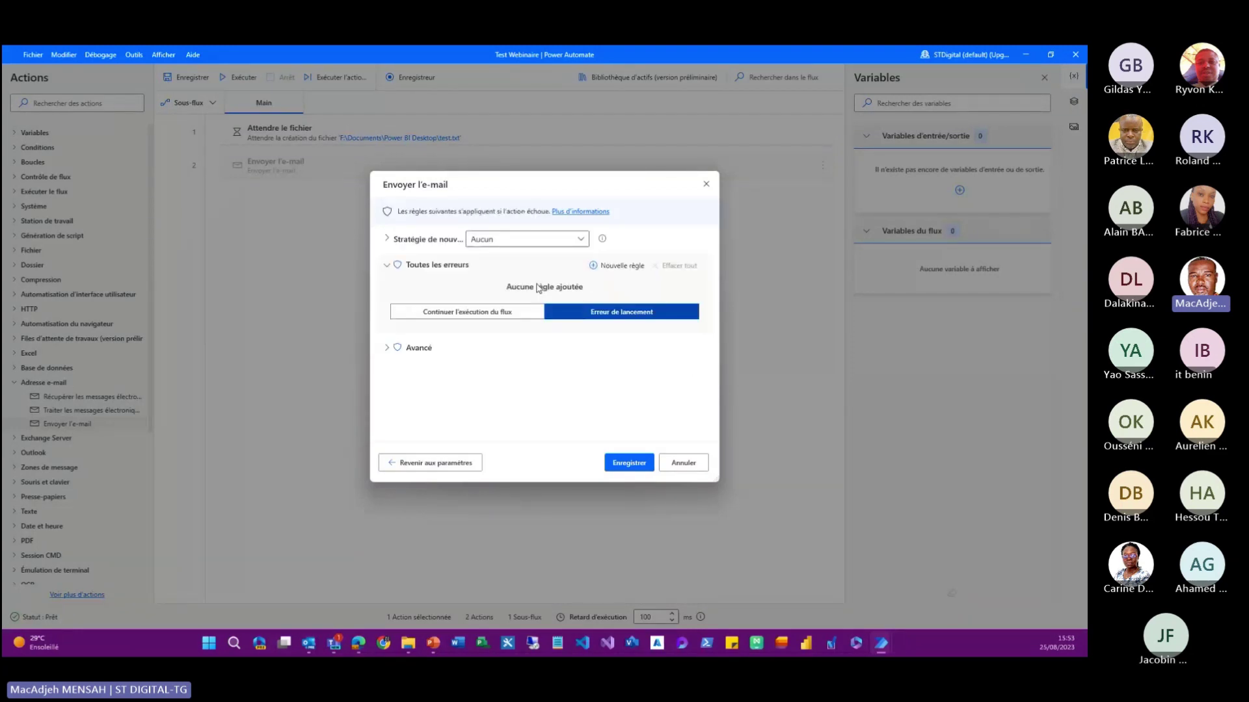
click(388, 349)
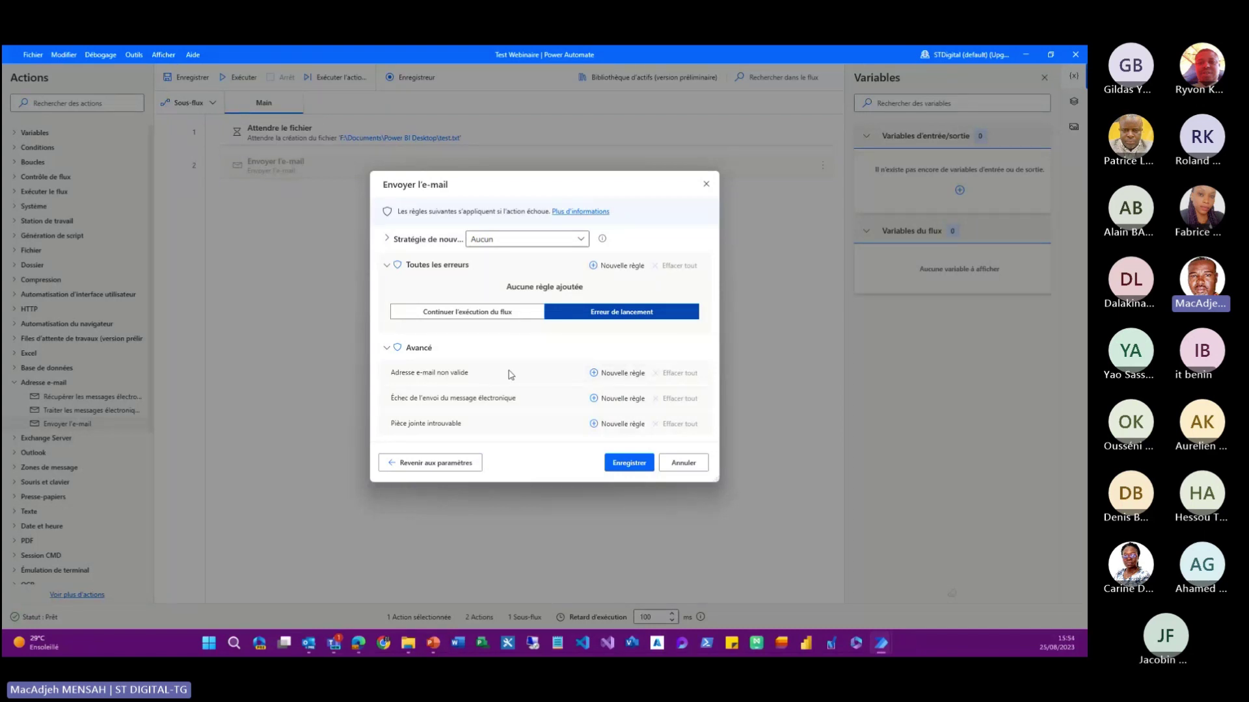
click(625, 373)
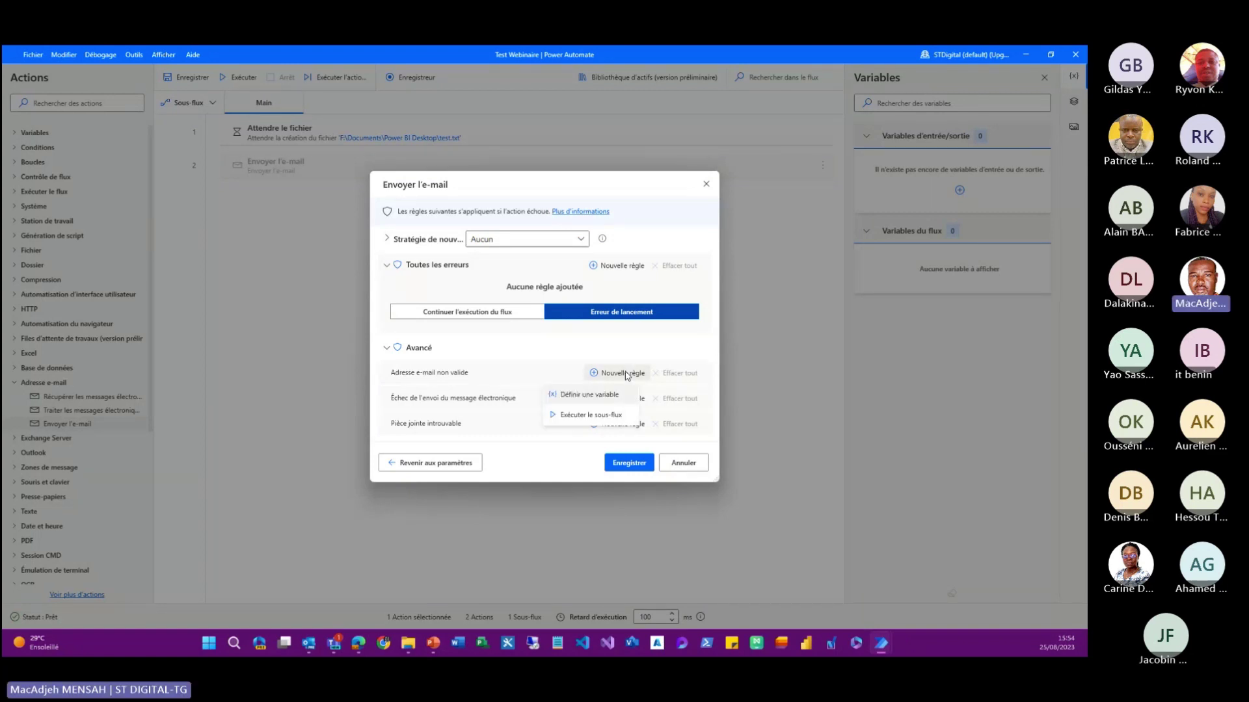
click(574, 402)
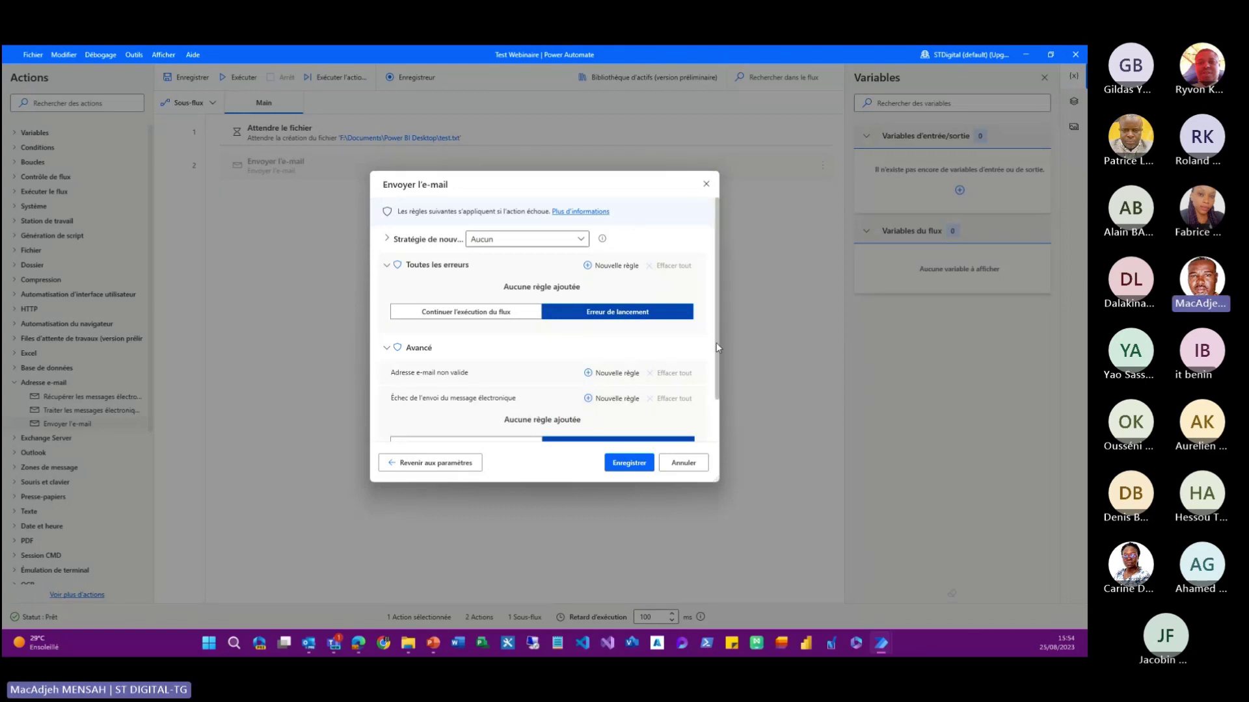
scroll(517, 395, down, 1)
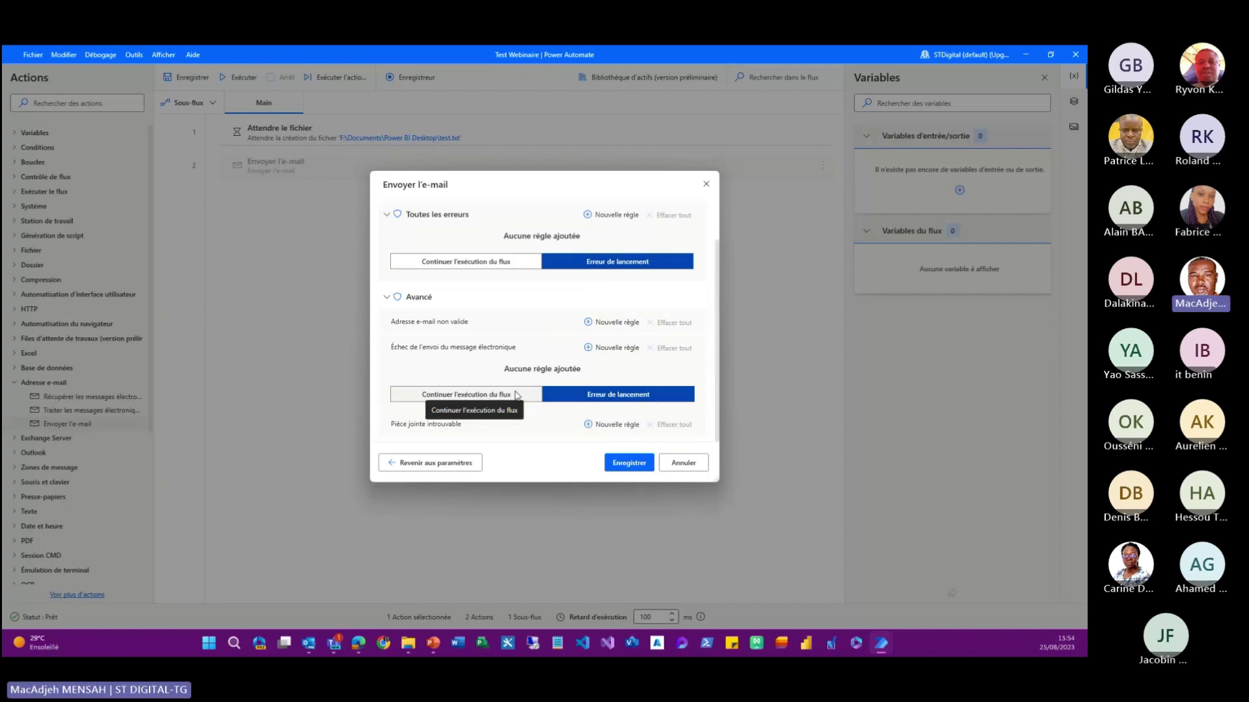
click(682, 463)
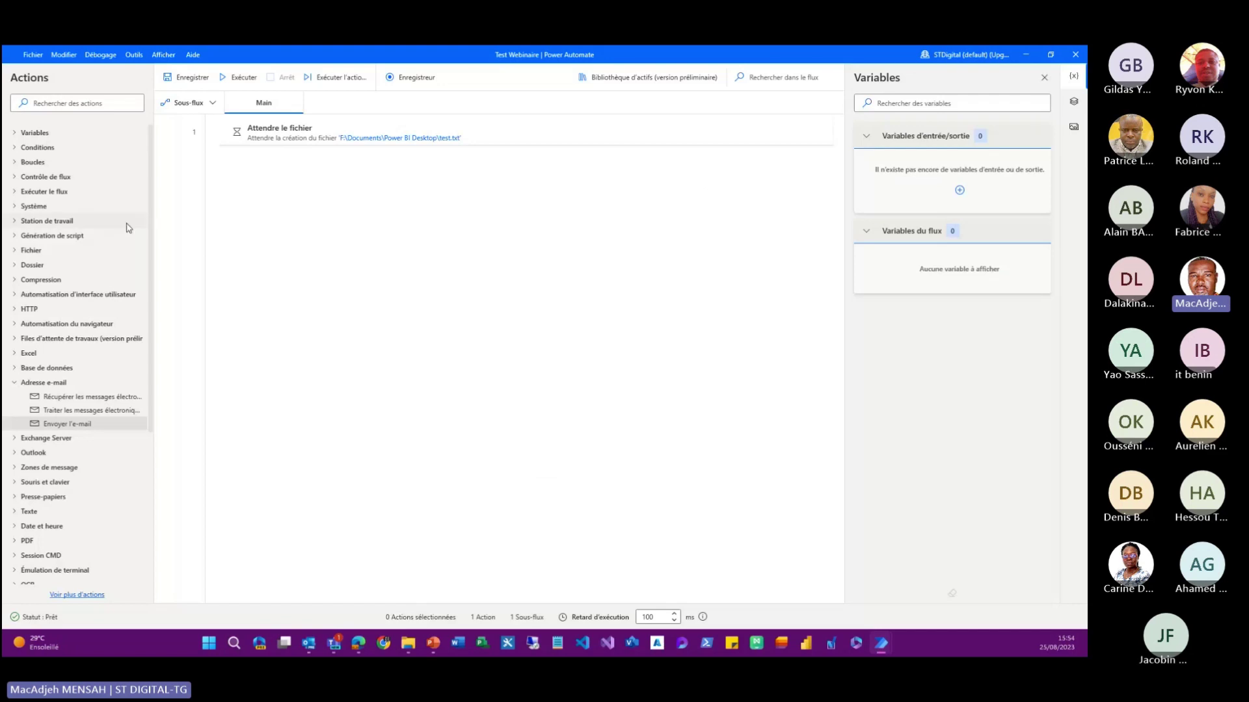
Restore the Test Webinaire designer to a smaller window and close it without saving the changes
double_click(902, 47)
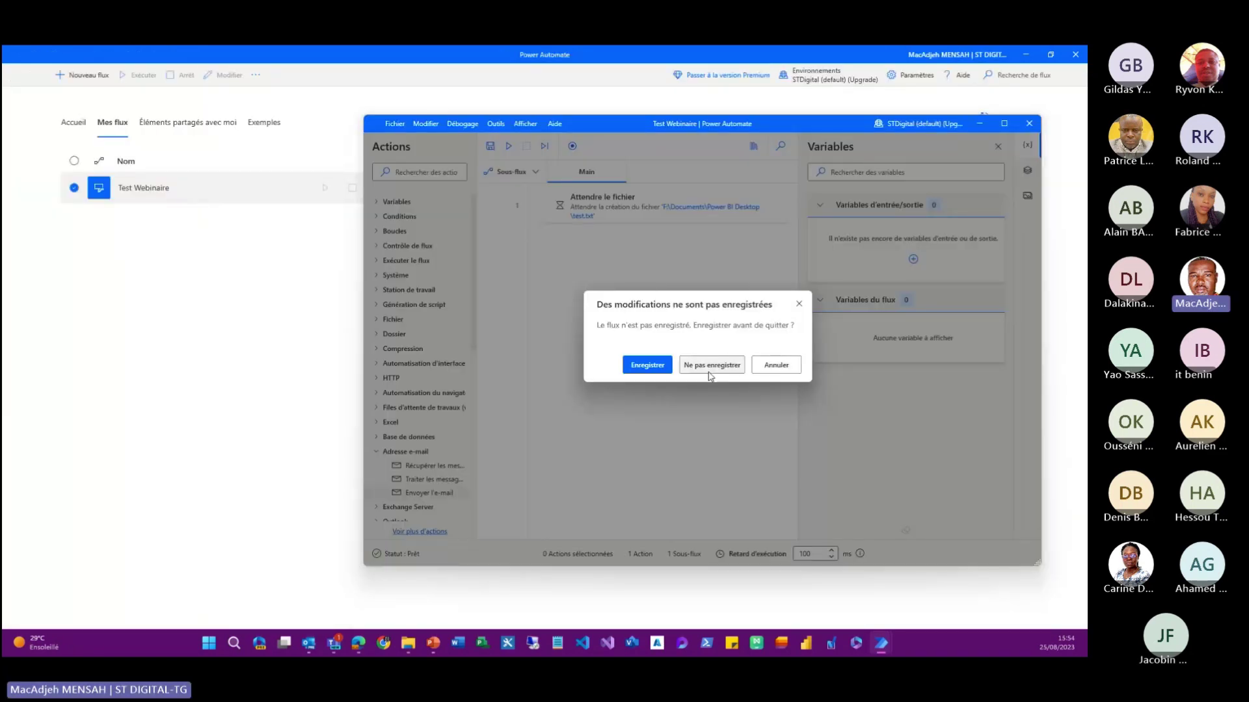
click(710, 376)
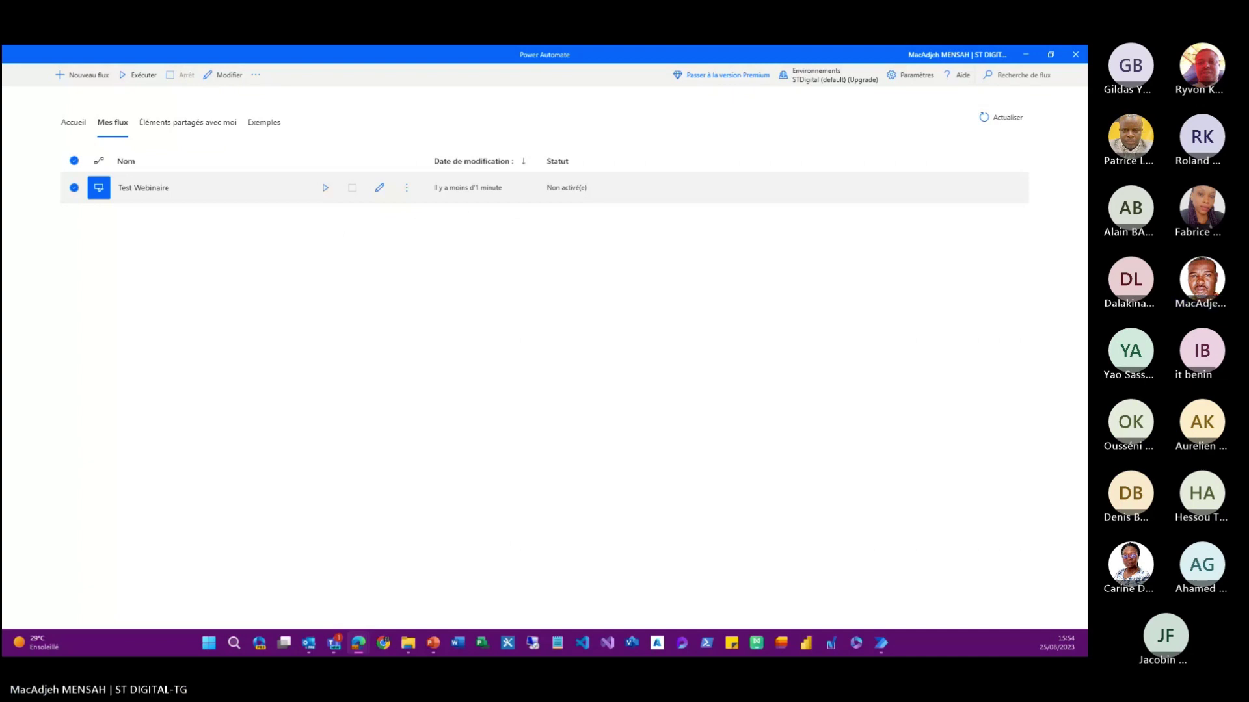
Review the Accueil page of Power Automate, from the examples and Didacticiels through Liens utiles and Nouveautés to the automation capabilities section
click(73, 123)
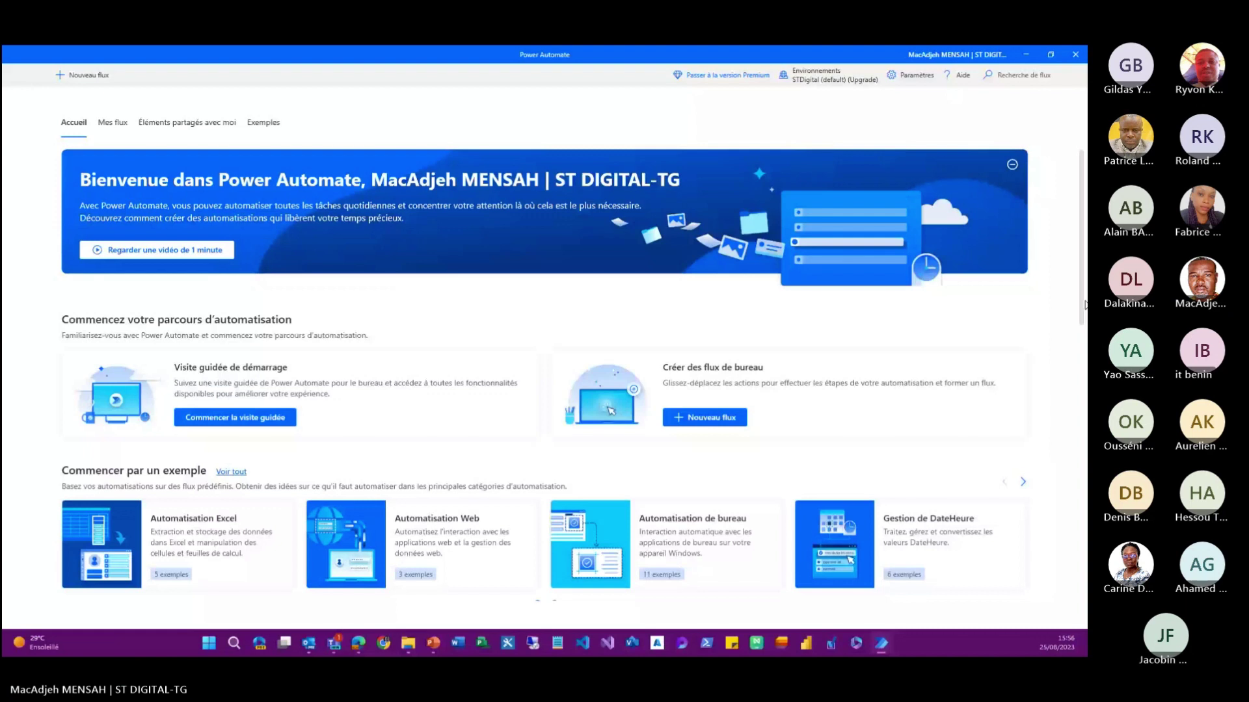
drag(1082, 304, 1082, 463)
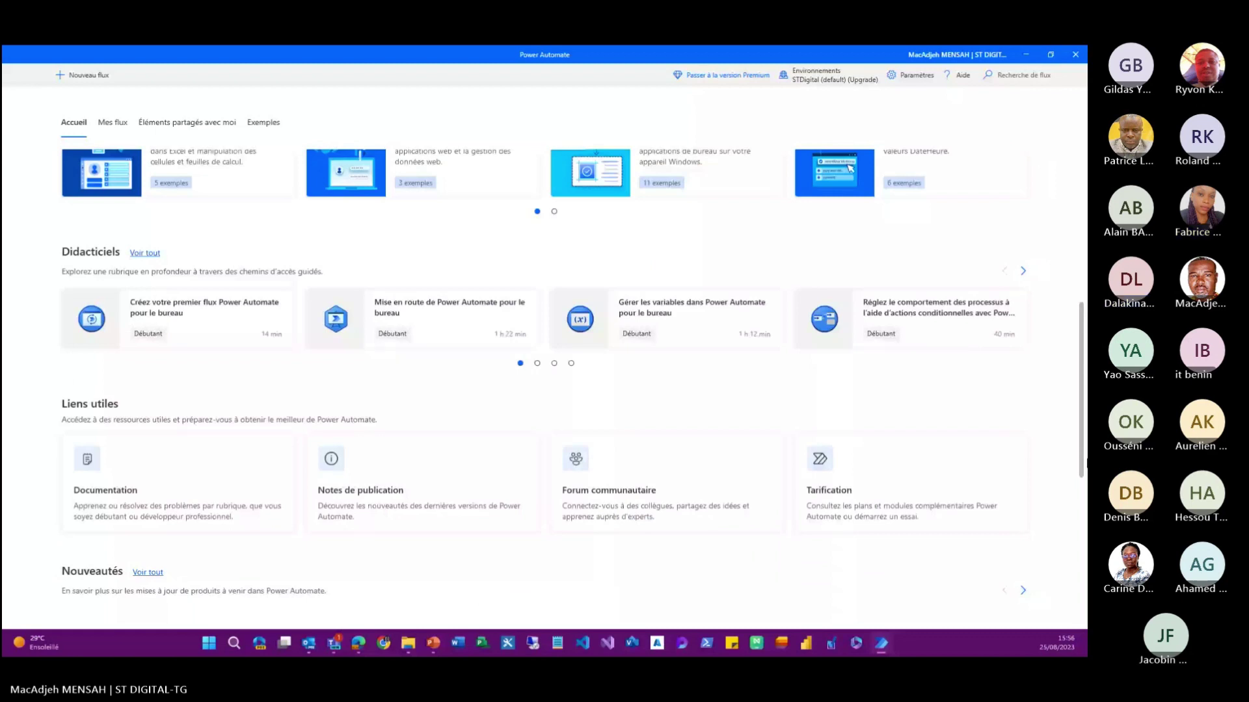
drag(1085, 463, 1086, 611)
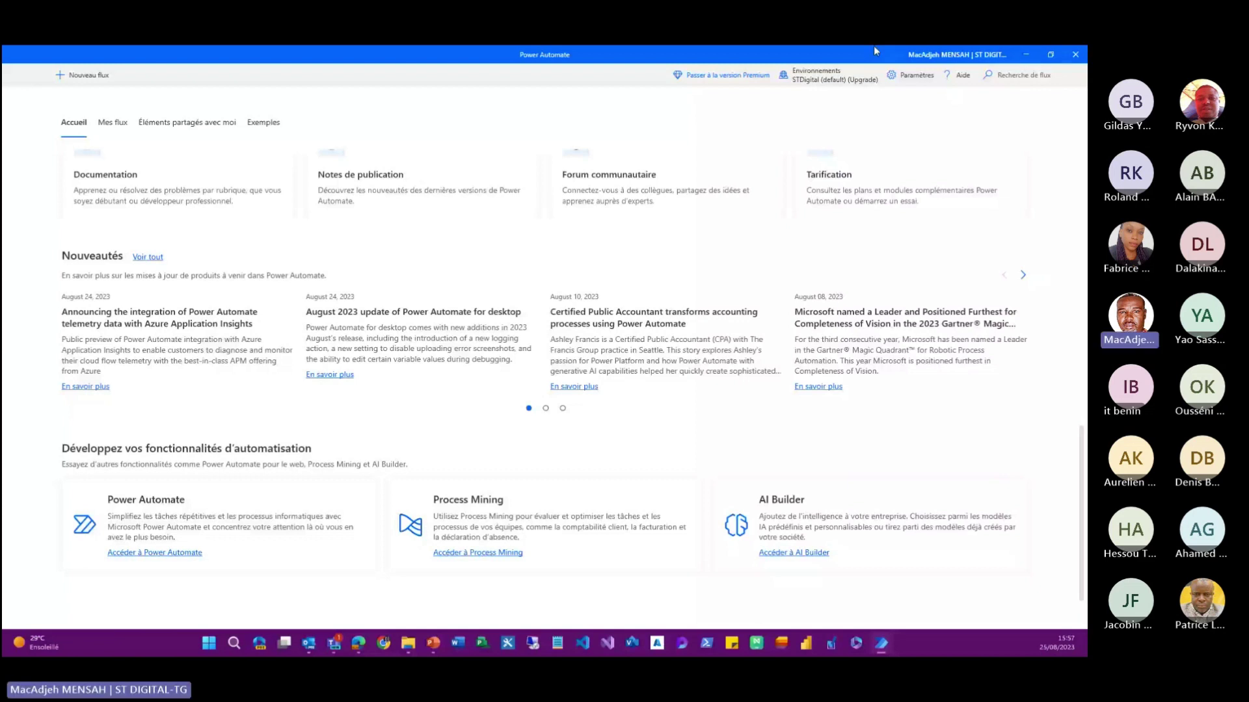
Switch to the PowerPoint slide show and advance past the Power Automate Desktop demo slide
key(alt+Tab)
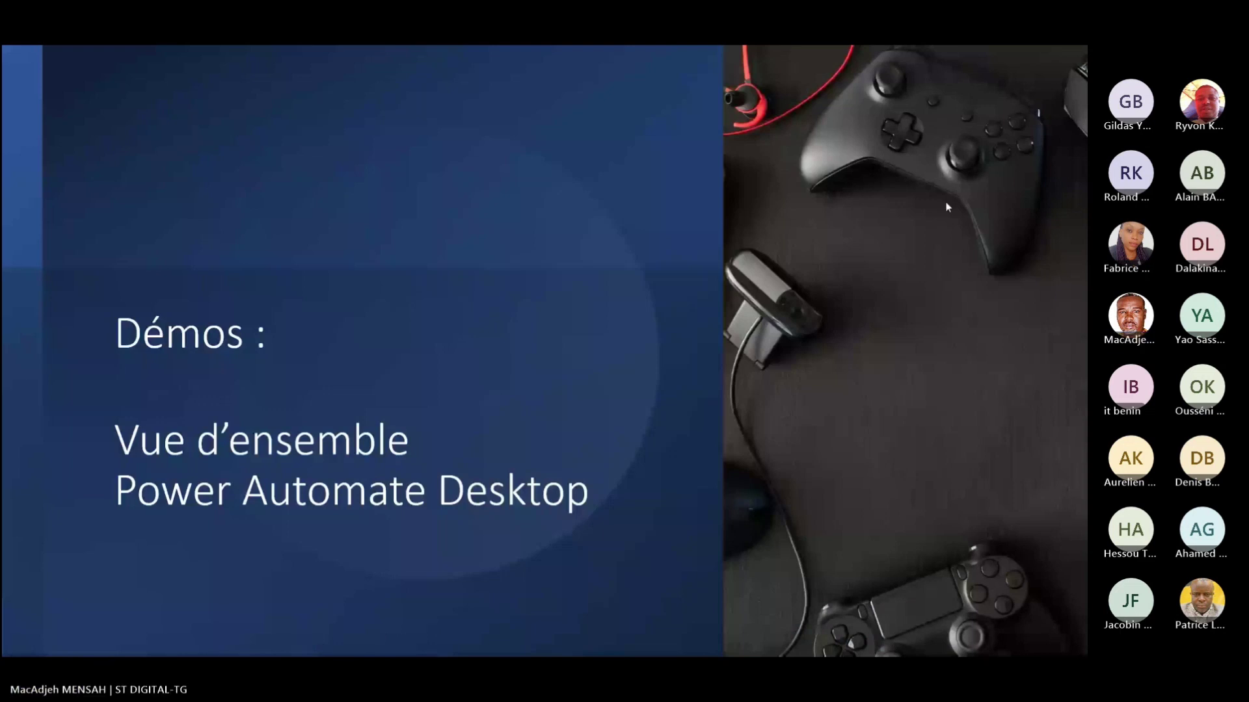
key(Right)
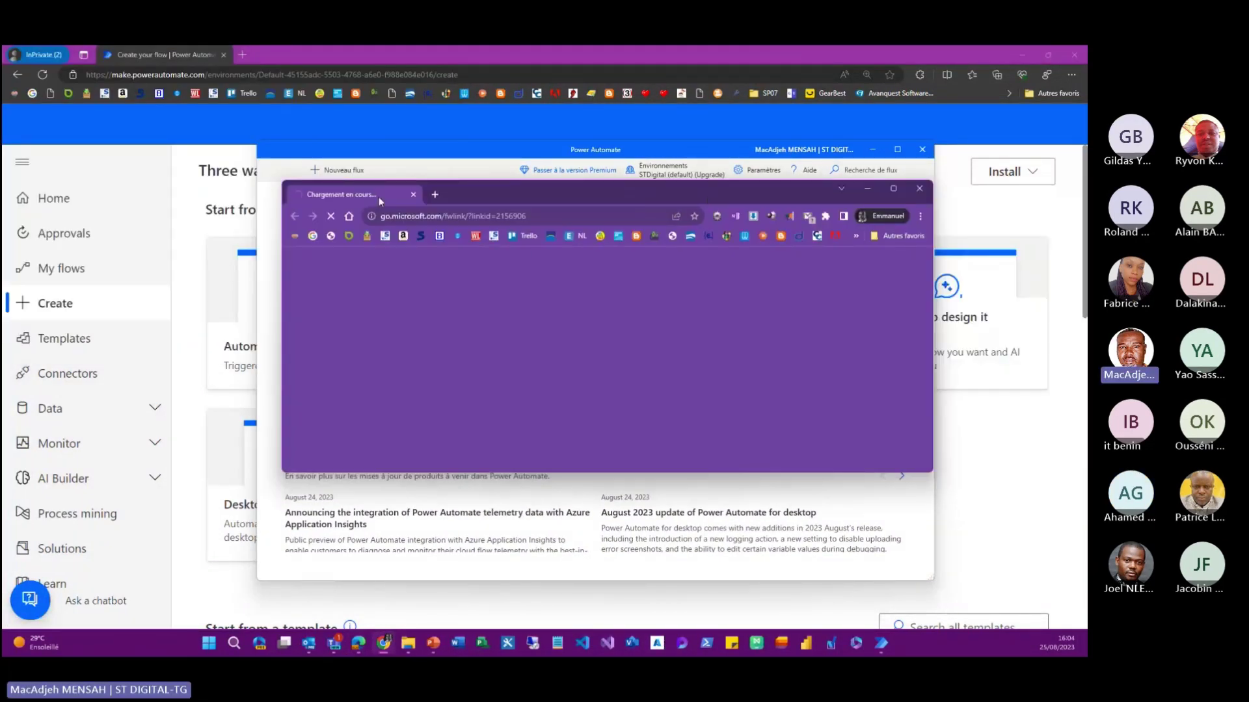
View the Power Automate pricing page in a maximized browser window and switch back to the PowerPoint slide show
click(895, 190)
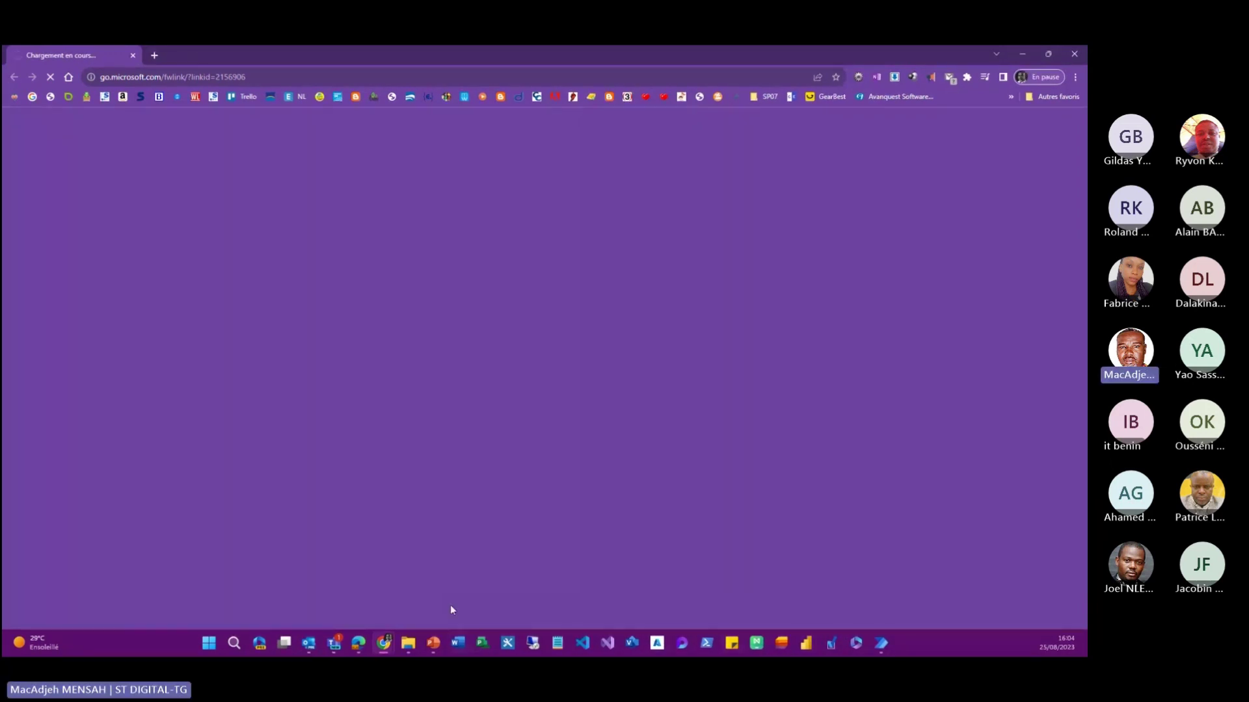
mouse_move(435, 632)
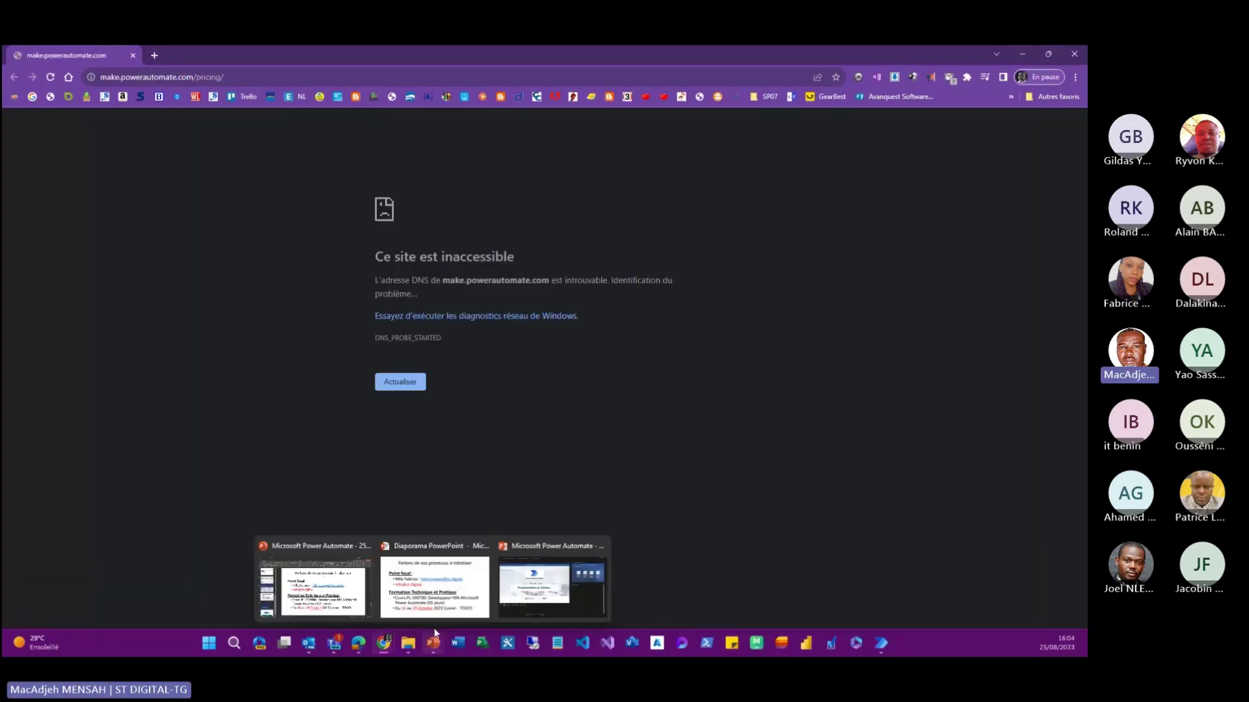
click(439, 586)
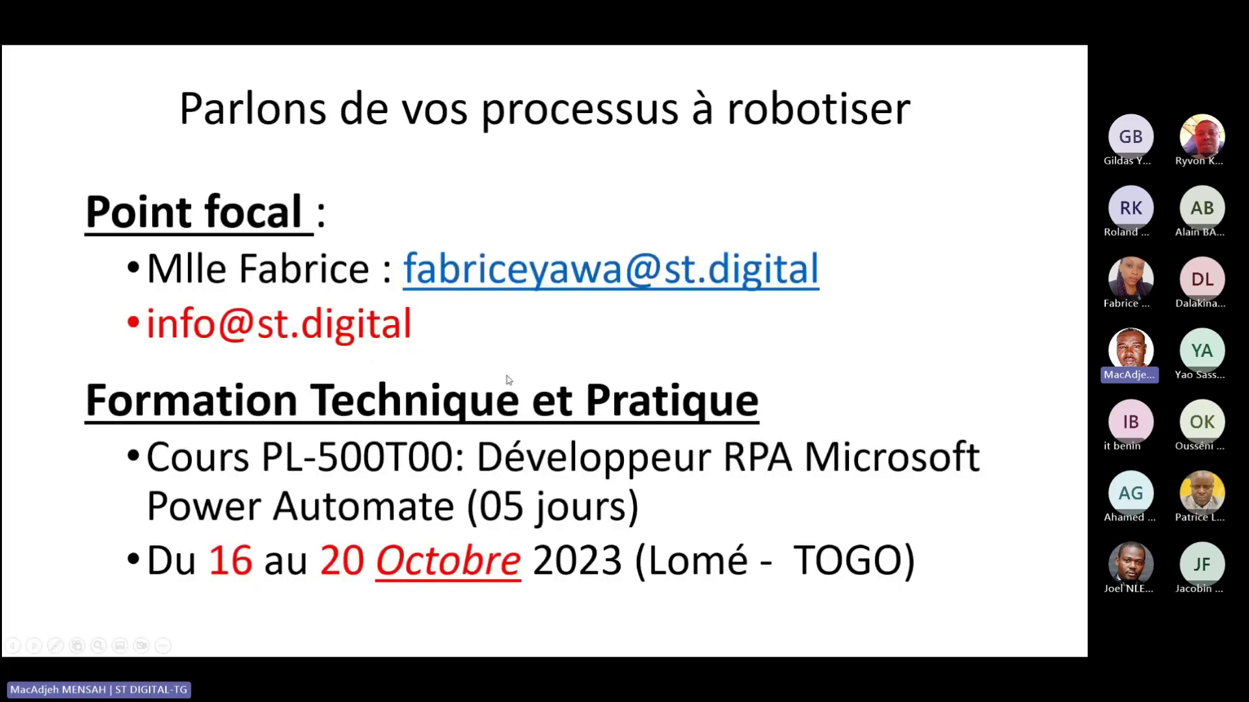